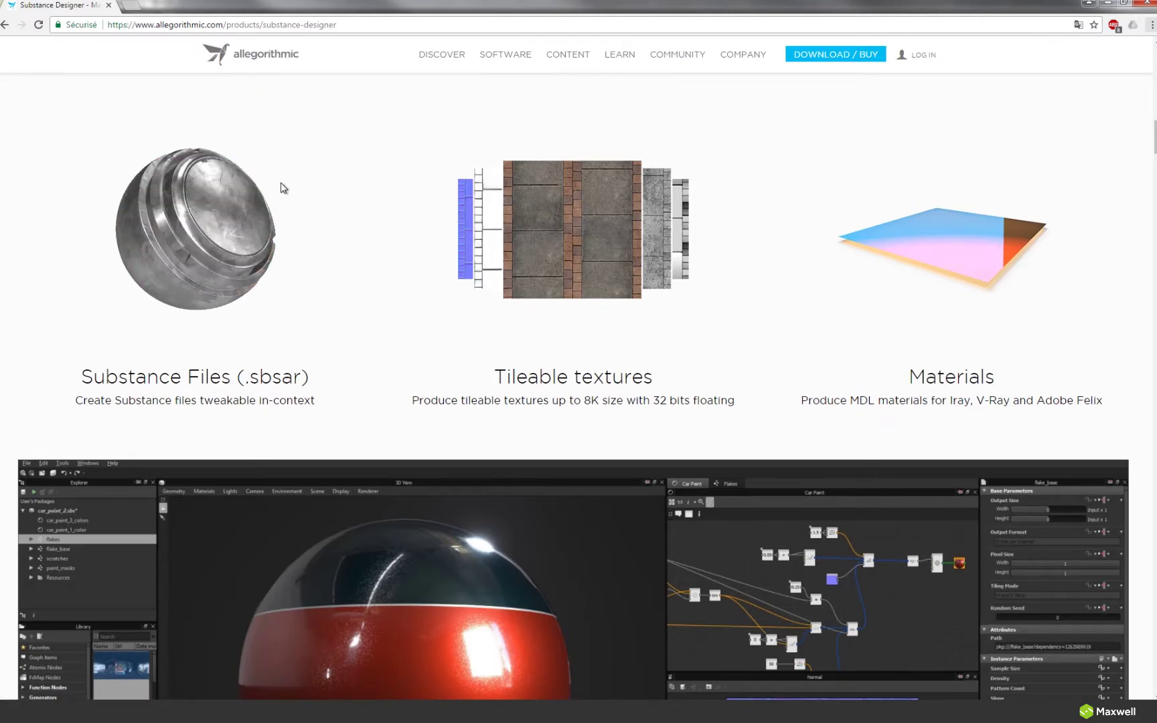
Look through the Substance Designer product page's introductory video section and its Material Authoring section
{"action": "scroll", "coordinate": [293, 194], "scroll_direction": "up", "scroll_amount": 4}
{"action": "scroll", "coordinate": [292, 193], "scroll_direction": "up", "scroll_amount": 2}
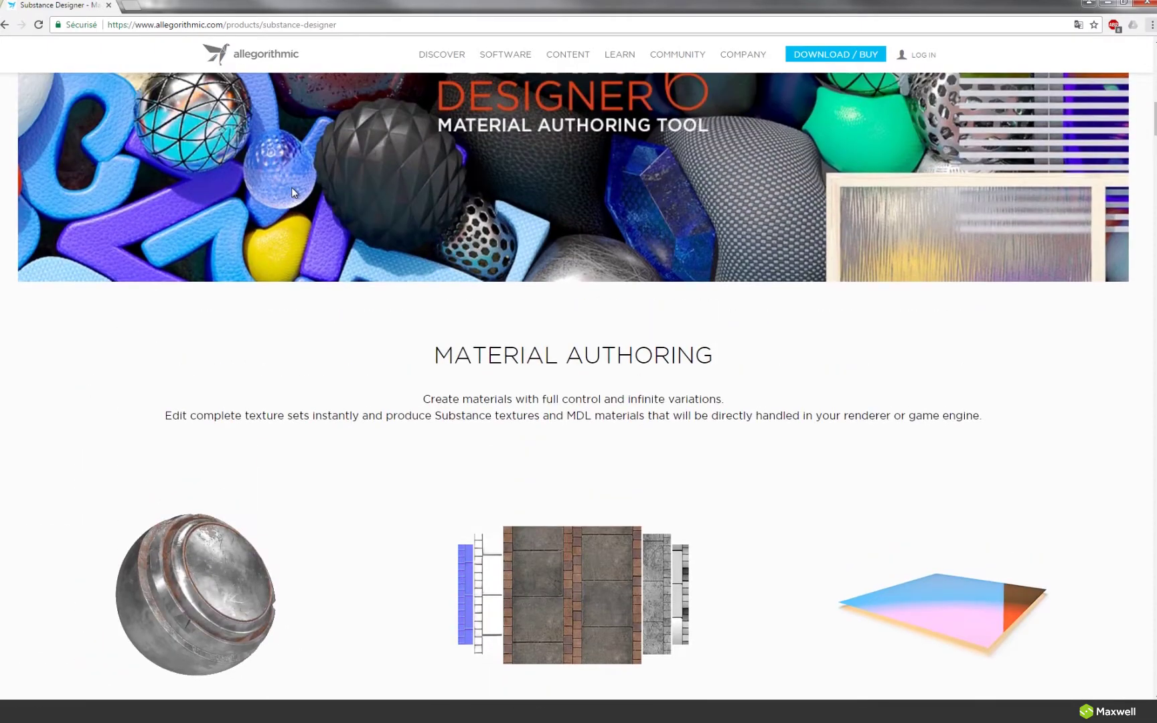
{"action": "scroll", "coordinate": [295, 194], "scroll_direction": "up", "scroll_amount": 3}
{"action": "scroll", "coordinate": [297, 197], "scroll_direction": "up", "scroll_amount": 4}
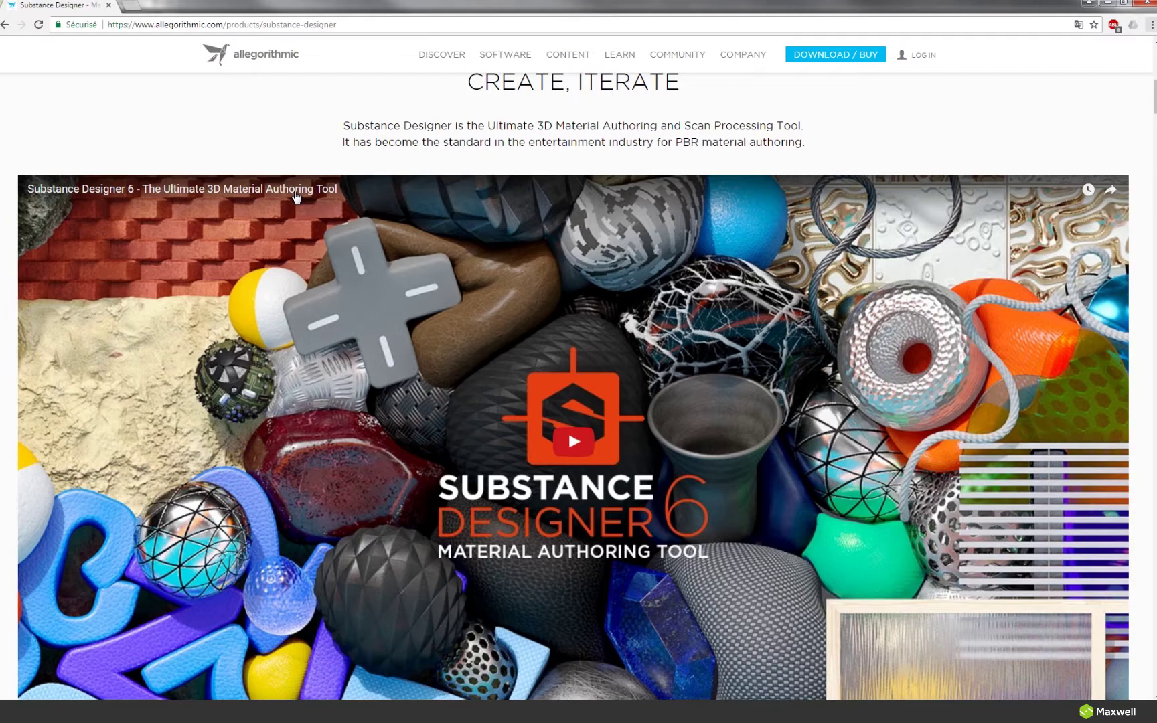
{"action": "scroll", "coordinate": [296, 196], "scroll_direction": "down", "scroll_amount": 1}
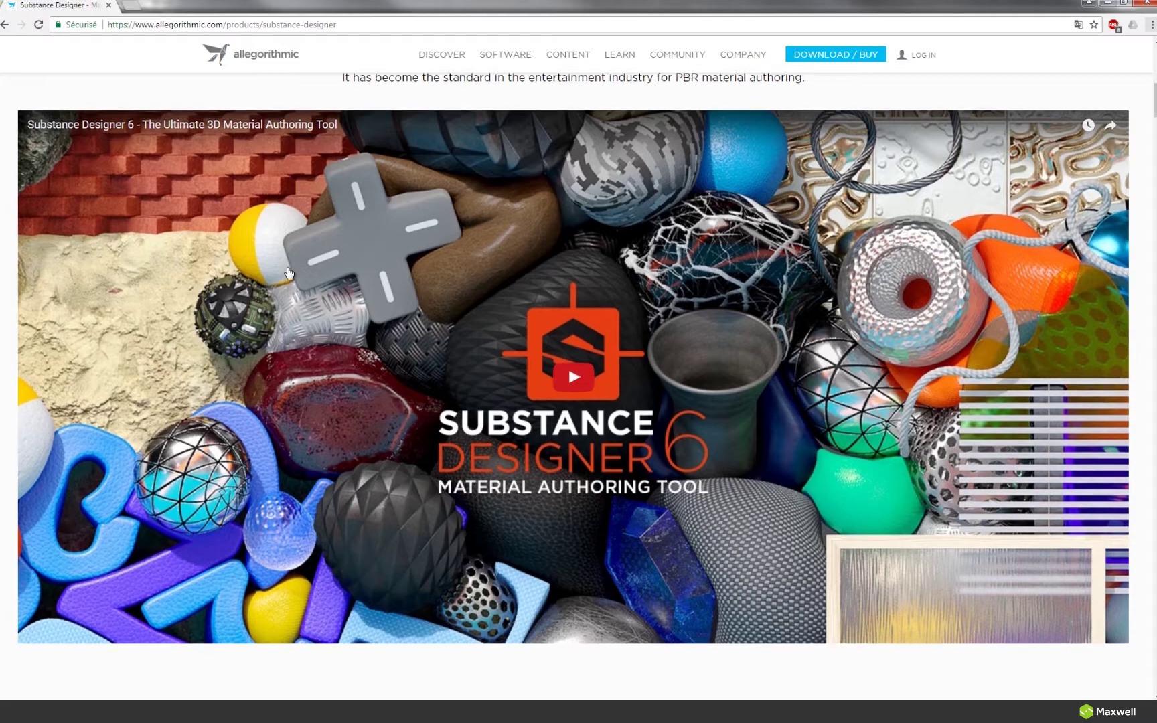
{"action": "scroll", "coordinate": [254, 315], "scroll_direction": "down", "scroll_amount": 1}
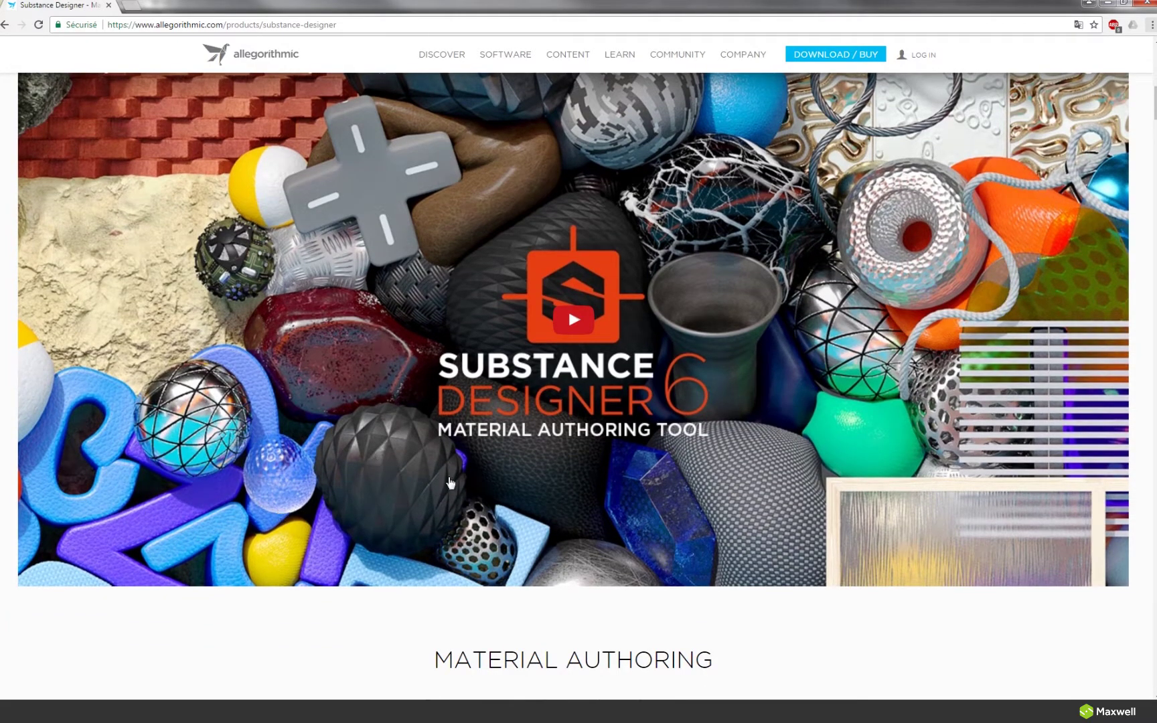
{"action": "scroll", "coordinate": [443, 462], "scroll_direction": "down", "scroll_amount": 6}
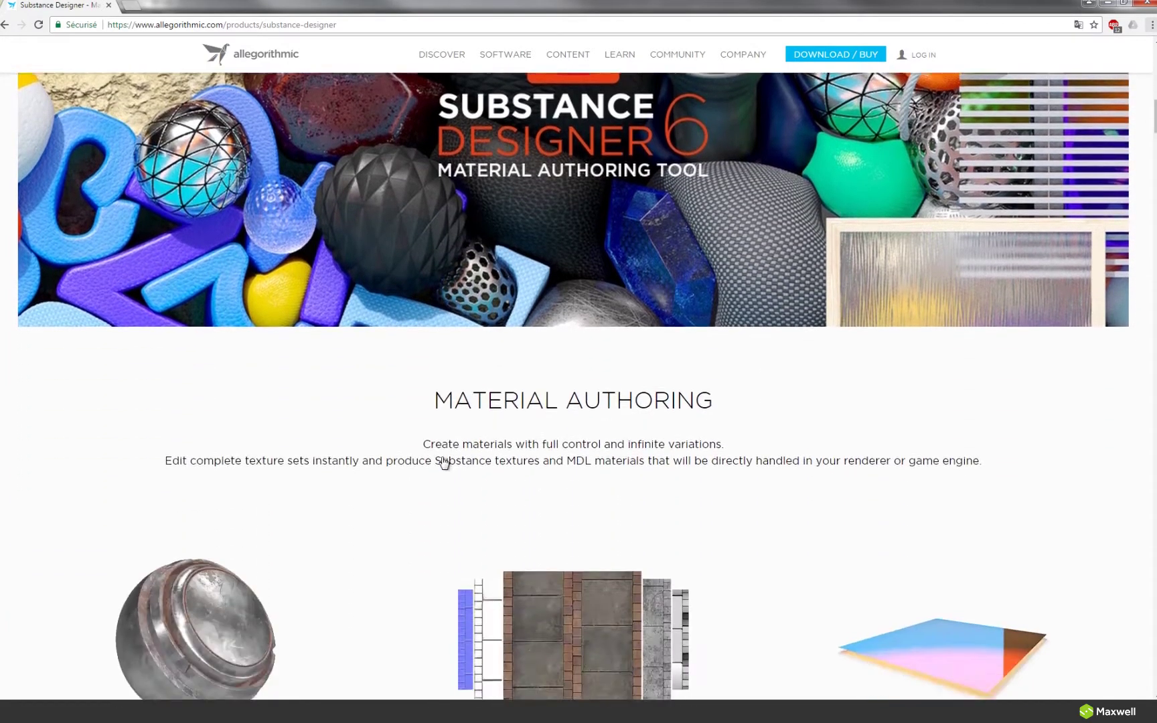
{"action": "scroll", "coordinate": [443, 462], "scroll_direction": "down", "scroll_amount": 3}
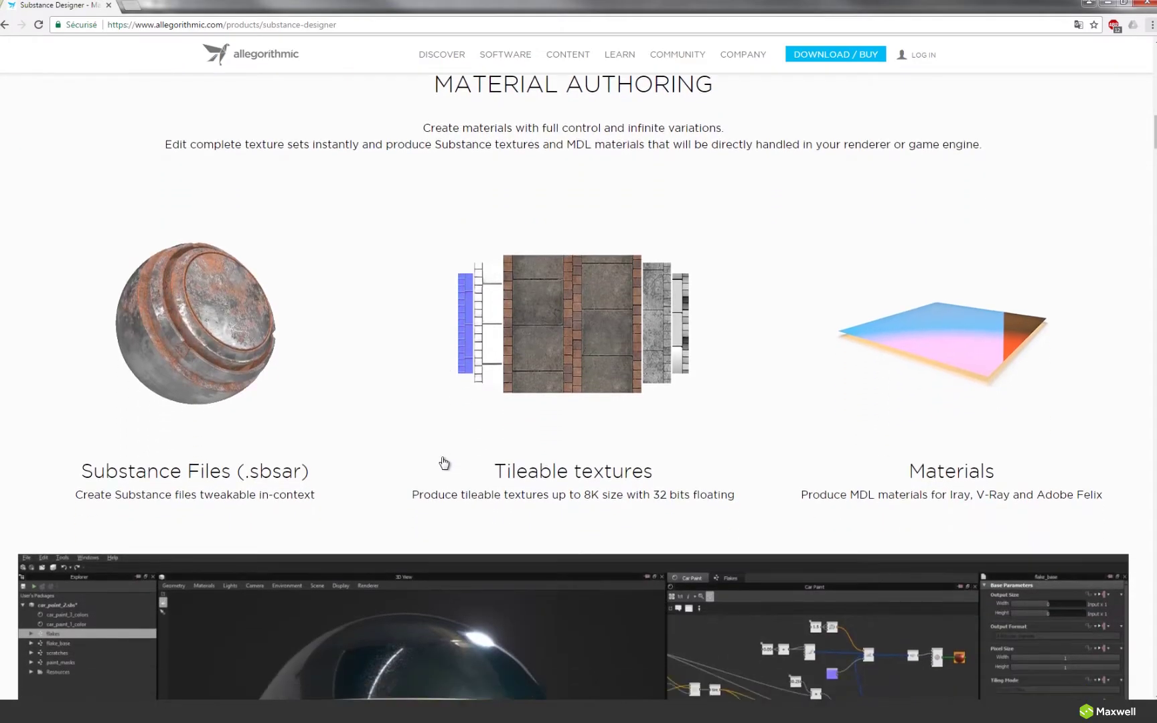
{"action": "scroll", "coordinate": [443, 462], "scroll_direction": "down", "scroll_amount": 3}
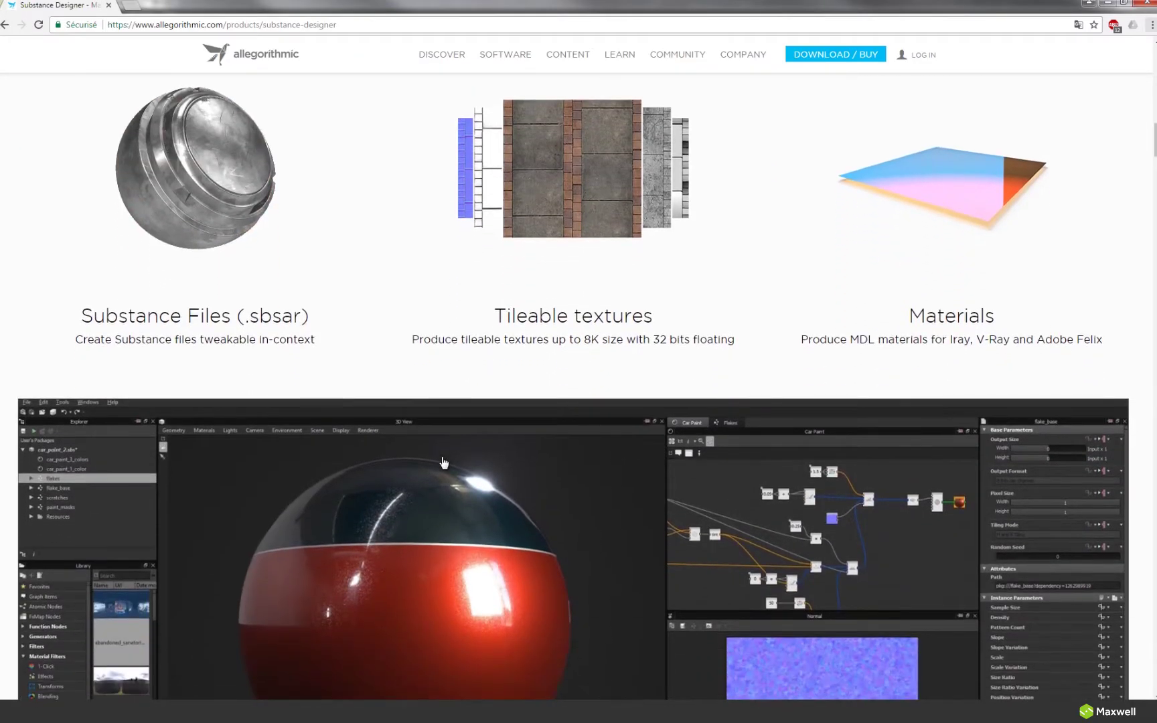
{"action": "scroll", "coordinate": [443, 462], "scroll_direction": "down", "scroll_amount": 4}
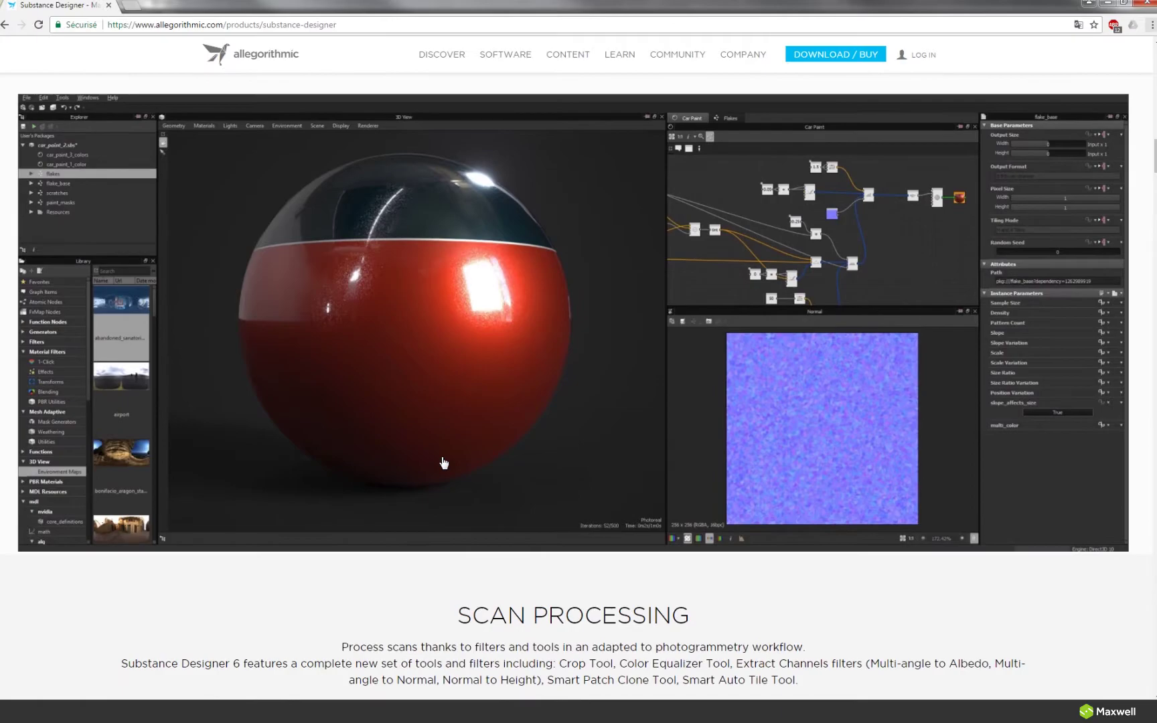
Examine the Scan Processing workflow and the software integrations listed under Adapted to Your Workflow
{"action": "scroll", "coordinate": [444, 462], "scroll_direction": "down", "scroll_amount": 8}
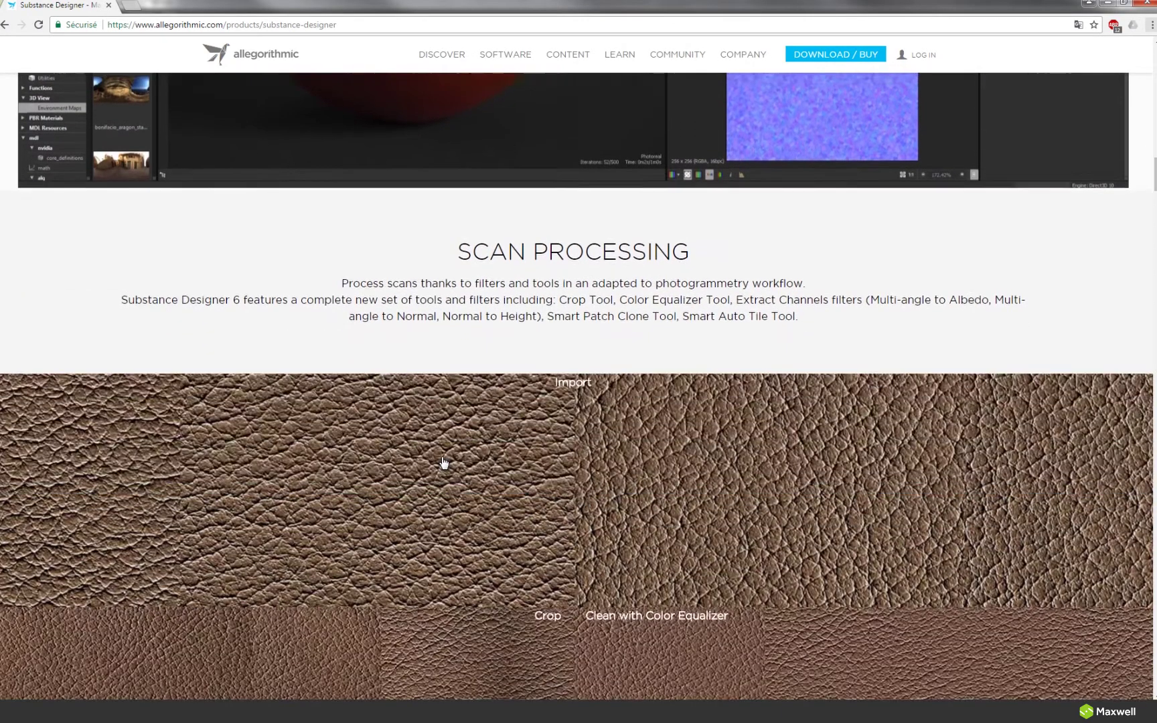
{"action": "scroll", "coordinate": [443, 462], "scroll_direction": "down", "scroll_amount": 4}
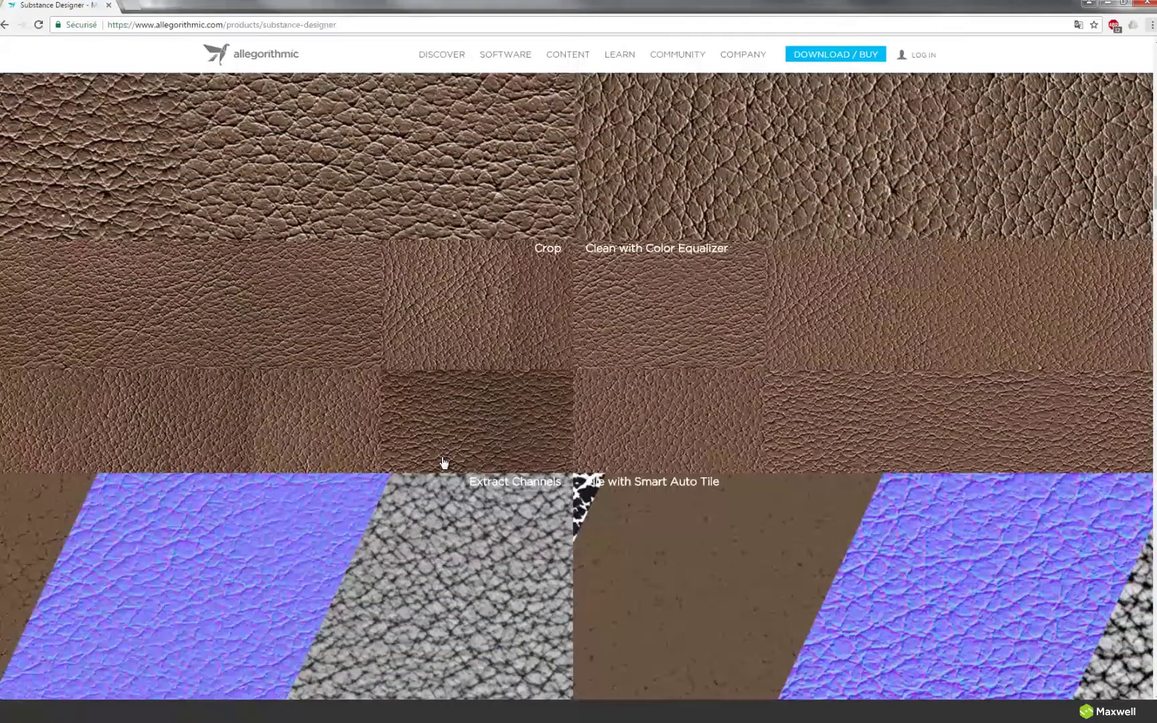
{"action": "scroll", "coordinate": [443, 462], "scroll_direction": "down", "scroll_amount": 2}
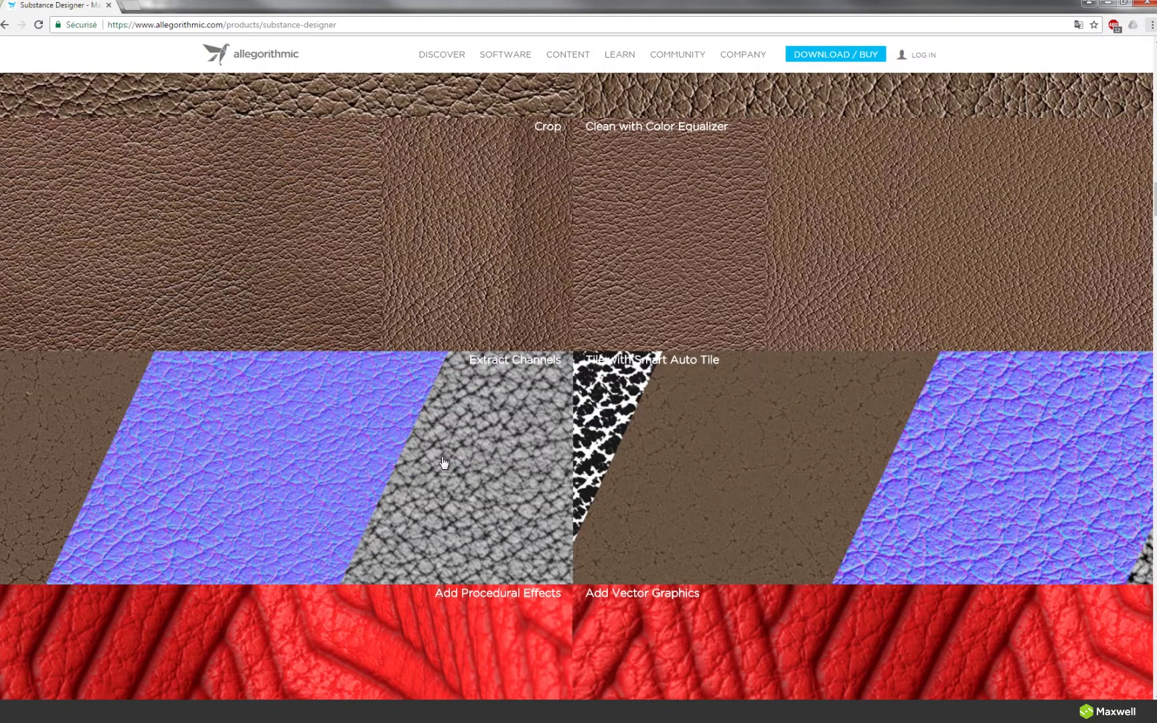
{"action": "scroll", "coordinate": [444, 462], "scroll_direction": "down", "scroll_amount": 4}
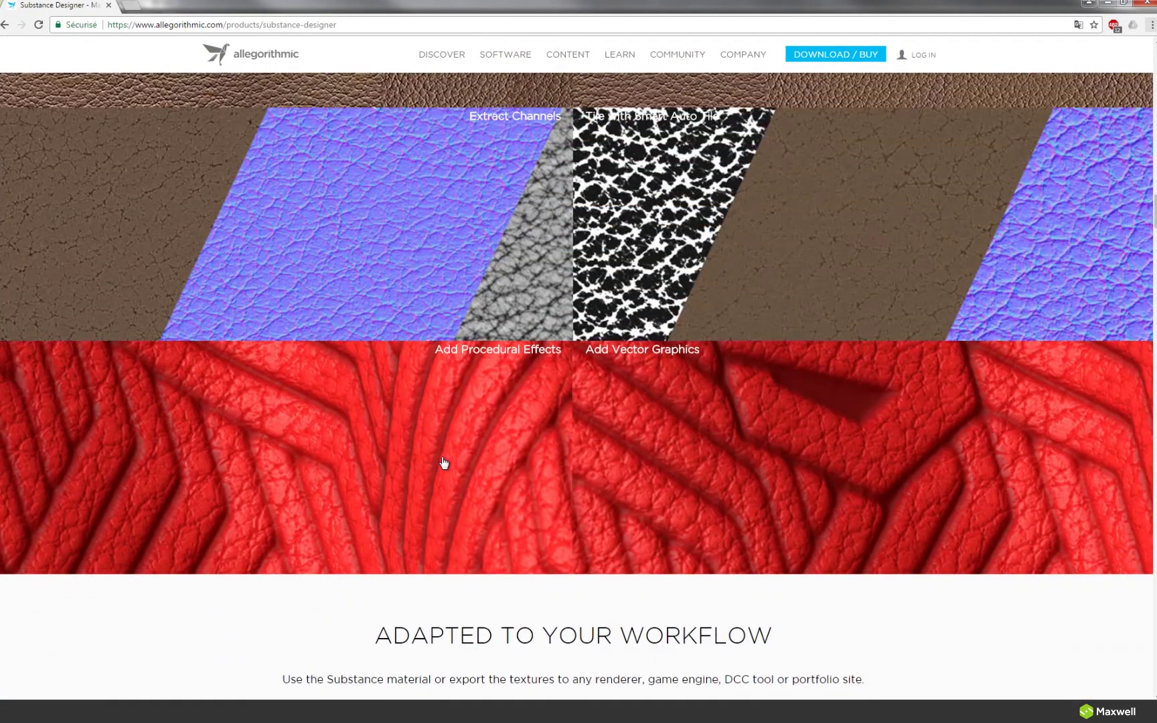
{"action": "scroll", "coordinate": [443, 462], "scroll_direction": "down", "scroll_amount": 5}
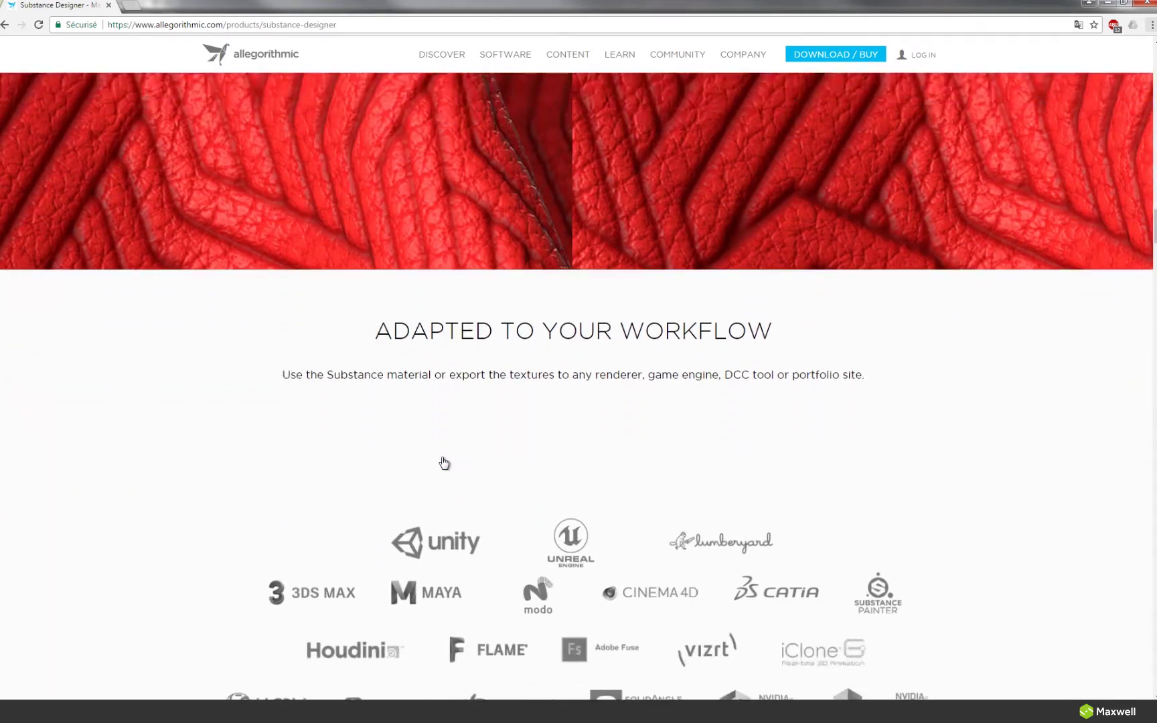
{"action": "scroll", "coordinate": [444, 462], "scroll_direction": "up", "scroll_amount": 5}
{"action": "scroll", "coordinate": [443, 462], "scroll_direction": "up", "scroll_amount": 10}
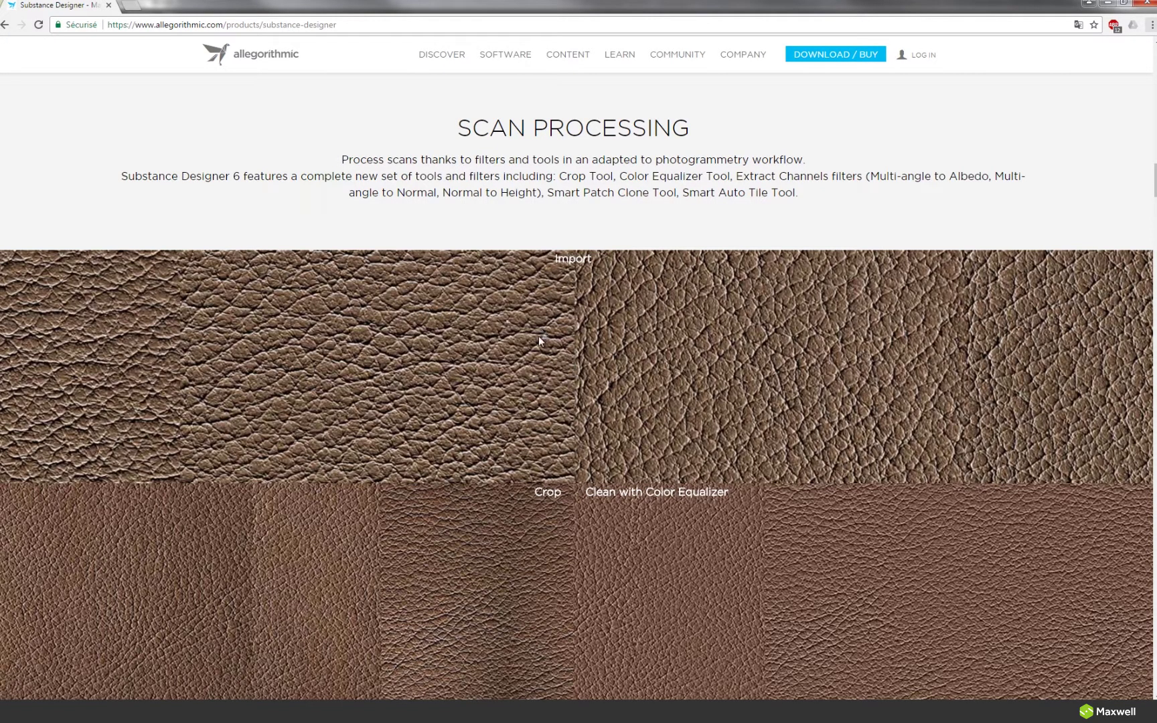
Open the Substance Painter product page on the Allegorithmic website
{"action": "scroll", "coordinate": [541, 339], "scroll_direction": "up", "scroll_amount": 8}
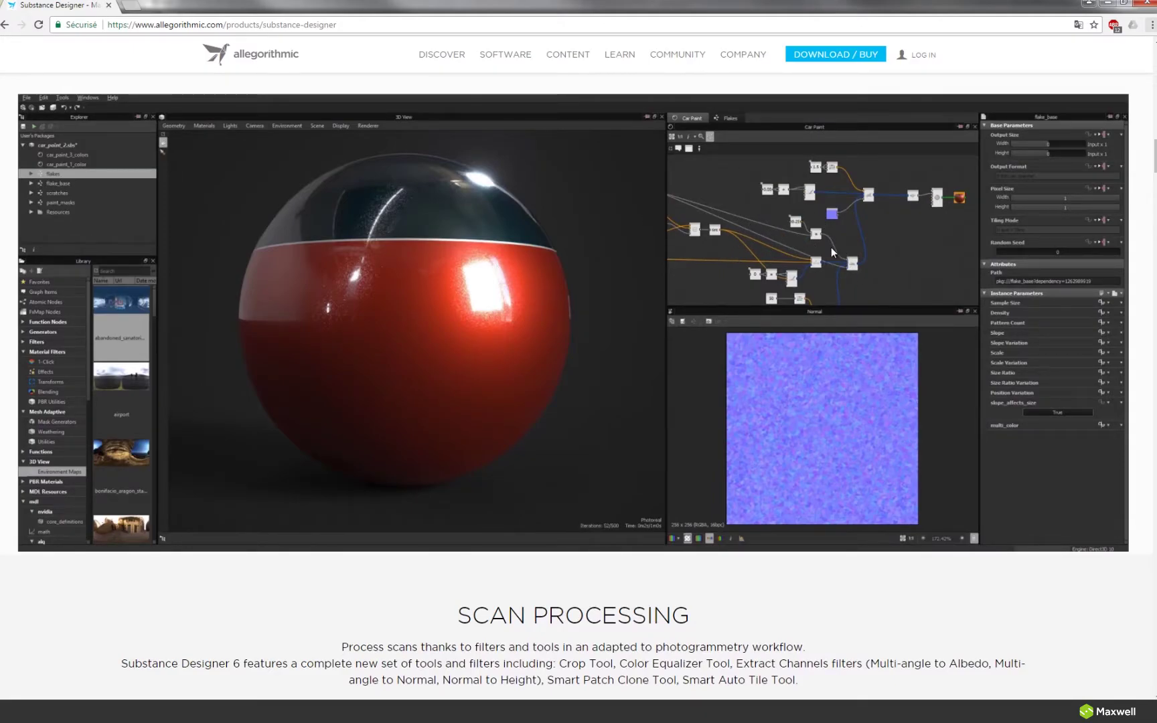
{"action": "scroll", "coordinate": [659, 288], "scroll_direction": "up", "scroll_amount": 2}
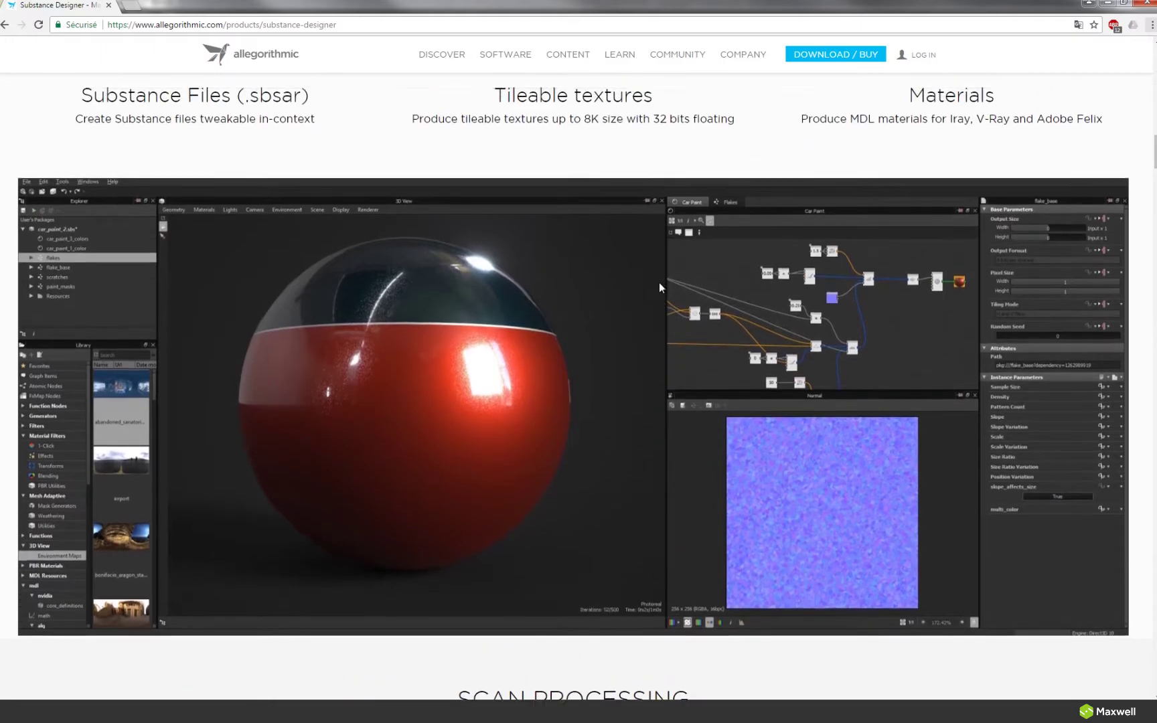
{"action": "scroll", "coordinate": [660, 288], "scroll_direction": "up", "scroll_amount": 5}
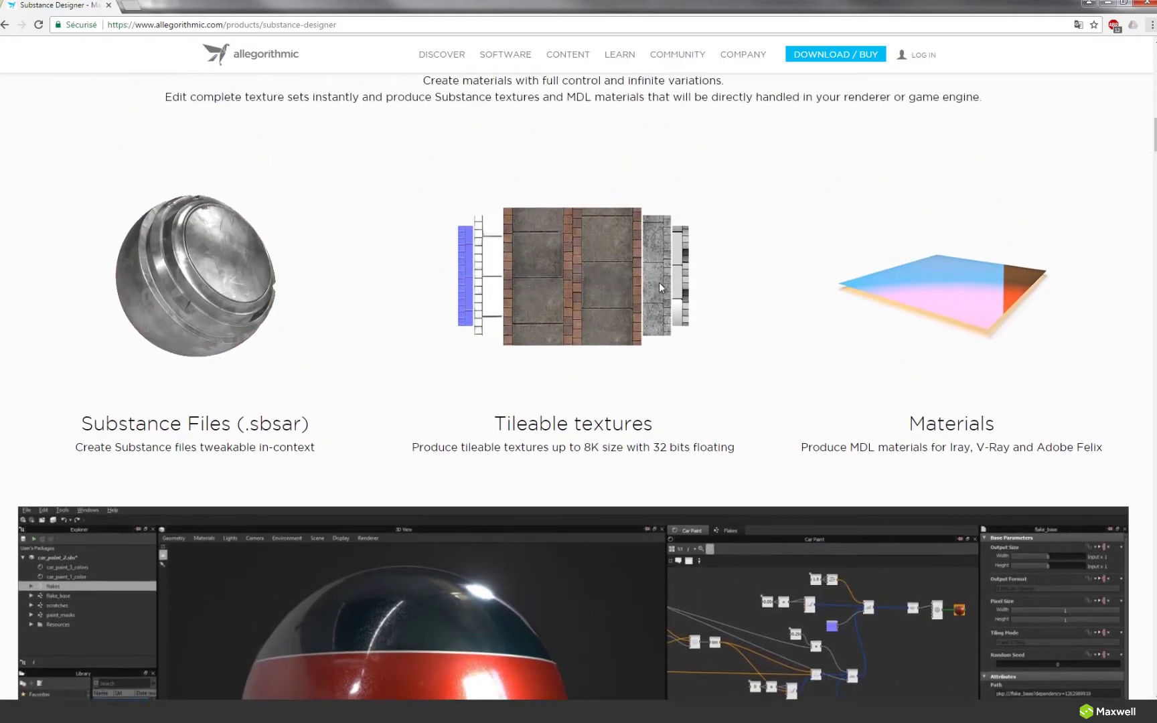
{"action": "scroll", "coordinate": [660, 288], "scroll_direction": "up", "scroll_amount": 2}
{"action": "scroll", "coordinate": [650, 283], "scroll_direction": "up", "scroll_amount": 4}
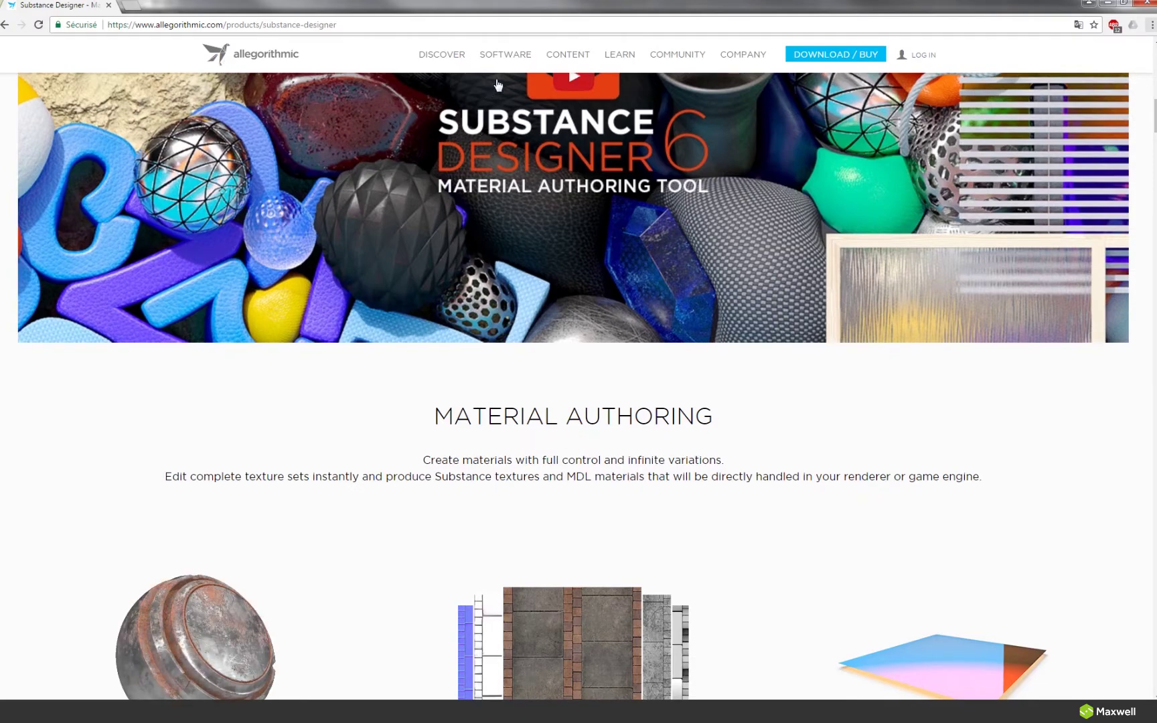
{"action": "mouse_move", "coordinate": [527, 56]}
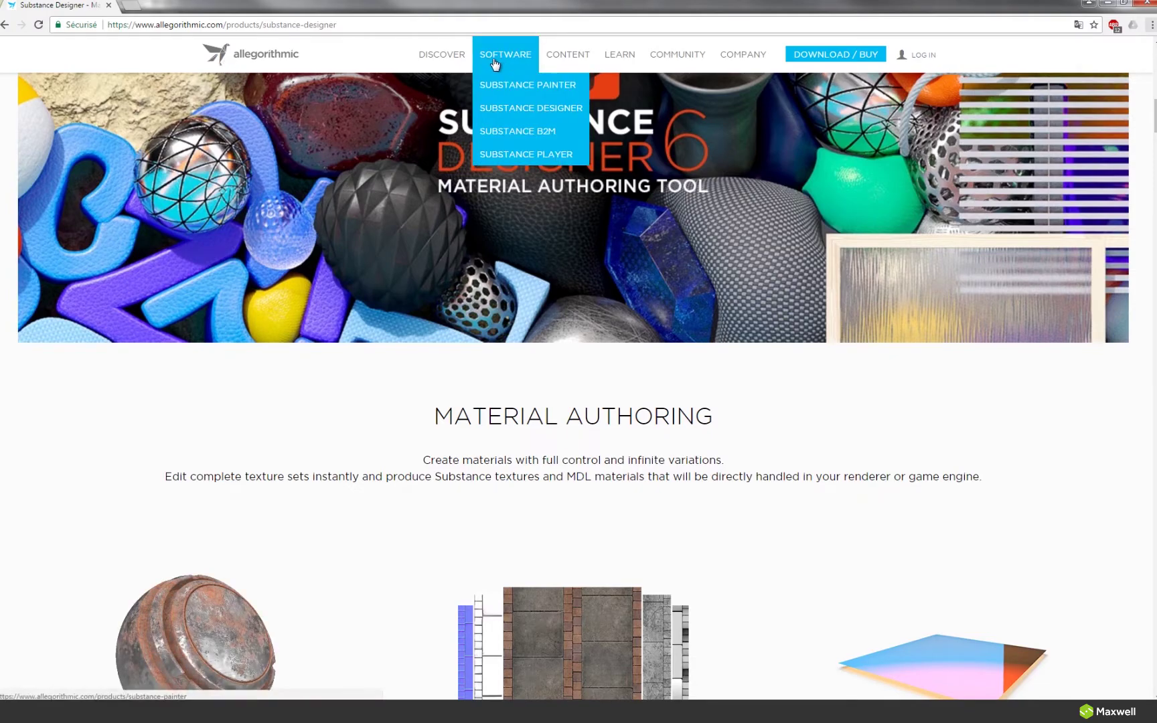
{"action": "left_click", "coordinate": [534, 88]}
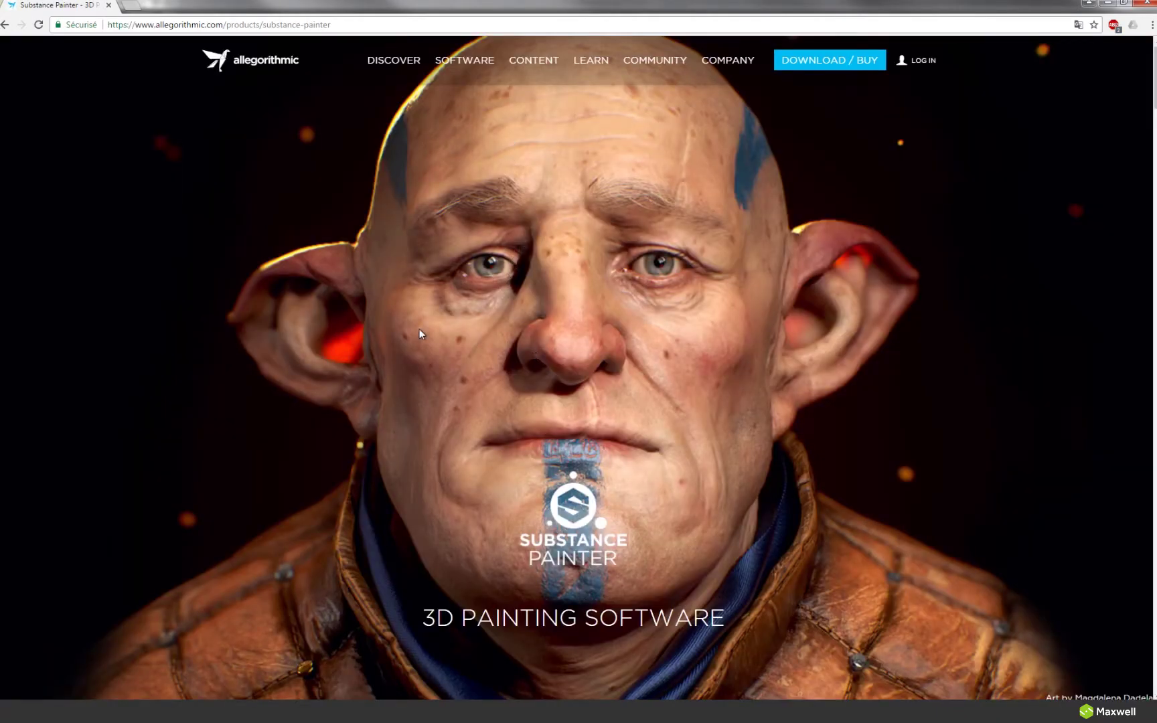
Look through the Substance Painter page's introduction and its 3D PBR Painting section
{"action": "scroll", "coordinate": [549, 315], "scroll_direction": "down", "scroll_amount": 10}
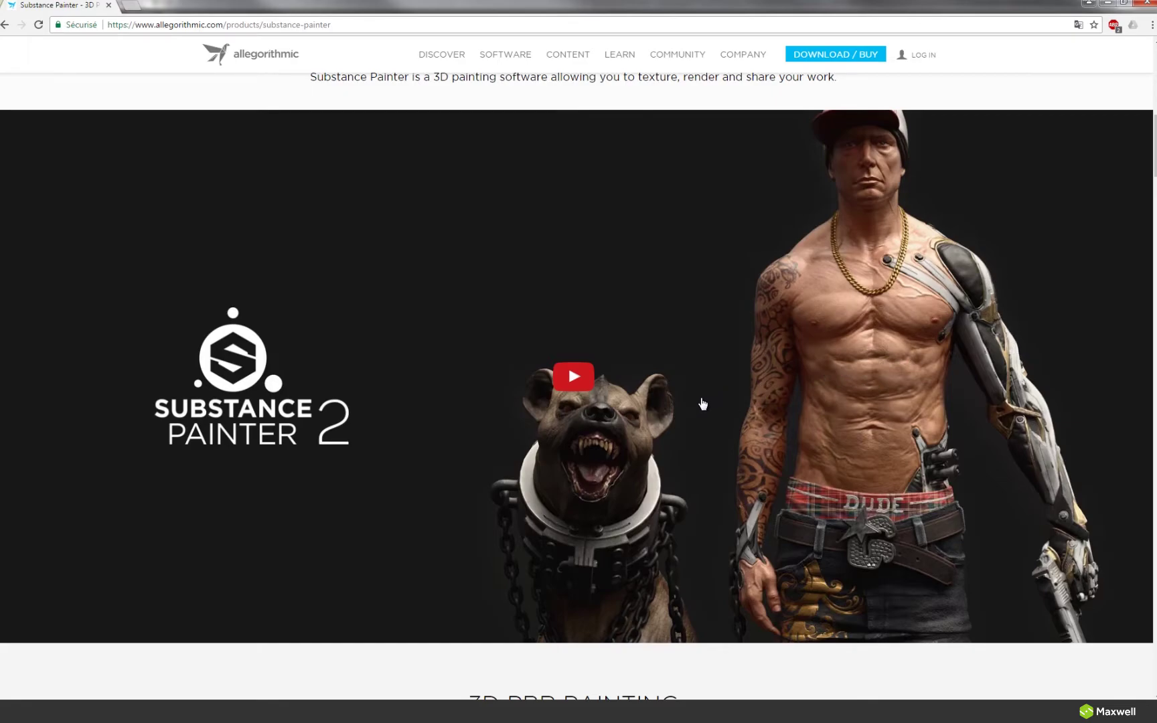
{"action": "scroll", "coordinate": [693, 400], "scroll_direction": "down", "scroll_amount": 1}
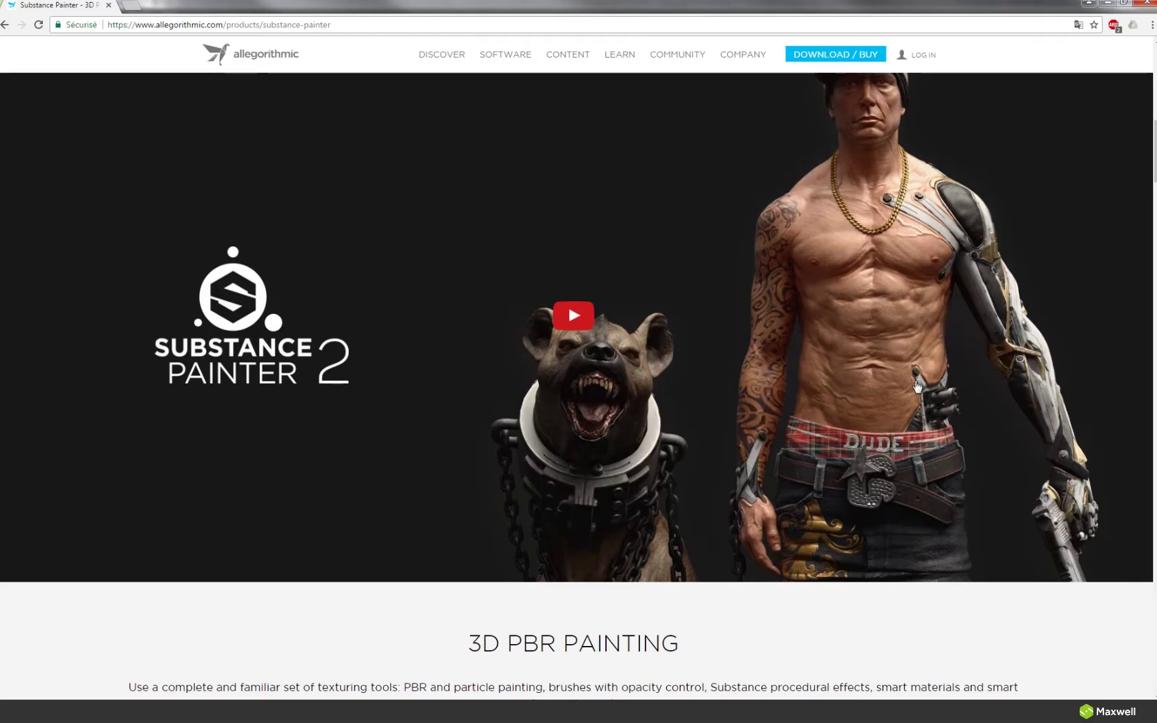
{"action": "scroll", "coordinate": [840, 373], "scroll_direction": "down", "scroll_amount": 4}
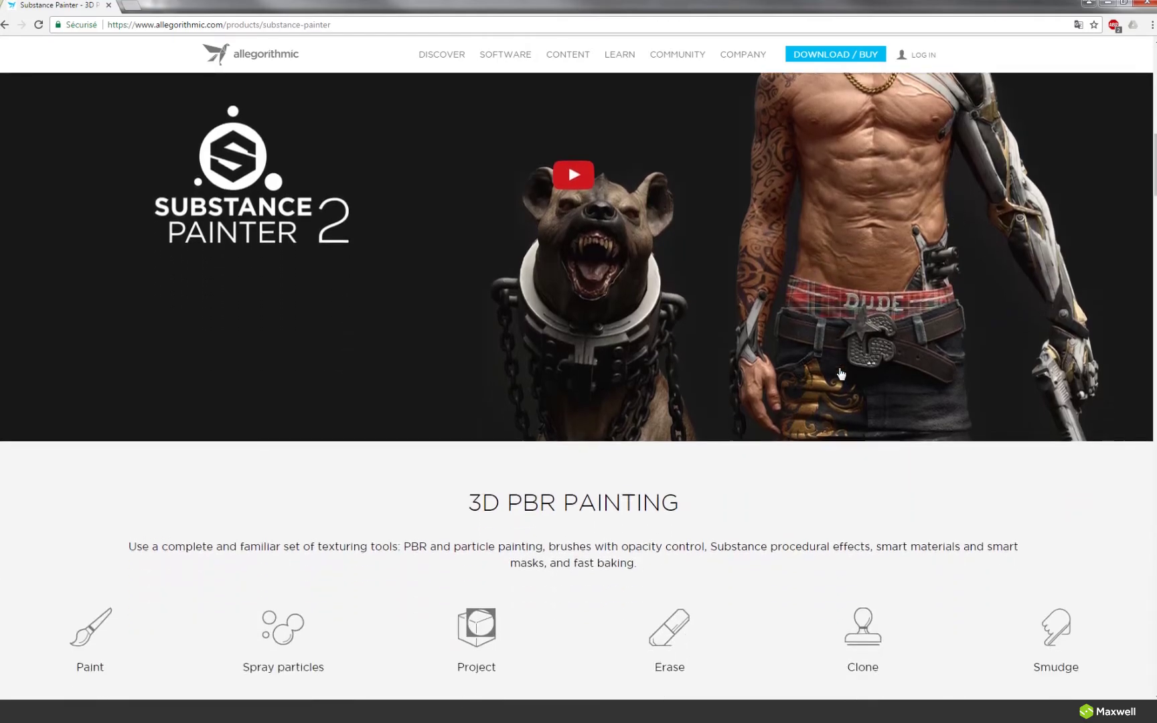
{"action": "scroll", "coordinate": [841, 373], "scroll_direction": "down", "scroll_amount": 4}
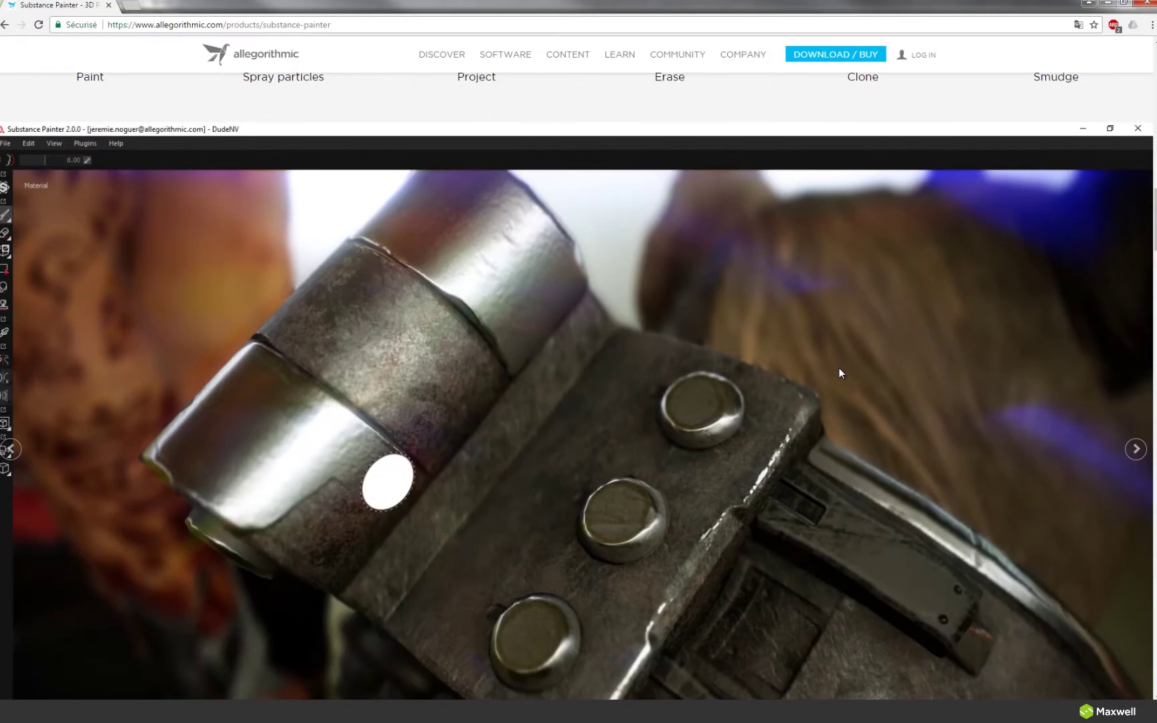
{"action": "scroll", "coordinate": [840, 373], "scroll_direction": "down", "scroll_amount": 1}
{"action": "scroll", "coordinate": [841, 373], "scroll_direction": "down", "scroll_amount": 1}
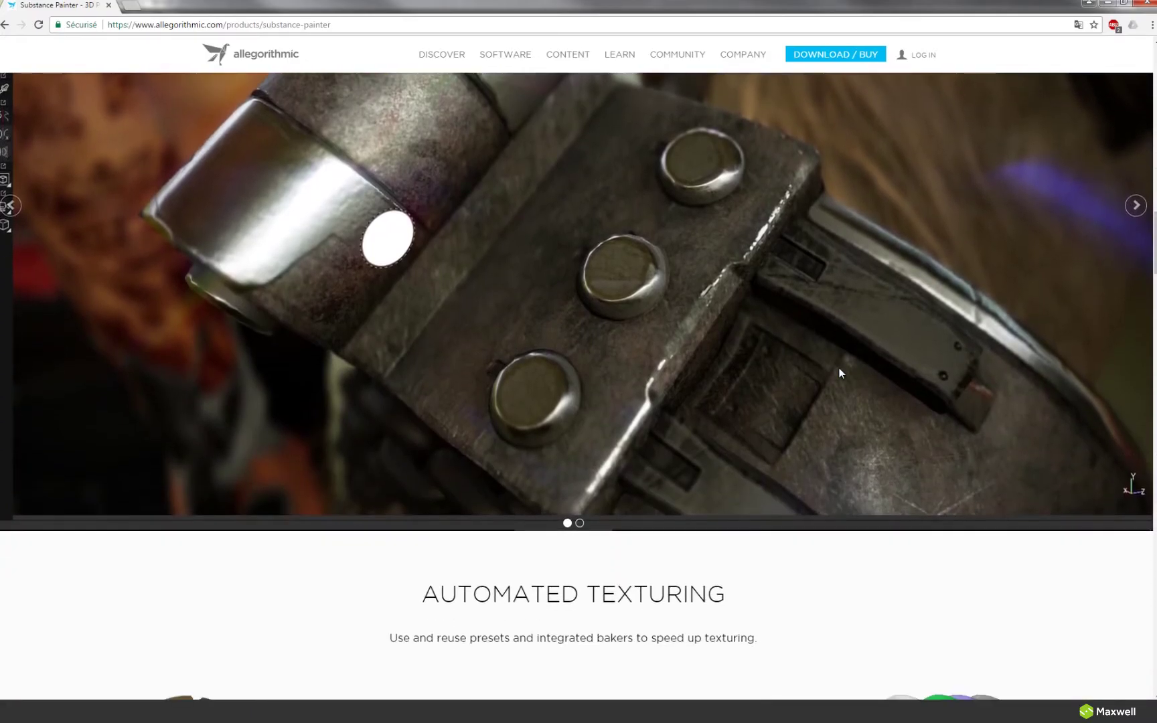
{"action": "scroll", "coordinate": [840, 373], "scroll_direction": "up", "scroll_amount": 1}
Examine the Automated Texturing, Premium Content and VFX-Ready sections of the Substance Painter page
{"action": "scroll", "coordinate": [840, 373], "scroll_direction": "down", "scroll_amount": 7}
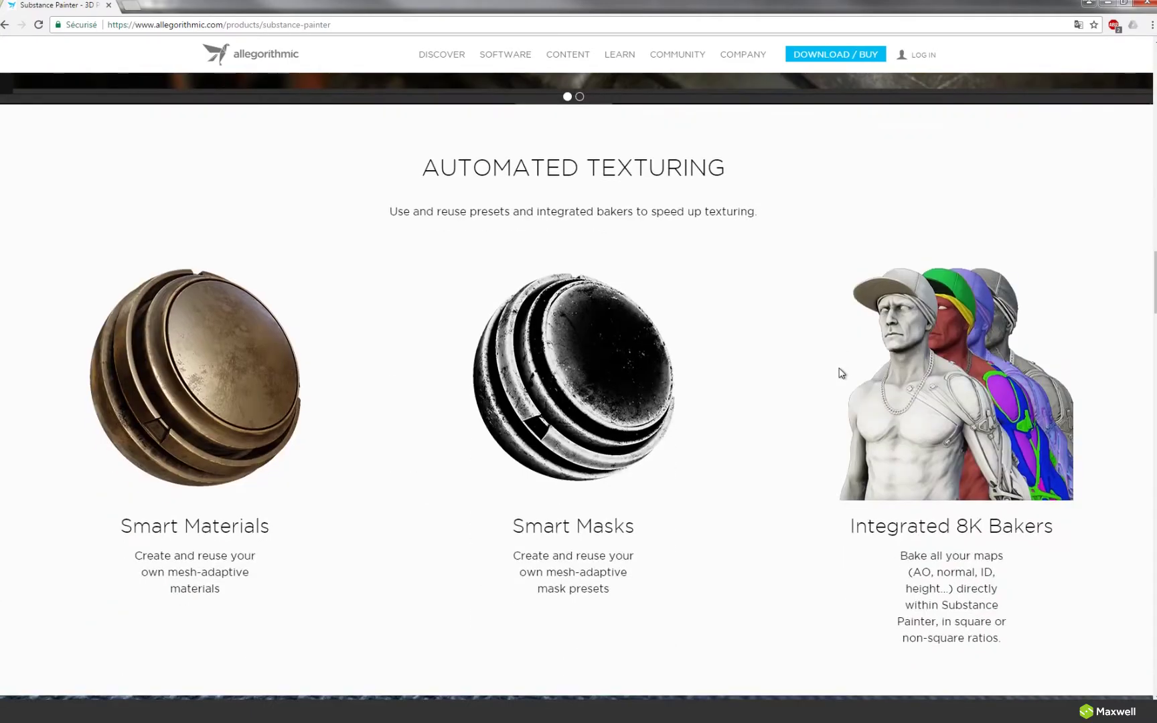
{"action": "scroll", "coordinate": [842, 373], "scroll_direction": "down", "scroll_amount": 1}
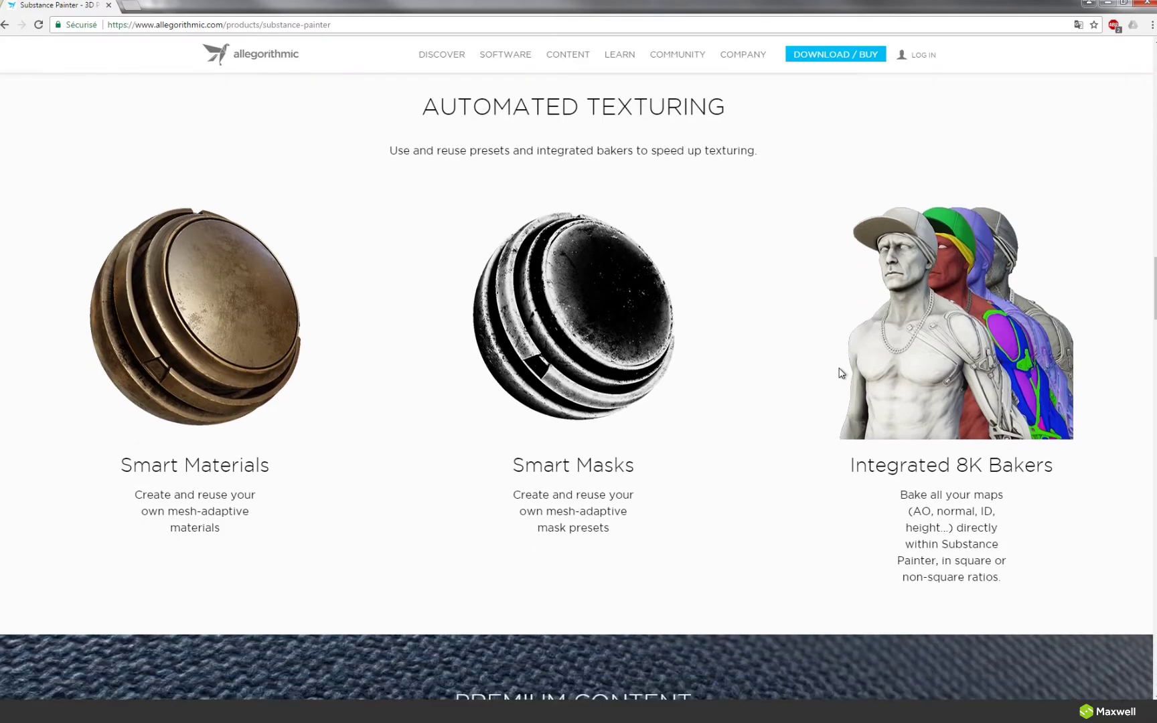
{"action": "scroll", "coordinate": [842, 373], "scroll_direction": "down", "scroll_amount": 4}
{"action": "scroll", "coordinate": [842, 373], "scroll_direction": "down", "scroll_amount": 4}
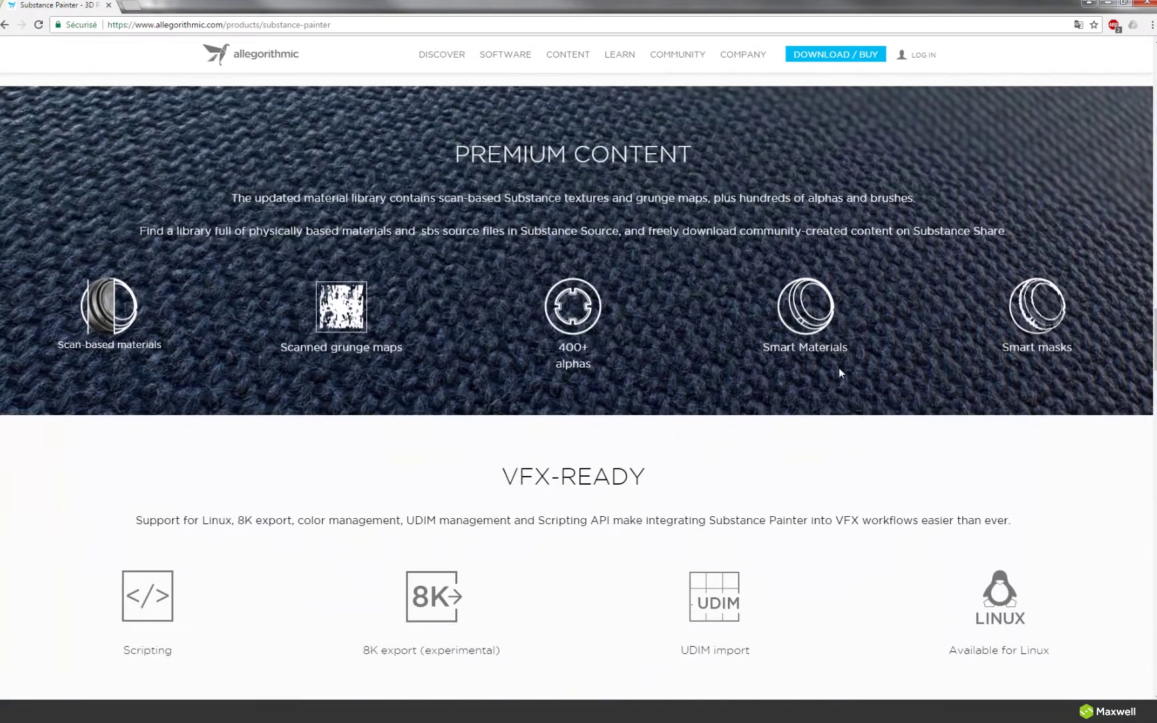
{"action": "scroll", "coordinate": [840, 373], "scroll_direction": "up", "scroll_amount": 5}
{"action": "scroll", "coordinate": [842, 373], "scroll_direction": "up", "scroll_amount": 1}
{"action": "scroll", "coordinate": [842, 373], "scroll_direction": "up", "scroll_amount": 10}
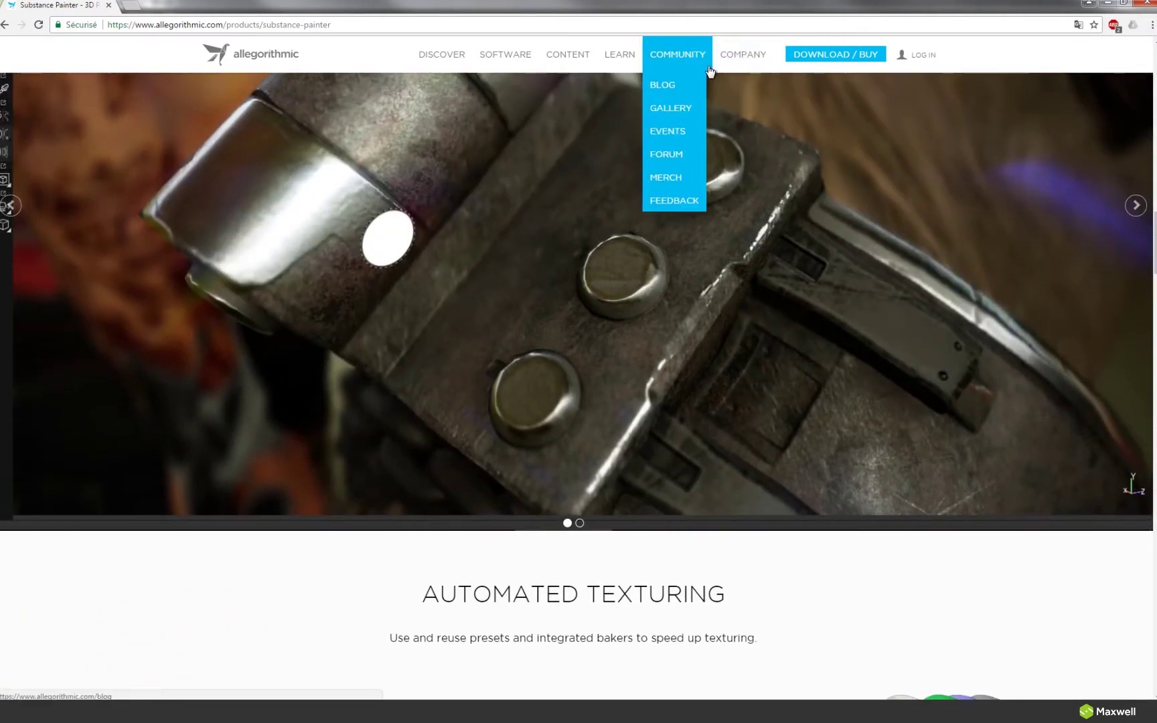
{"action": "mouse_move", "coordinate": [626, 60]}
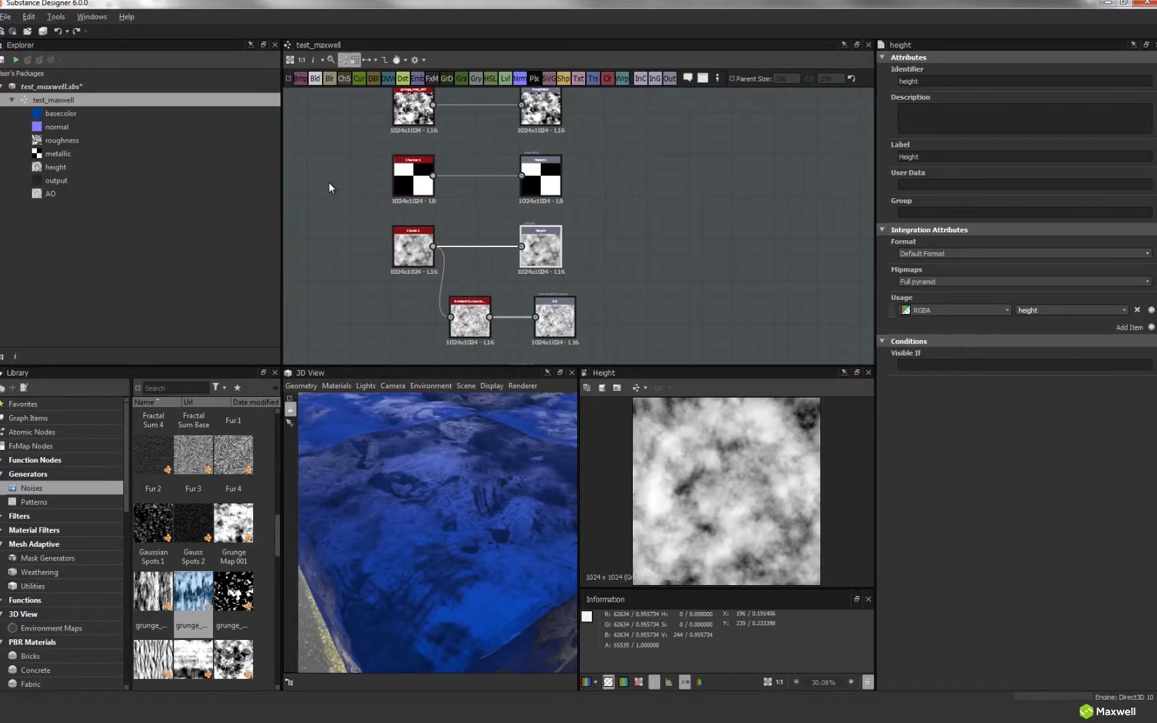
Switch to Substance Designer and inspect the test_maxwell node graph and its material in the 3D view
{"action": "left_click_drag", "start_coordinate": [469, 515], "coordinate": [443, 463]}
{"action": "middle_click_drag", "start_coordinate": [551, 280], "coordinate": [560, 317]}
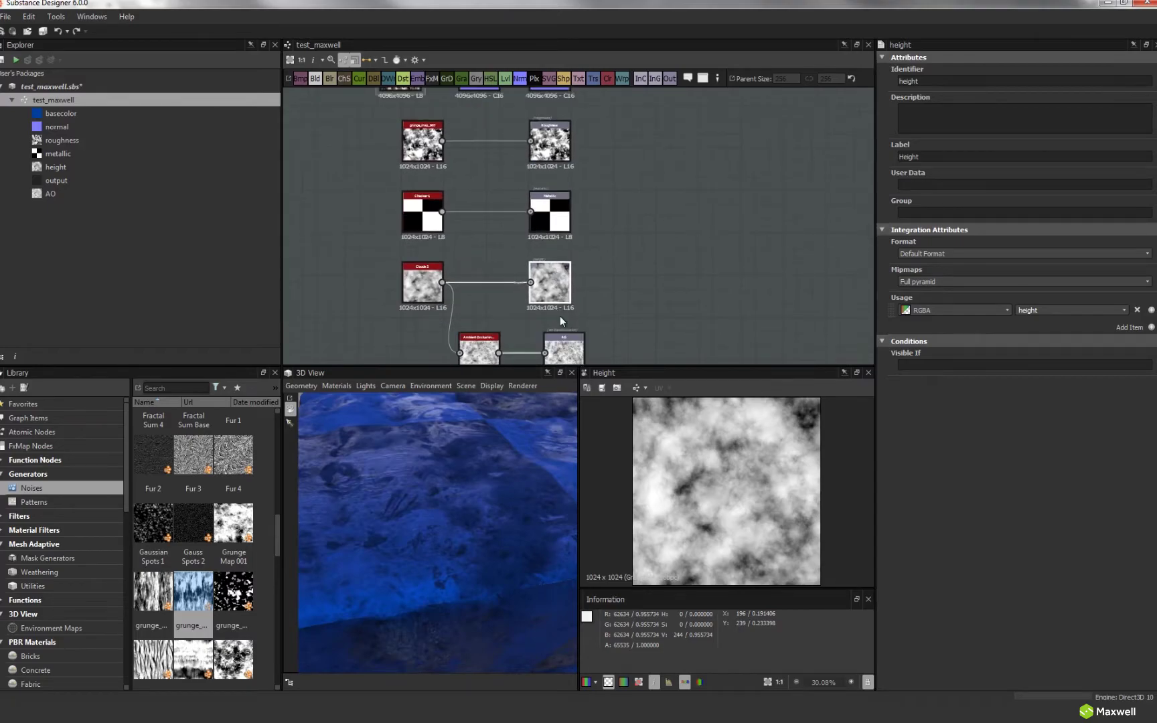
{"action": "scroll", "coordinate": [561, 229], "scroll_direction": "down", "scroll_amount": 3}
{"action": "middle_click_drag", "start_coordinate": [569, 209], "coordinate": [573, 268]}
{"action": "middle_click_drag", "start_coordinate": [648, 298], "coordinate": [626, 237]}
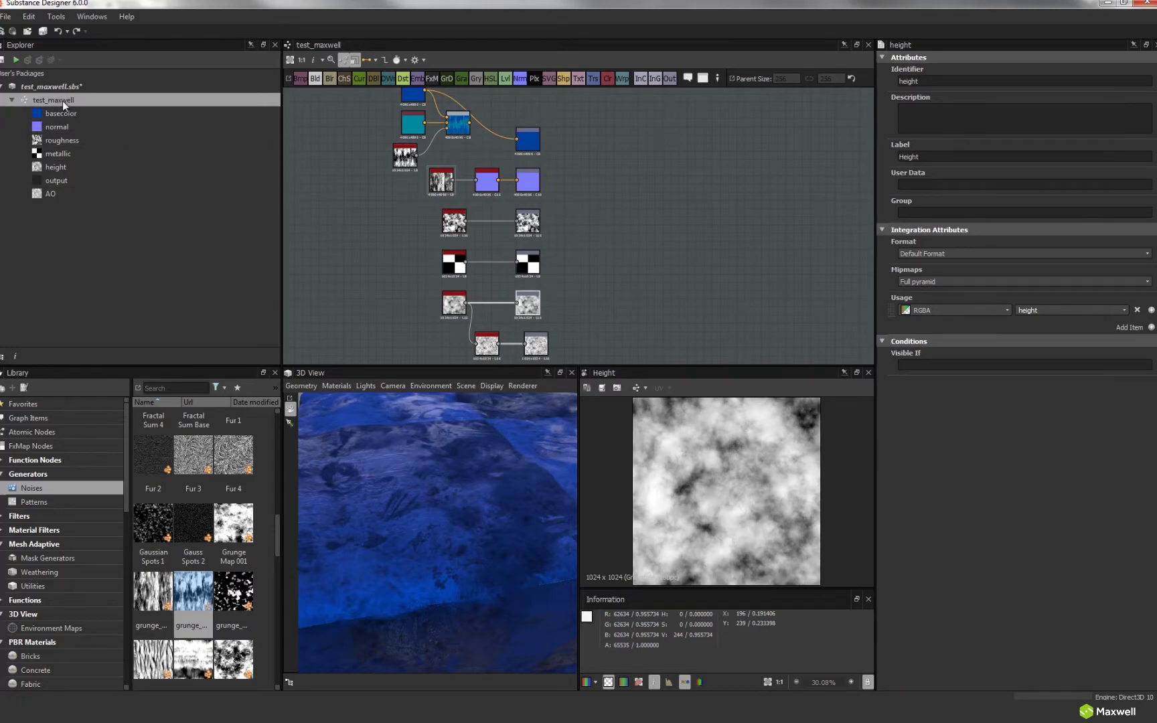
Review the outputs of the Physically Based (Metallic/Roughness) template for a new Substance graph, without creating the graph
{"action": "right_click", "coordinate": [40, 89]}
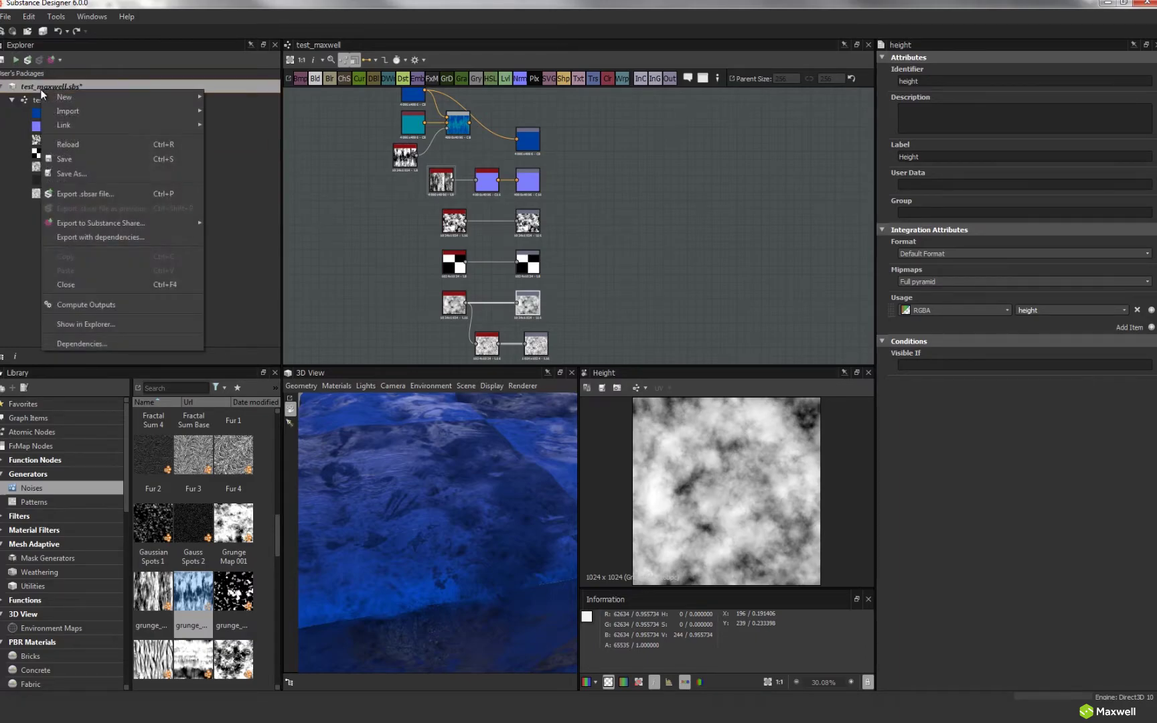
{"action": "mouse_move", "coordinate": [69, 94]}
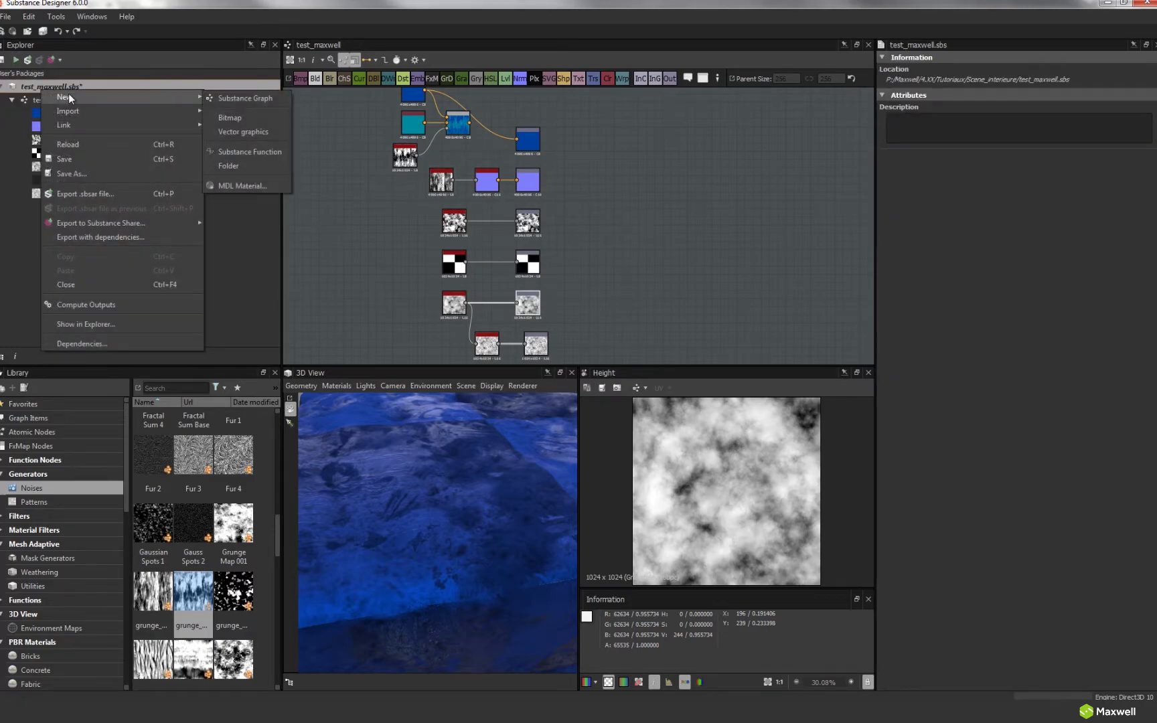
{"action": "left_click", "coordinate": [253, 98]}
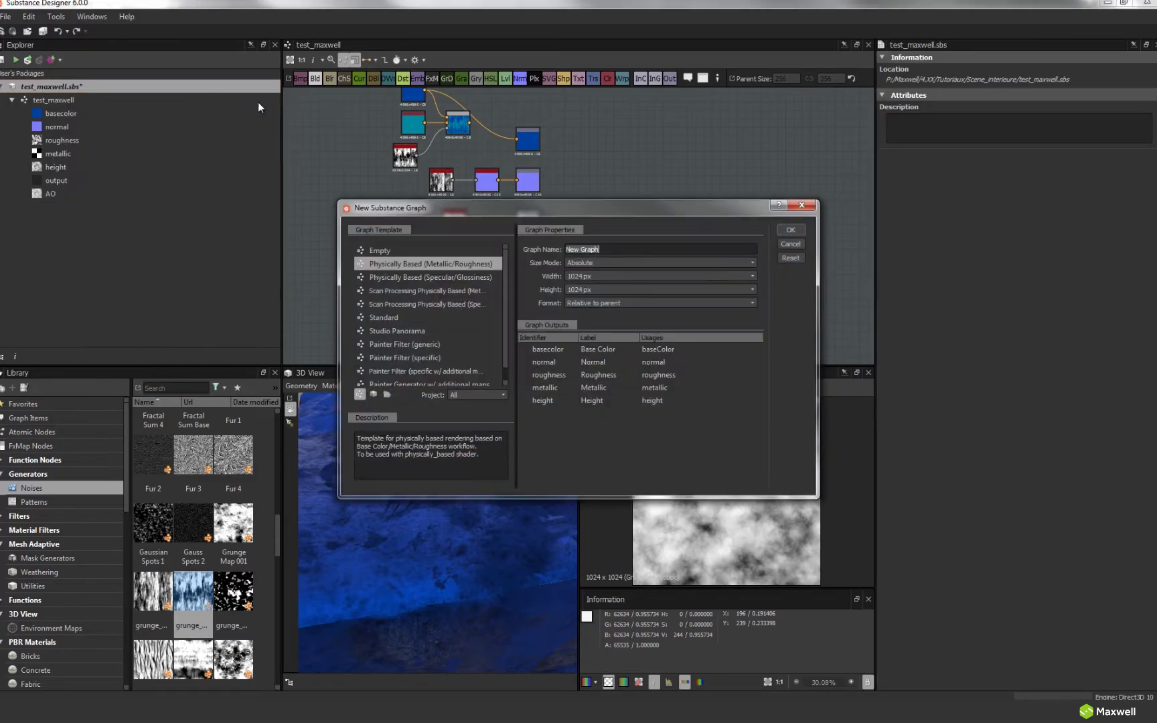
{"action": "left_click_drag", "start_coordinate": [453, 209], "coordinate": [421, 169]}
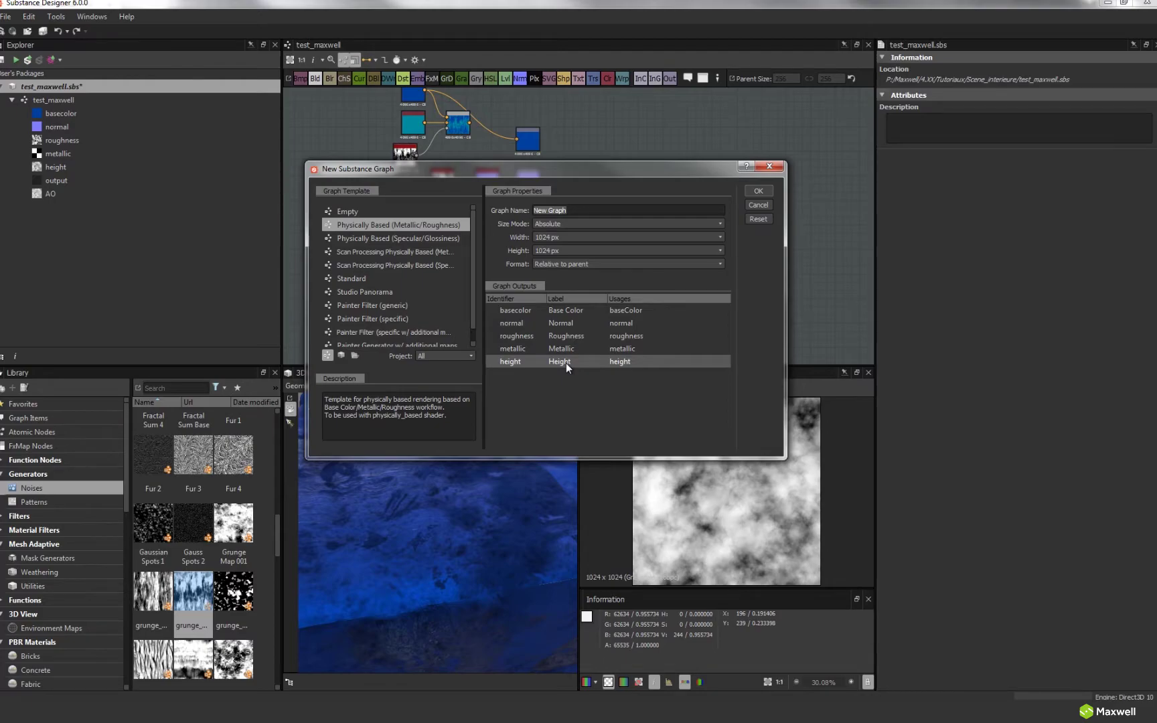
{"action": "left_click", "coordinate": [758, 204]}
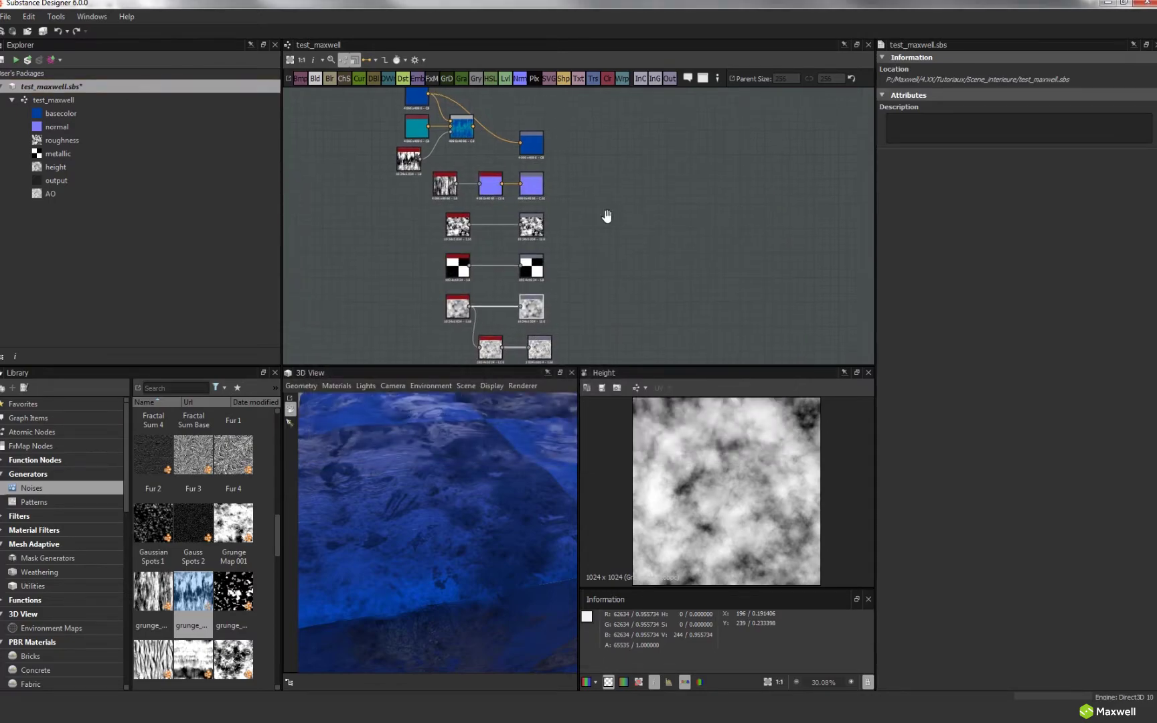
Delete the grunge map, Blend and teal Uniform Color nodes near Base Color, and move the blue Uniform Color closer to the output
{"action": "middle_click_drag", "start_coordinate": [602, 212], "coordinate": [629, 265]}
{"action": "left_click_drag", "start_coordinate": [499, 181], "coordinate": [434, 193]}
{"action": "key", "text": "Delete"}
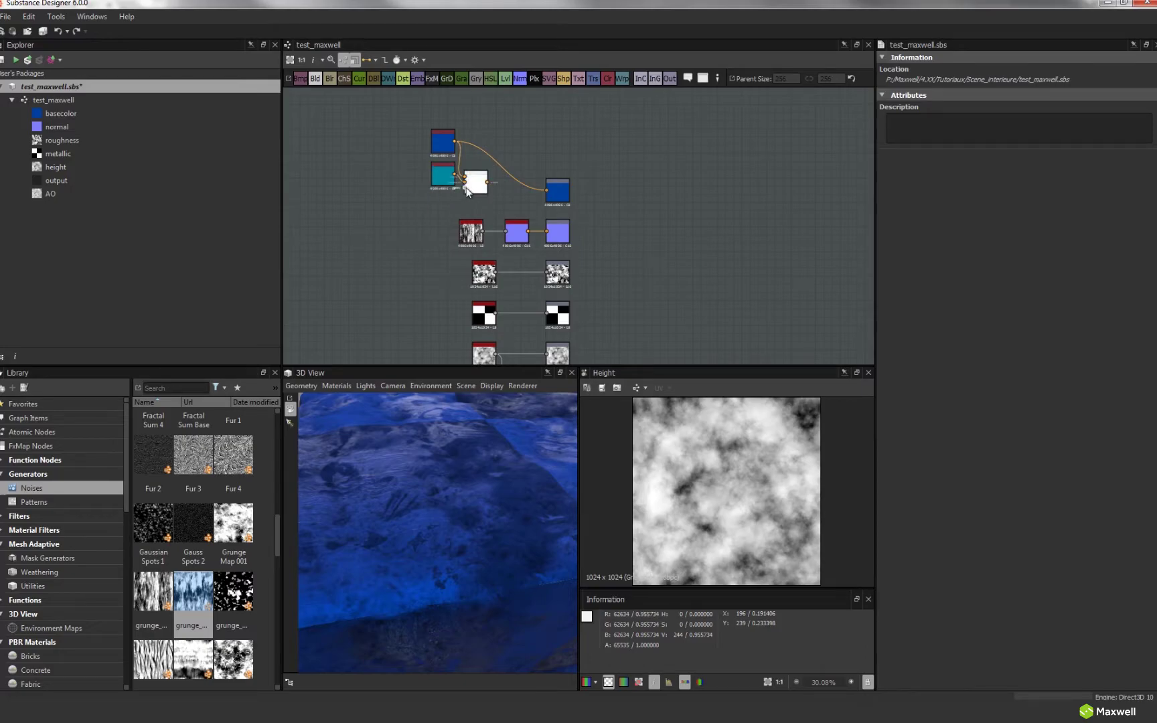
{"action": "left_click", "coordinate": [472, 185]}
{"action": "key", "text": "Delete"}
{"action": "left_click", "coordinate": [444, 176]}
{"action": "key", "text": "Delete"}
{"action": "left_click_drag", "start_coordinate": [442, 144], "coordinate": [478, 195]}
Examine the graph's output nodes one by one, starting with Base Color and Normal
{"action": "scroll", "coordinate": [409, 205], "scroll_direction": "up", "scroll_amount": 3}
{"action": "scroll", "coordinate": [408, 200], "scroll_direction": "up", "scroll_amount": 2}
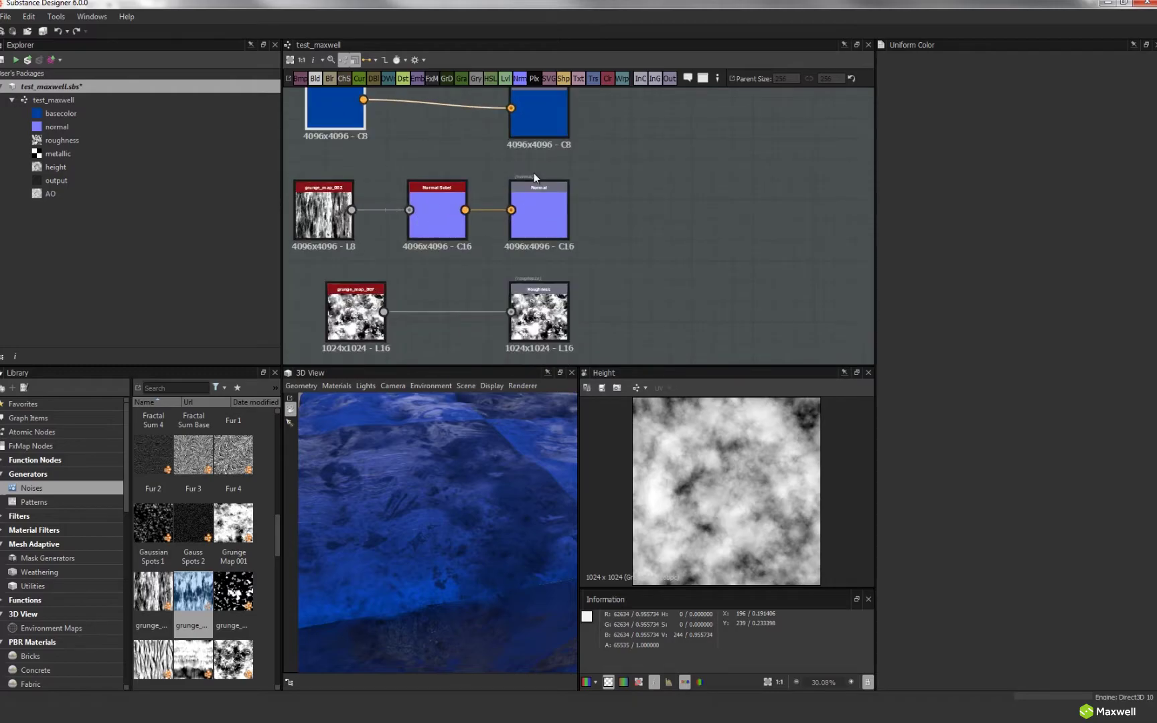
{"action": "middle_click_drag", "start_coordinate": [533, 172], "coordinate": [528, 220]}
{"action": "scroll", "coordinate": [529, 215], "scroll_direction": "up", "scroll_amount": 3}
{"action": "left_click", "coordinate": [559, 176]}
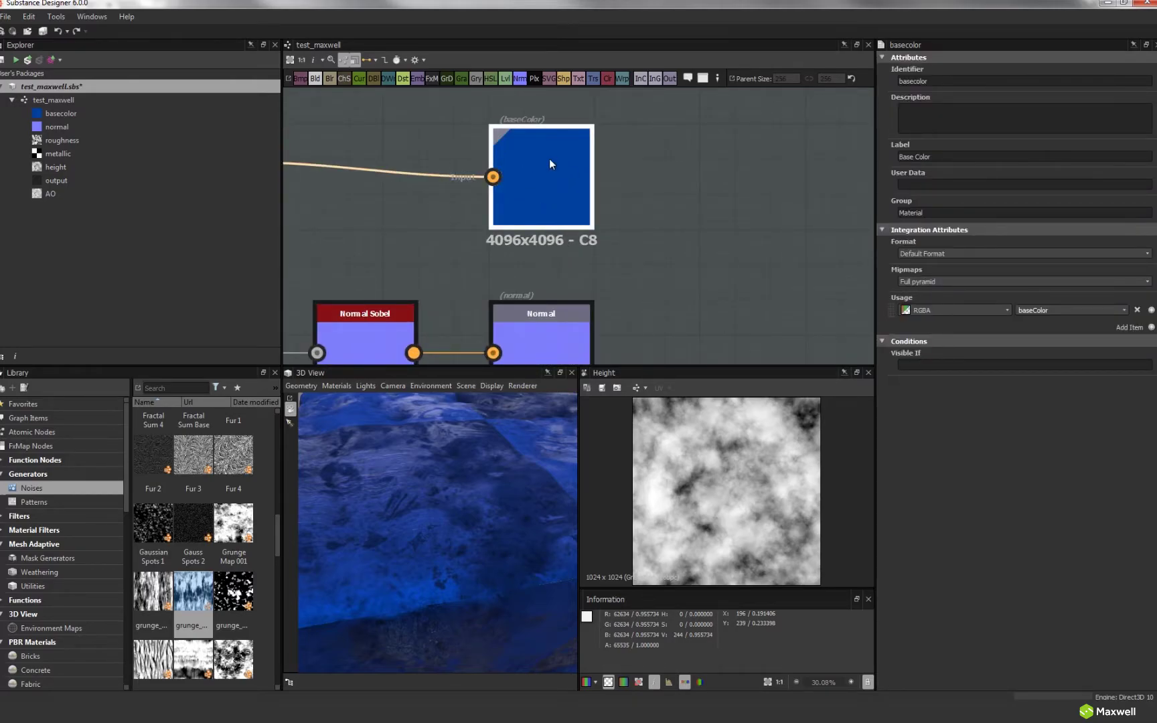
{"action": "middle_click_drag", "start_coordinate": [540, 218], "coordinate": [544, 101]}
{"action": "left_click", "coordinate": [564, 231]}
{"action": "scroll", "coordinate": [594, 251], "scroll_direction": "down", "scroll_amount": 3}
{"action": "middle_click_drag", "start_coordinate": [588, 250], "coordinate": [574, 145]}
{"action": "scroll", "coordinate": [560, 247], "scroll_direction": "up", "scroll_amount": 4}
{"action": "middle_click_drag", "start_coordinate": [535, 254], "coordinate": [549, 186]}
{"action": "middle_click_drag", "start_coordinate": [590, 311], "coordinate": [595, 152]}
{"action": "scroll", "coordinate": [577, 189], "scroll_direction": "down", "scroll_amount": 1}
{"action": "middle_click_drag", "start_coordinate": [588, 203], "coordinate": [592, 147]}
{"action": "scroll", "coordinate": [595, 268], "scroll_direction": "down", "scroll_amount": 1}
{"action": "middle_click_drag", "start_coordinate": [596, 272], "coordinate": [613, 288]}
{"action": "scroll", "coordinate": [549, 229], "scroll_direction": "down", "scroll_amount": 3}
{"action": "middle_click_drag", "start_coordinate": [485, 99], "coordinate": [537, 249]}
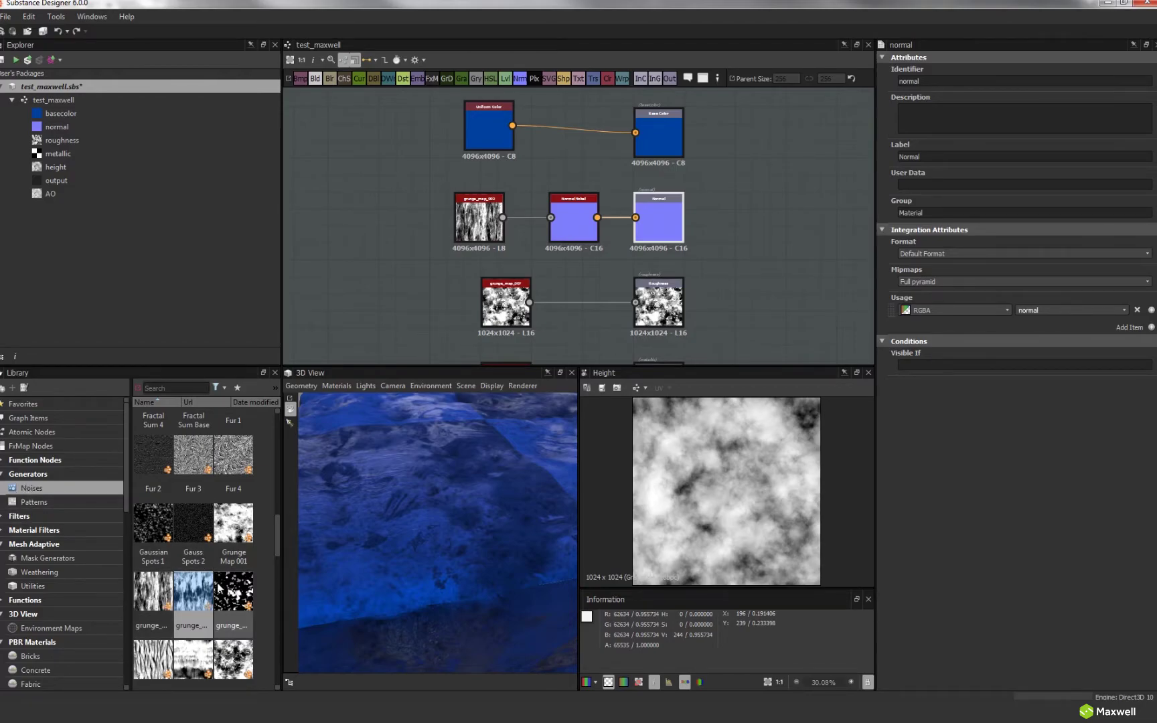
Place a Dirt 5 noise node in the graph, inspect its texture up close and delete it again
{"action": "left_click_drag", "start_coordinate": [276, 550], "coordinate": [278, 508]}
{"action": "left_click_drag", "start_coordinate": [233, 470], "coordinate": [358, 274]}
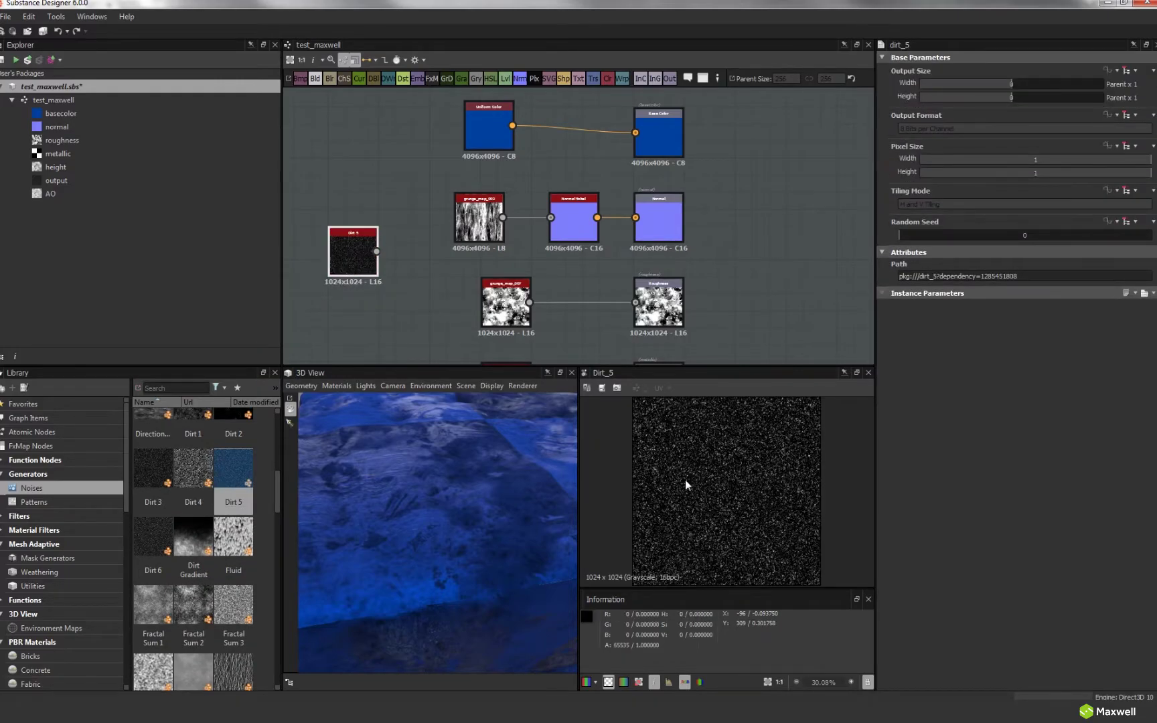
{"action": "scroll", "coordinate": [689, 478], "scroll_direction": "up", "scroll_amount": 8}
{"action": "scroll", "coordinate": [692, 478], "scroll_direction": "down", "scroll_amount": 3}
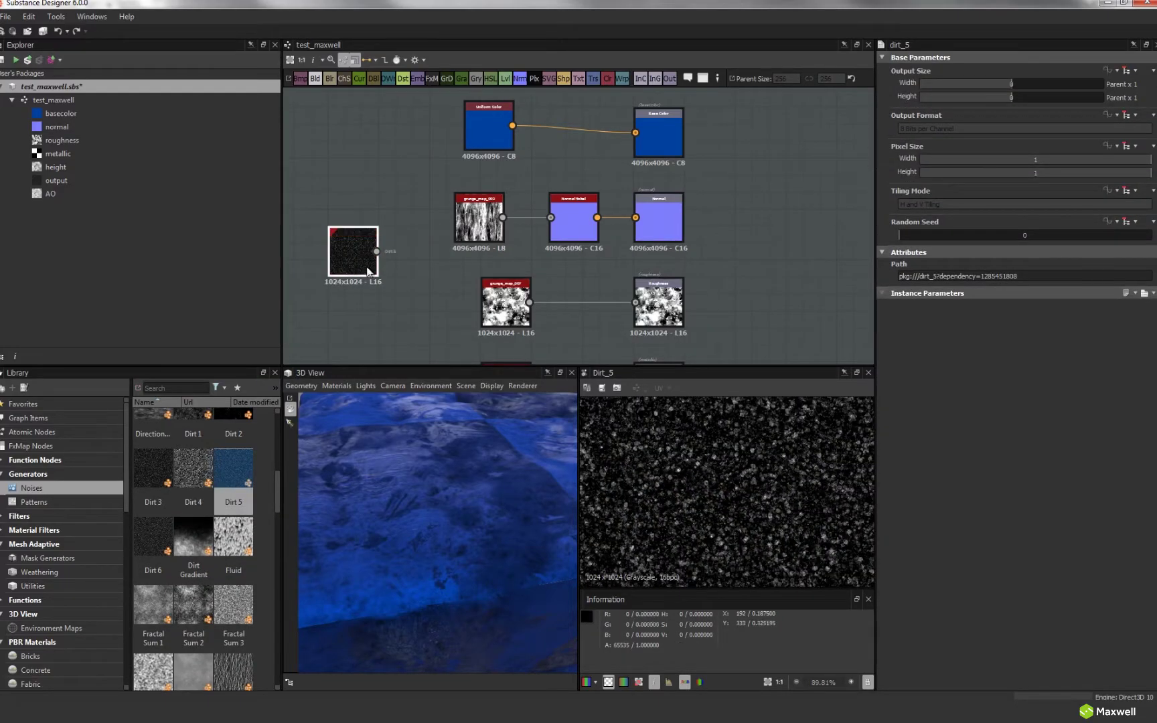
{"action": "key", "text": "Delete"}
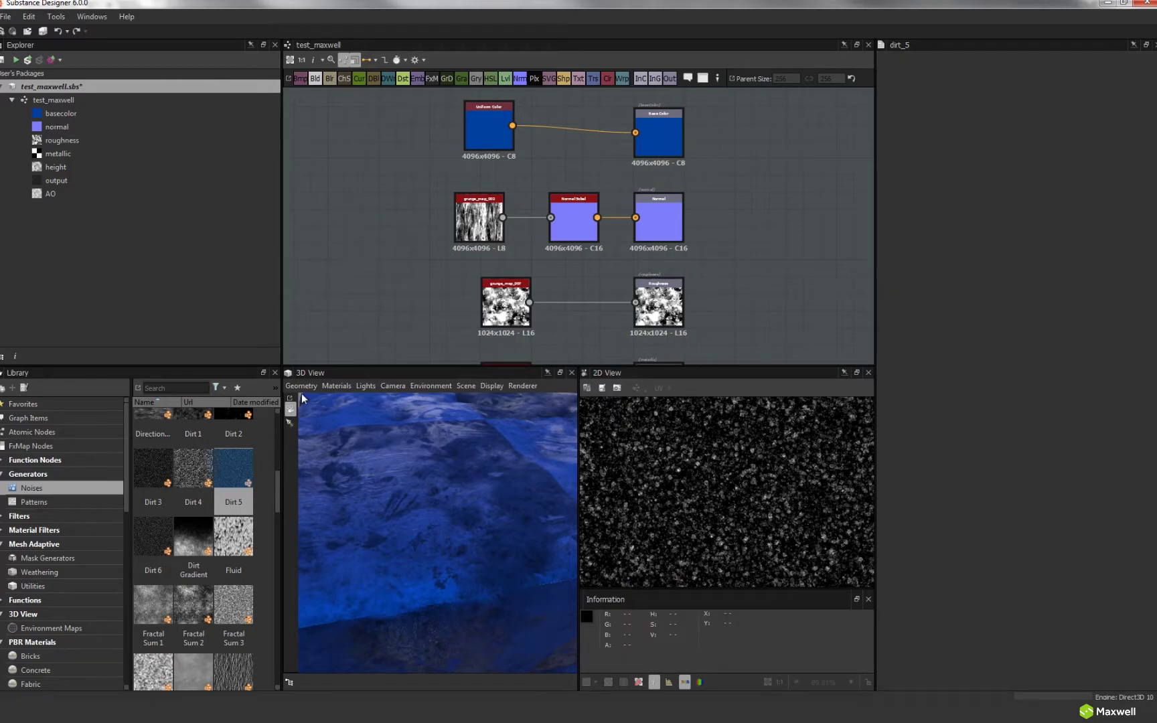
Try a Scratches 4 noise node in the graph with Random Seed 2, and remove it again
{"action": "scroll", "coordinate": [277, 485], "scroll_direction": "down", "scroll_amount": 1}
{"action": "left_click_drag", "start_coordinate": [278, 485], "coordinate": [274, 644]}
{"action": "left_click_drag", "start_coordinate": [233, 461], "coordinate": [365, 216]}
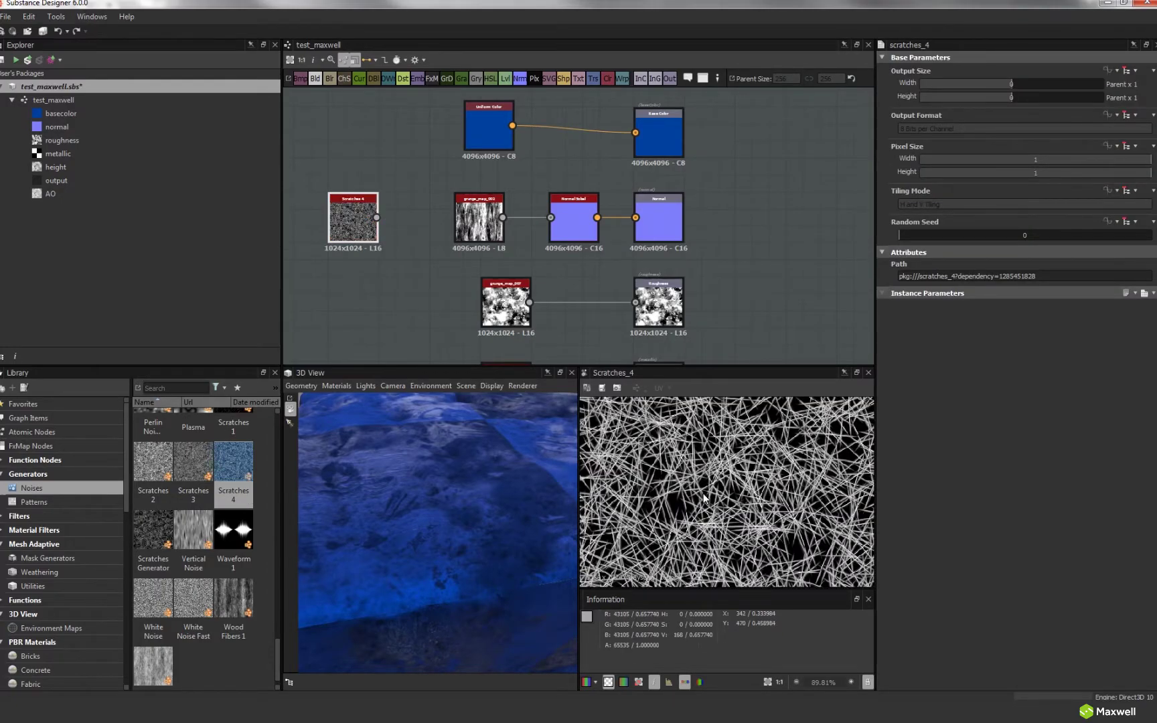
{"action": "scroll", "coordinate": [704, 498], "scroll_direction": "down", "scroll_amount": 4}
{"action": "scroll", "coordinate": [705, 497], "scroll_direction": "up", "scroll_amount": 1}
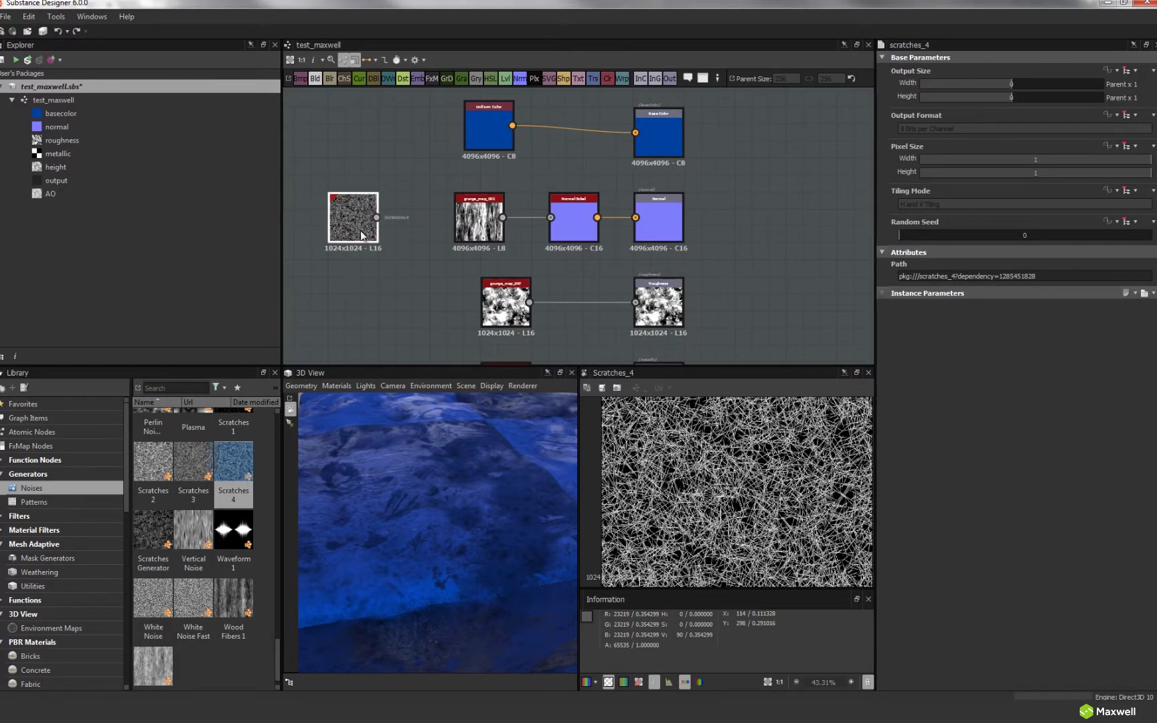
{"action": "mouse_move", "coordinate": [945, 233]}
{"action": "left_mouse_down"}
{"action": "mouse_move", "coordinate": [968, 231]}
{"action": "mouse_move", "coordinate": [949, 232]}
{"action": "left_mouse_up"}
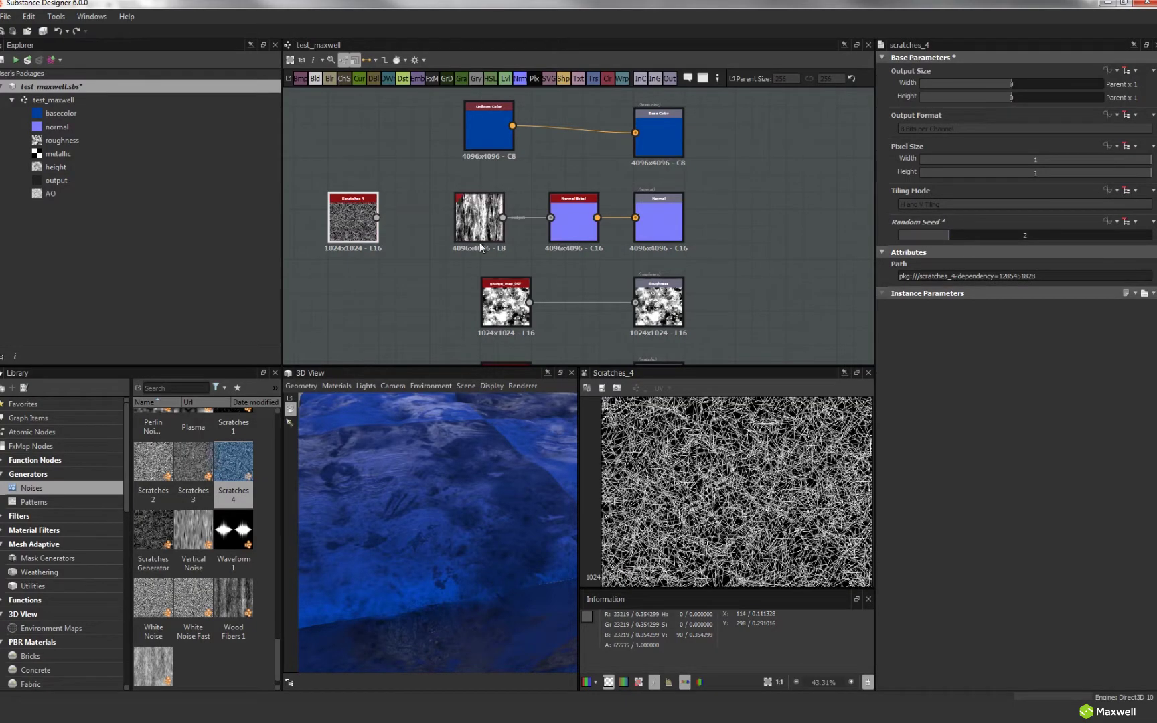
{"action": "key", "text": "Delete"}
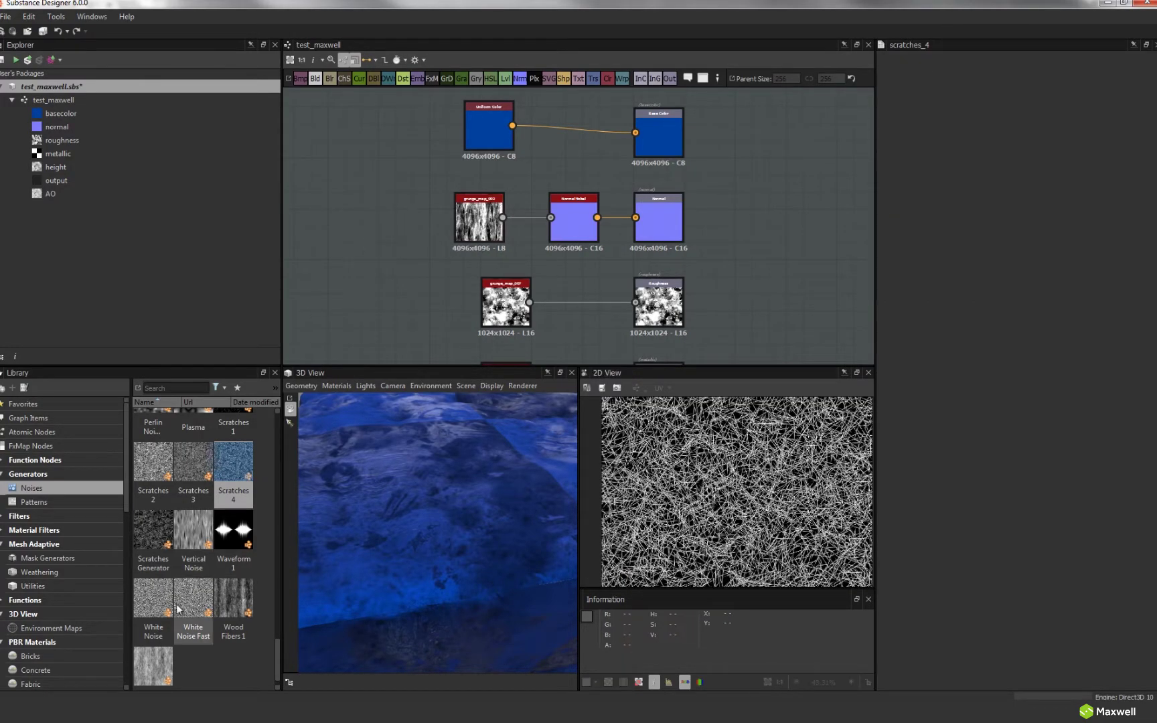
Try a Wood Fibers 1 noise node with Disorder 42.75 and Random Seed 2, and remove it again
{"action": "left_click_drag", "start_coordinate": [223, 599], "coordinate": [331, 341]}
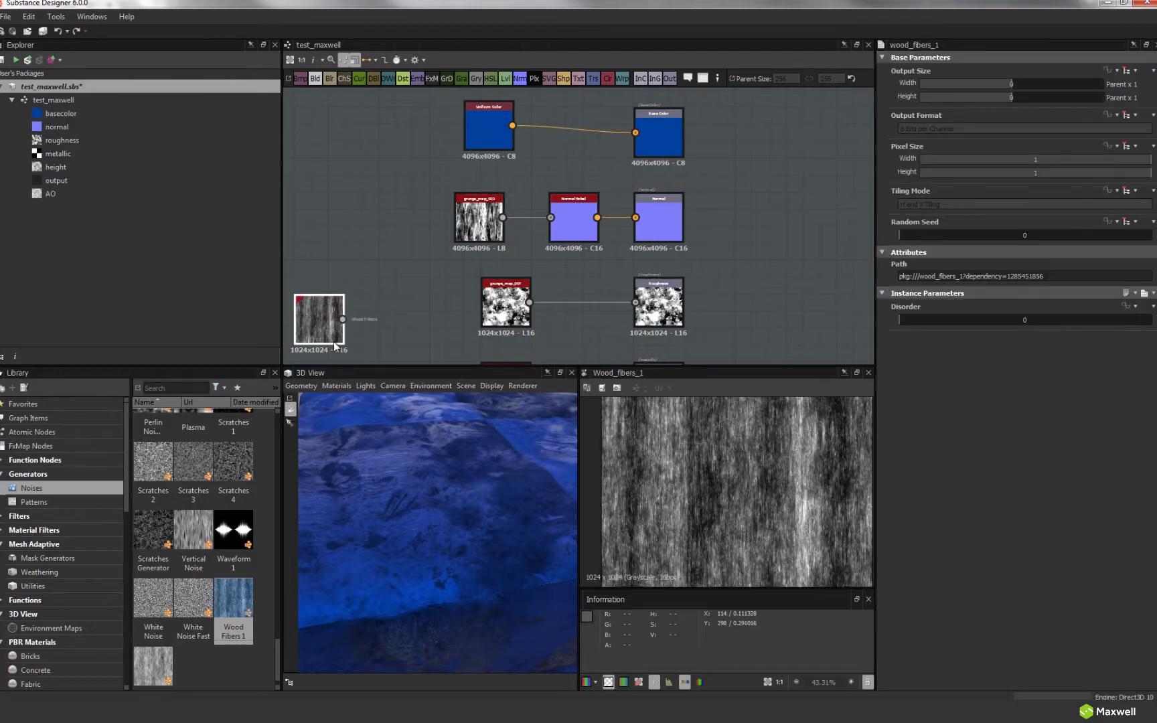
{"action": "left_click_drag", "start_coordinate": [927, 322], "coordinate": [1007, 316]}
{"action": "left_click_drag", "start_coordinate": [913, 235], "coordinate": [948, 236]}
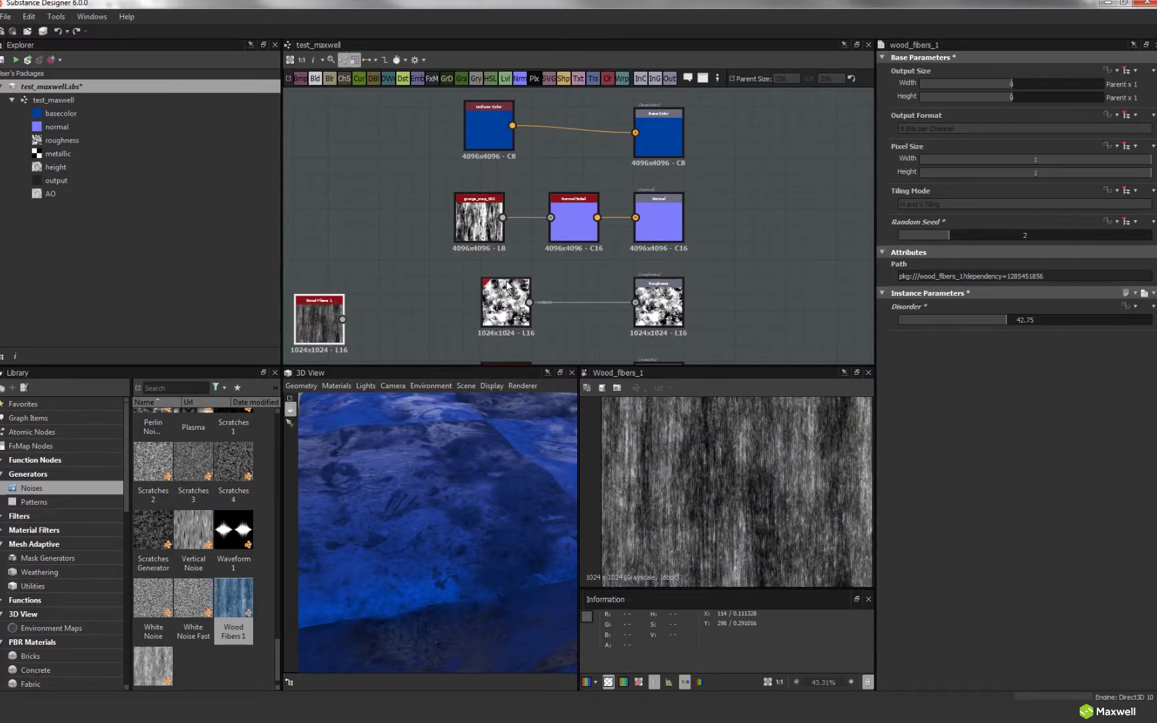
{"action": "key", "text": "Delete"}
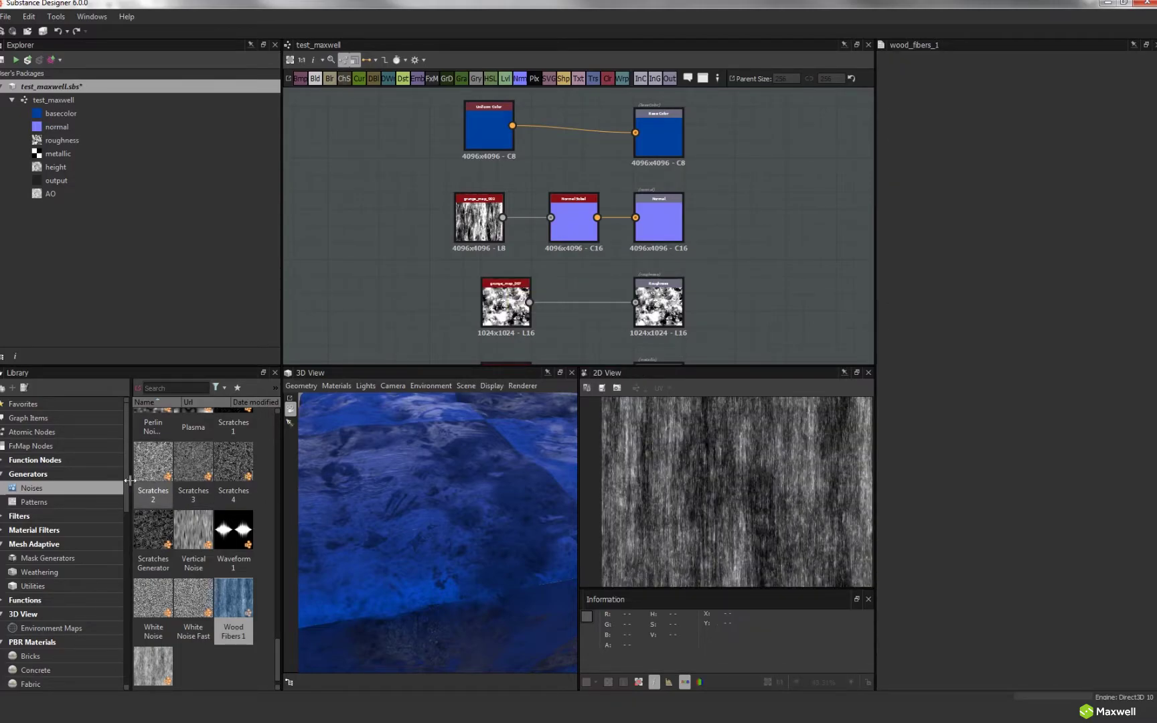
Browse the pattern generators in the library, from bricks and checkers to splatters, tiles and weaves
{"action": "left_click", "coordinate": [54, 501]}
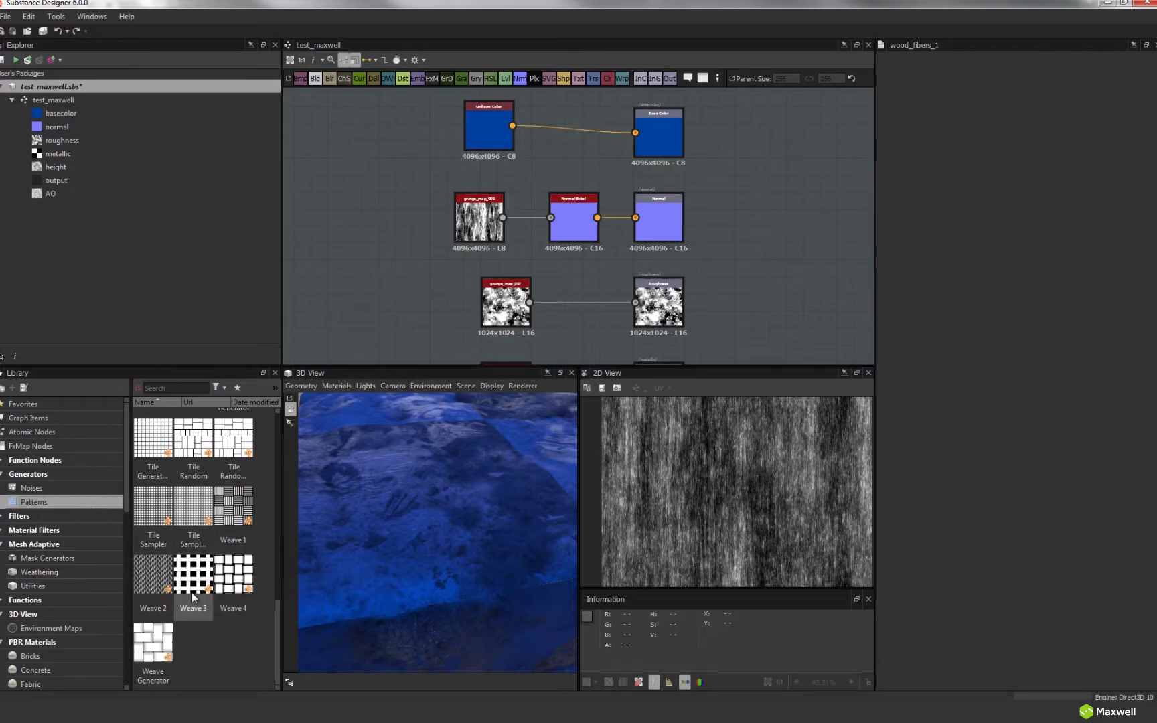
{"action": "left_click_drag", "start_coordinate": [280, 637], "coordinate": [278, 448]}
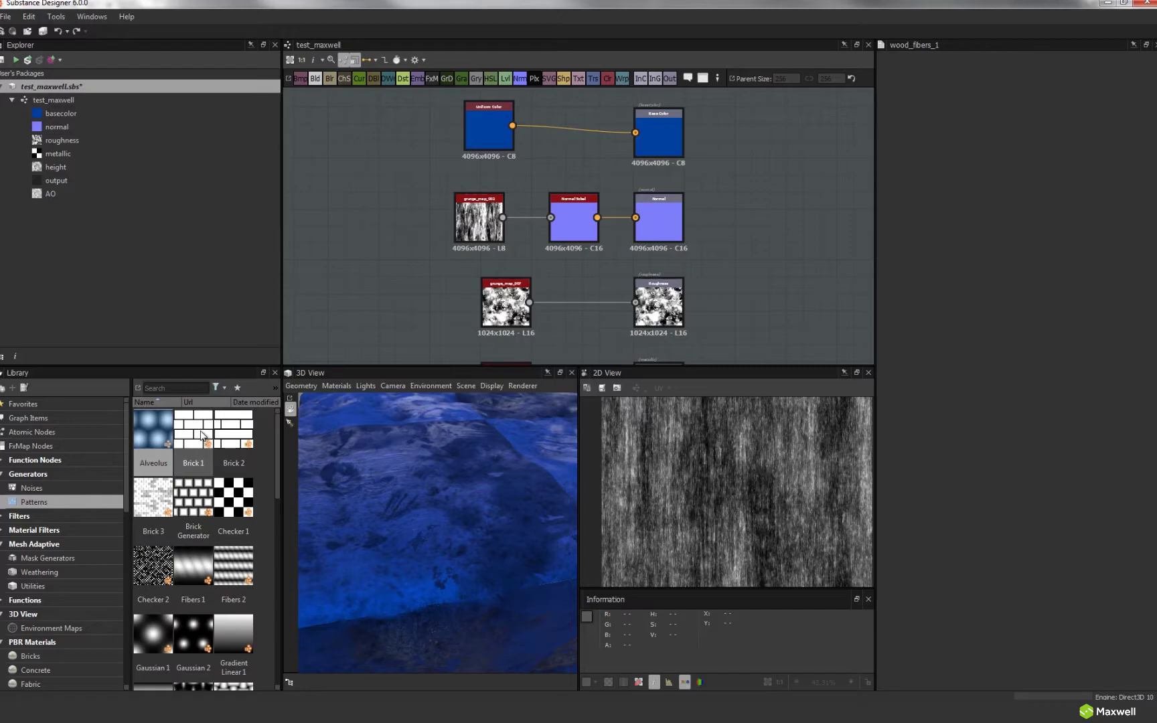
{"action": "left_click_drag", "start_coordinate": [279, 469], "coordinate": [281, 591]}
{"action": "middle_click_drag", "start_coordinate": [363, 282], "coordinate": [357, 287]}
{"action": "middle_click_drag", "start_coordinate": [439, 257], "coordinate": [473, 327]}
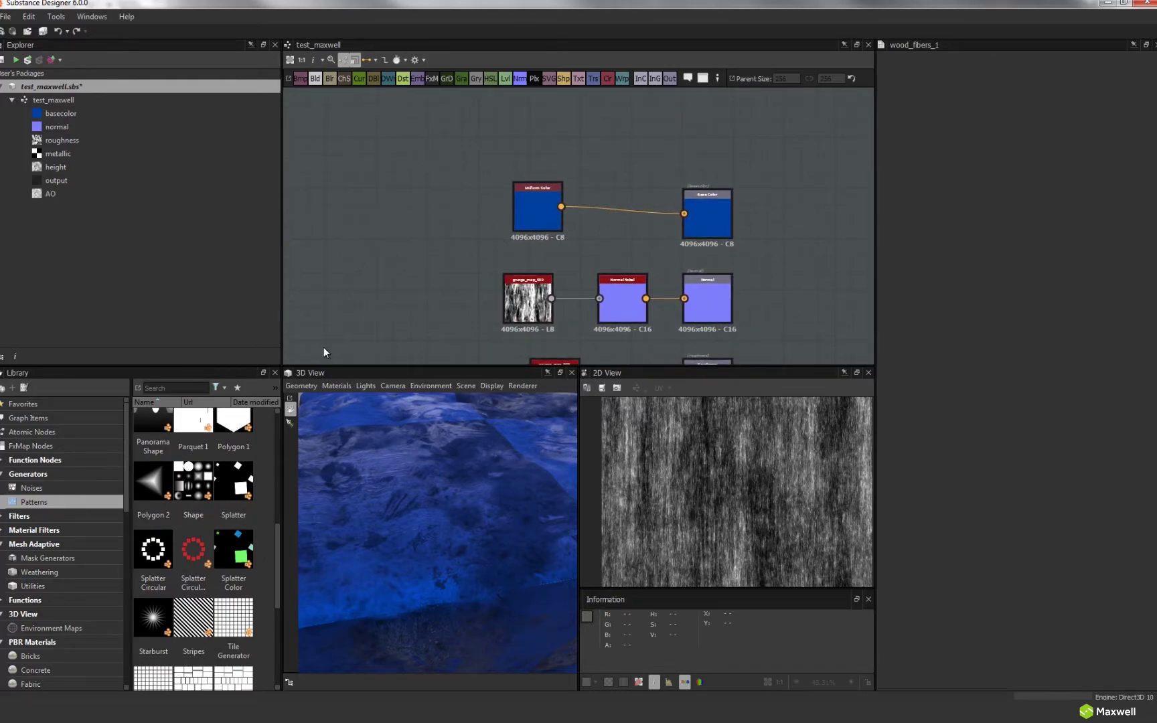
Add a Directional Noise node to the empty area of the graph and feed it into a new Blend node
{"action": "left_click", "coordinate": [31, 494]}
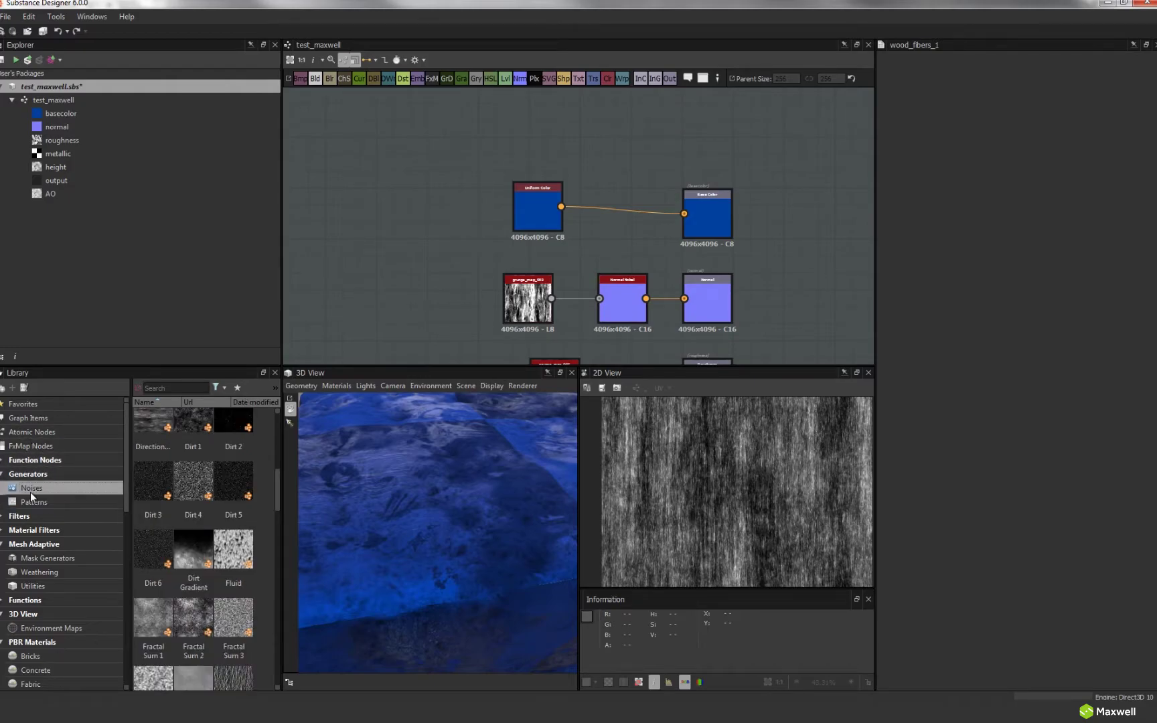
{"action": "left_click_drag", "start_coordinate": [157, 424], "coordinate": [352, 201]}
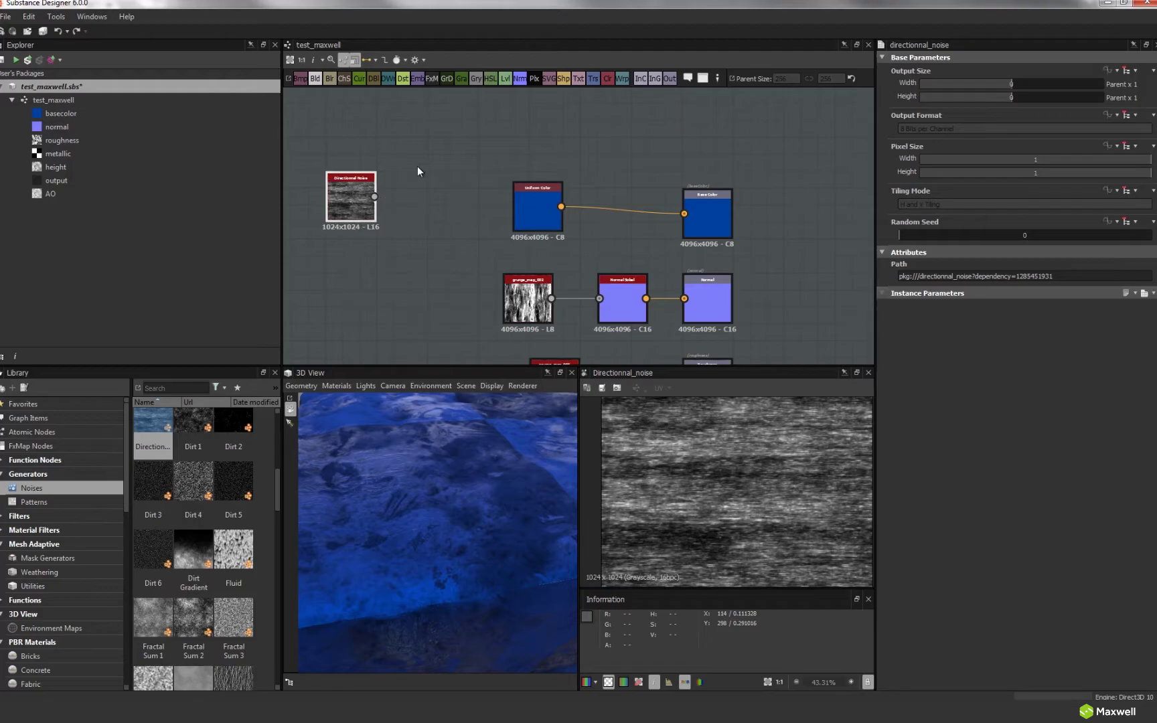
{"action": "left_click", "coordinate": [316, 78]}
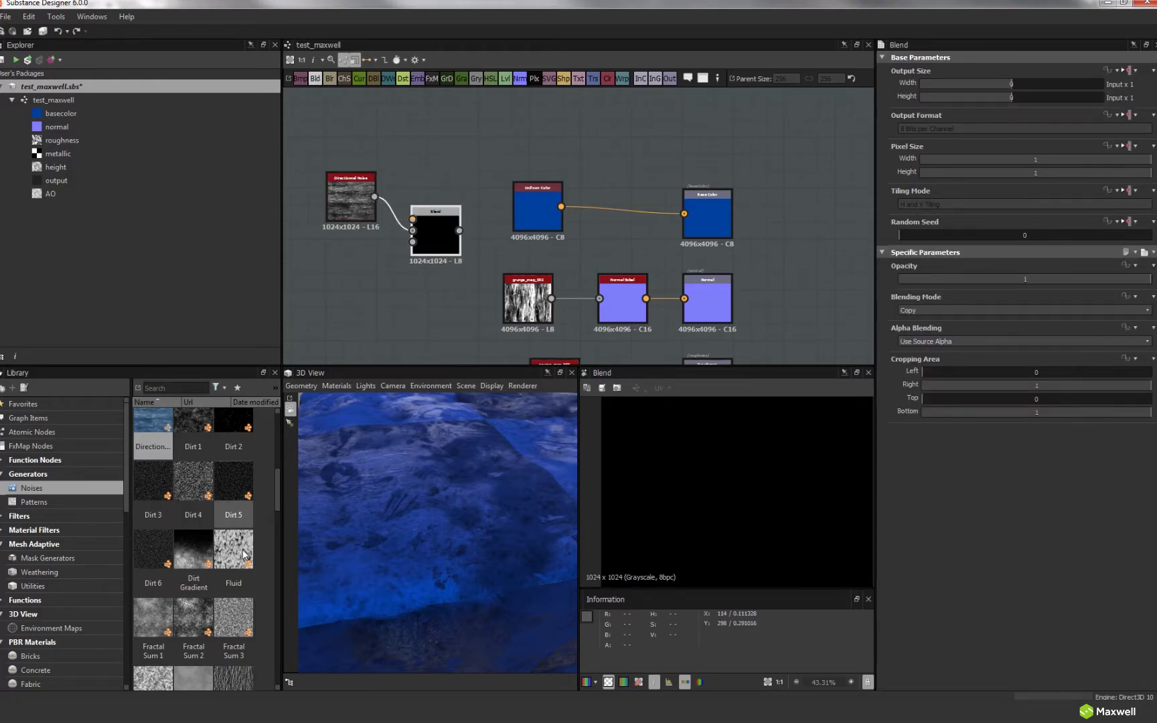
Connect a Gaussian Spots 1 noise as the Blend node's foreground and set the blend opacity to 0.43
{"action": "scroll", "coordinate": [278, 535], "scroll_direction": "down", "scroll_amount": 3}
{"action": "left_click_drag", "start_coordinate": [153, 574], "coordinate": [414, 230]}
{"action": "left_click", "coordinate": [432, 235]}
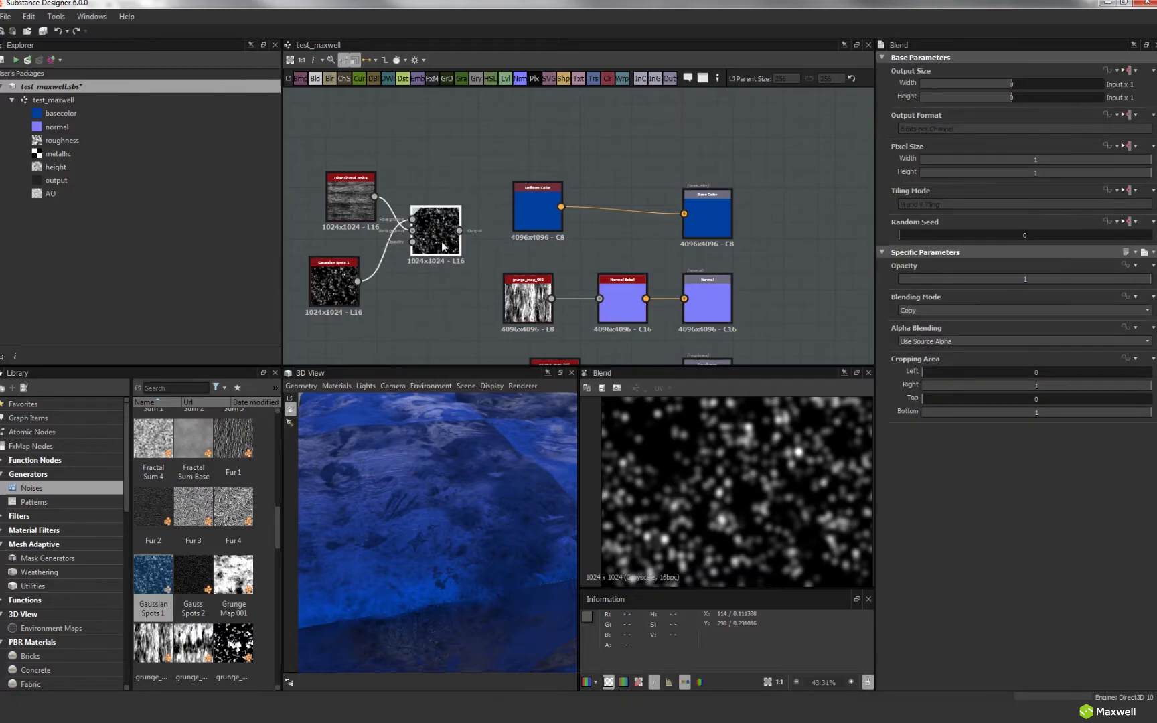
{"action": "left_click_drag", "start_coordinate": [1033, 275], "coordinate": [1008, 280]}
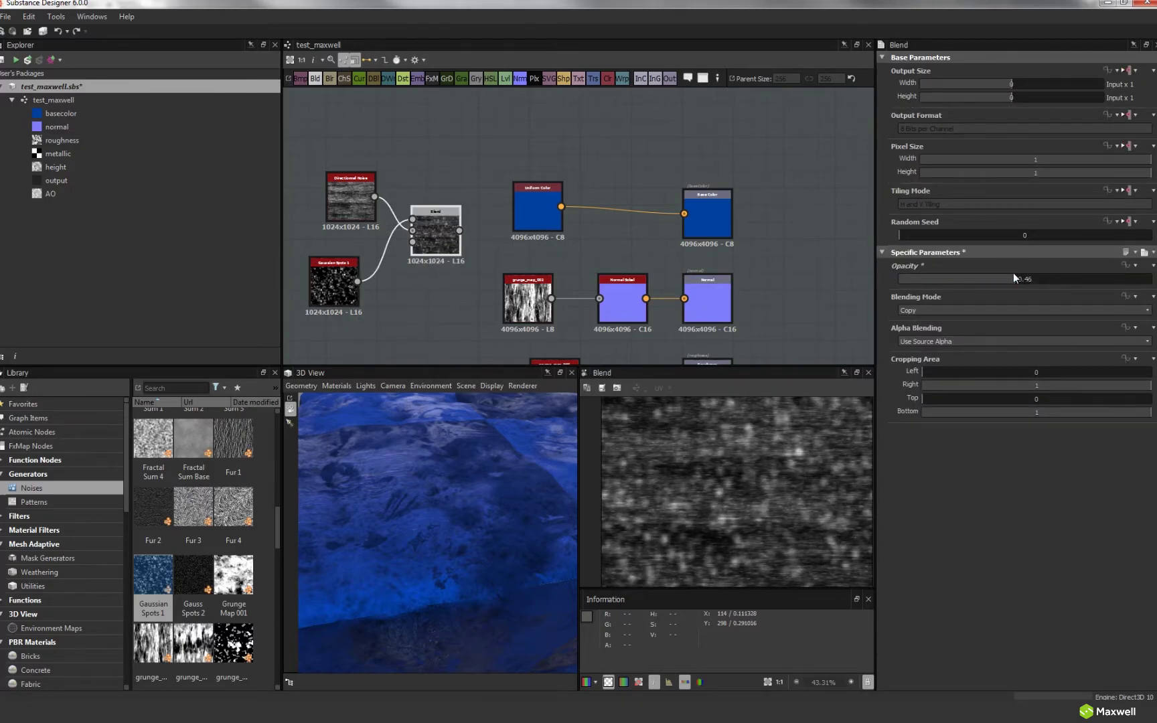
Insert a Transformation 2D node between Gaussian Spots 1 and Blend, shrink the spots pattern so it tiles, and inspect the blended texture
{"action": "middle_click_drag", "start_coordinate": [378, 272], "coordinate": [495, 219]}
{"action": "left_click_drag", "start_coordinate": [454, 232], "coordinate": [369, 249]}
{"action": "left_click", "coordinate": [594, 79]}
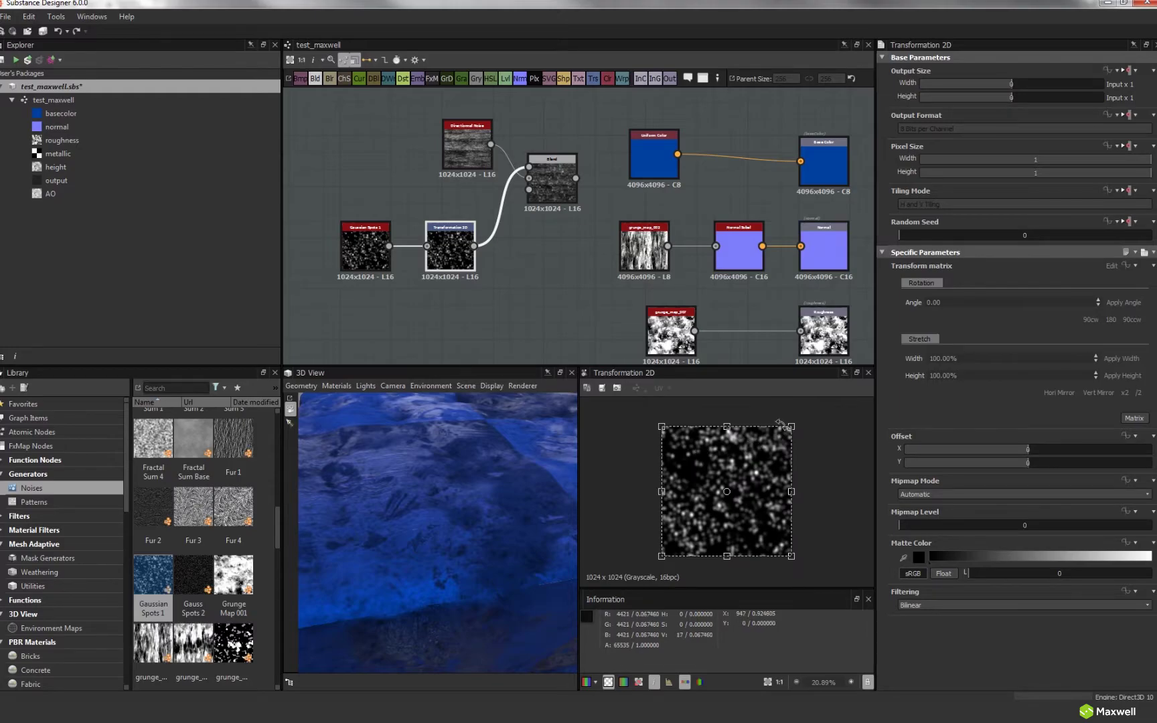
{"action": "left_click_drag", "start_coordinate": [789, 431], "coordinate": [709, 495]}
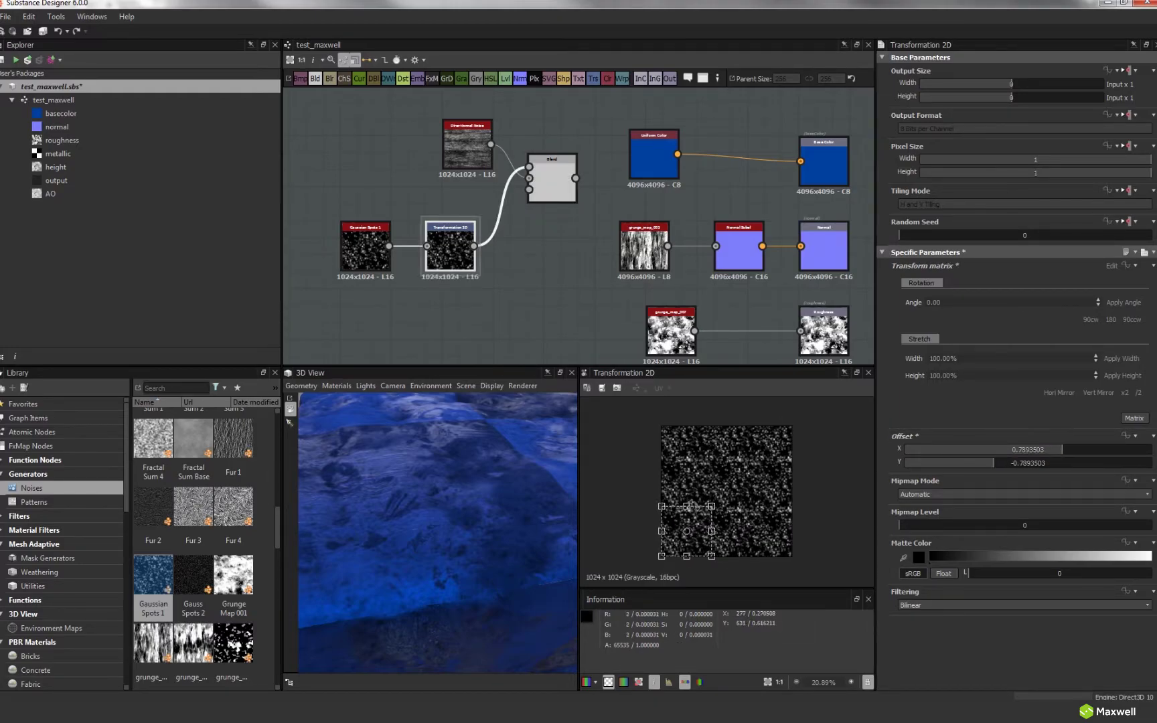
{"action": "left_click", "coordinate": [552, 184]}
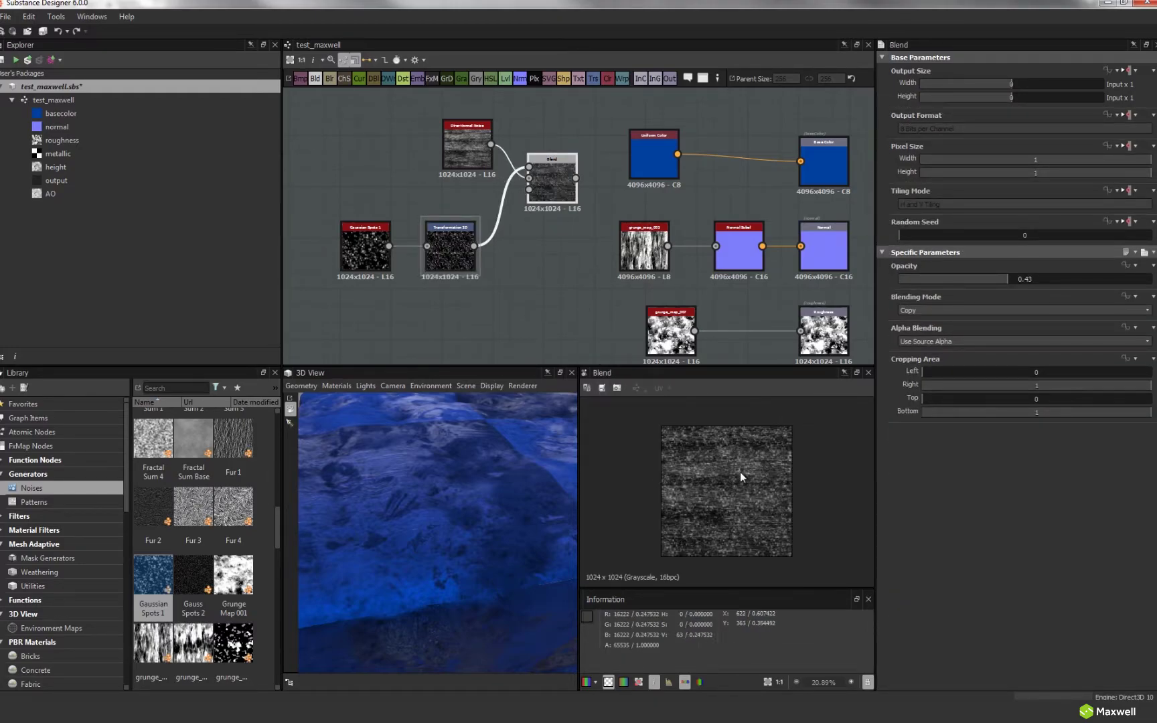
{"action": "scroll", "coordinate": [740, 471], "scroll_direction": "up", "scroll_amount": 3}
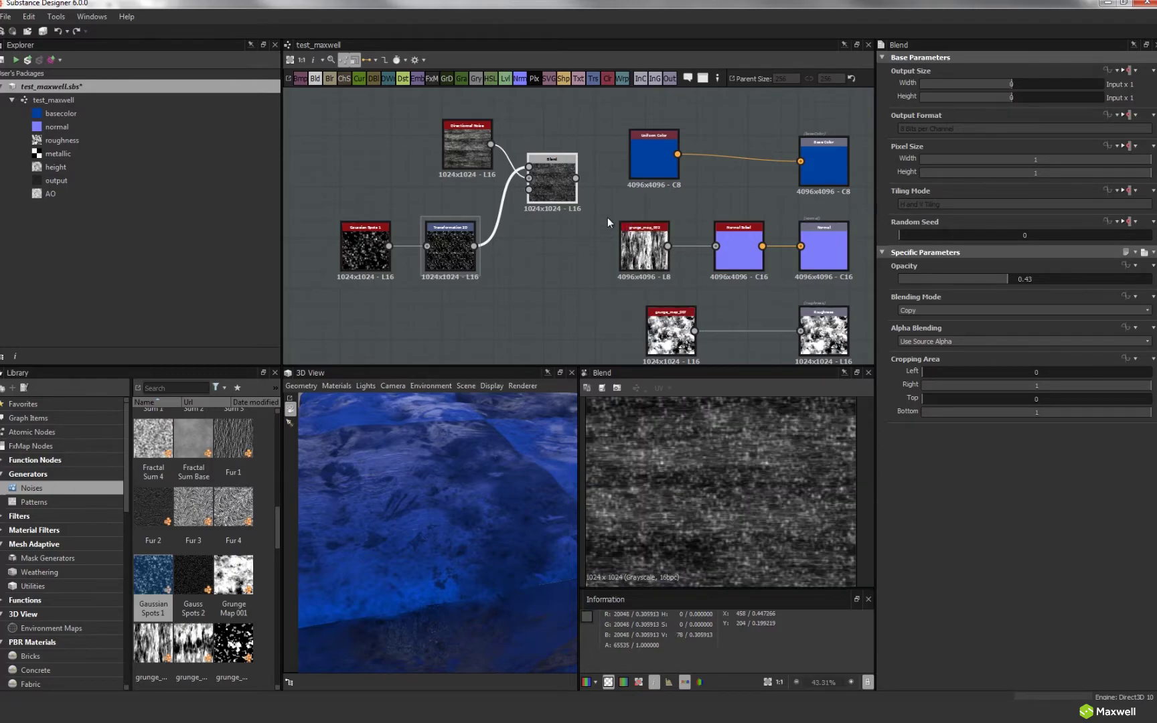
Delete the Directional Noise, Gaussian Spots 1, Transformation 2D and Blend nodes from the graph
{"action": "left_click_drag", "start_coordinate": [367, 130], "coordinate": [550, 268]}
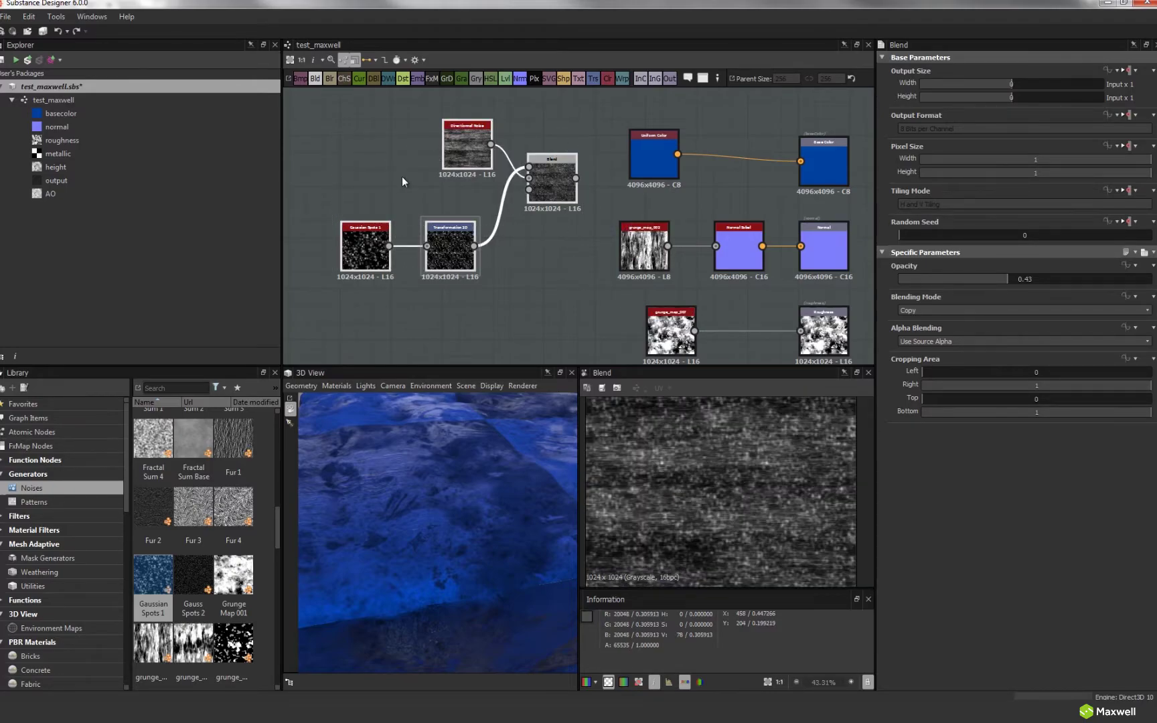
{"action": "mouse_move", "coordinate": [575, 178]}
{"action": "left_mouse_down"}
{"action": "mouse_move", "coordinate": [774, 331]}
{"action": "mouse_move", "coordinate": [800, 331]}
{"action": "mouse_move", "coordinate": [560, 193]}
{"action": "left_mouse_up"}
{"action": "left_click_drag", "start_coordinate": [402, 138], "coordinate": [591, 268]}
{"action": "scroll", "coordinate": [591, 276], "scroll_direction": "down", "scroll_amount": 1}
{"action": "key", "text": "Delete"}
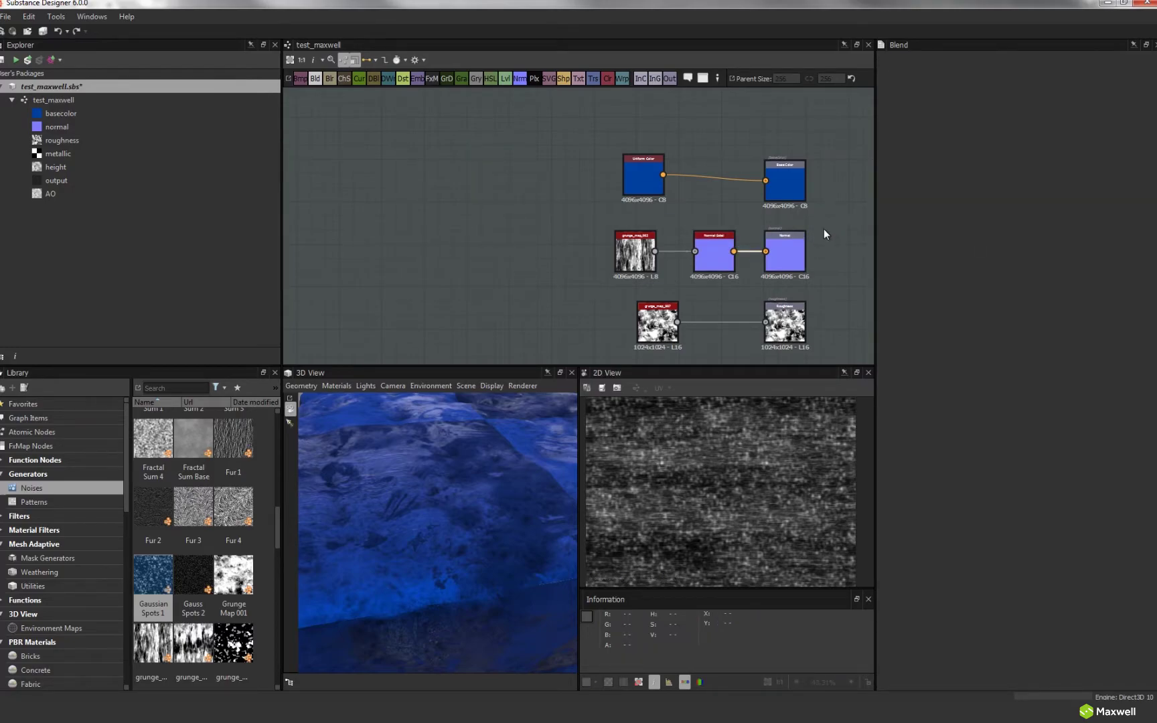
Delete the links feeding the Normal, Roughness, Metallic and Height output nodes
{"action": "key", "text": "Delete"}
{"action": "left_click", "coordinate": [745, 320]}
{"action": "key", "text": "Delete"}
{"action": "middle_click_drag", "start_coordinate": [738, 322], "coordinate": [685, 252]}
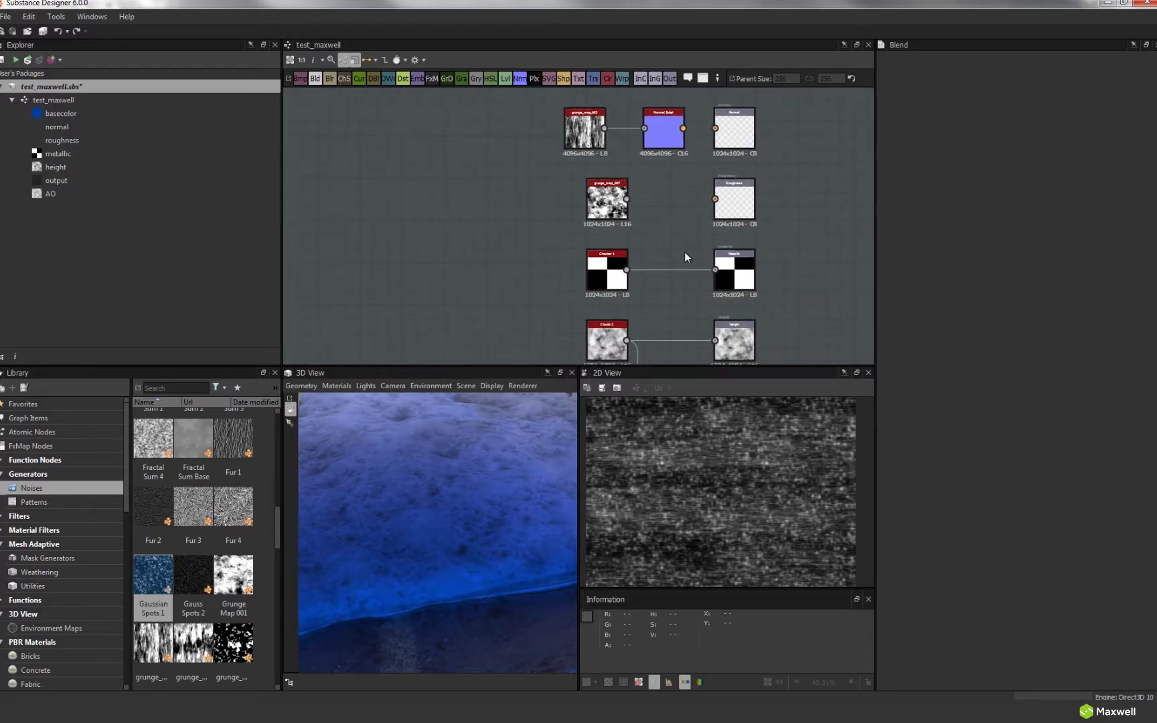
{"action": "left_click", "coordinate": [680, 271]}
{"action": "key", "text": "Delete"}
{"action": "left_click", "coordinate": [666, 340]}
{"action": "key", "text": "Delete"}
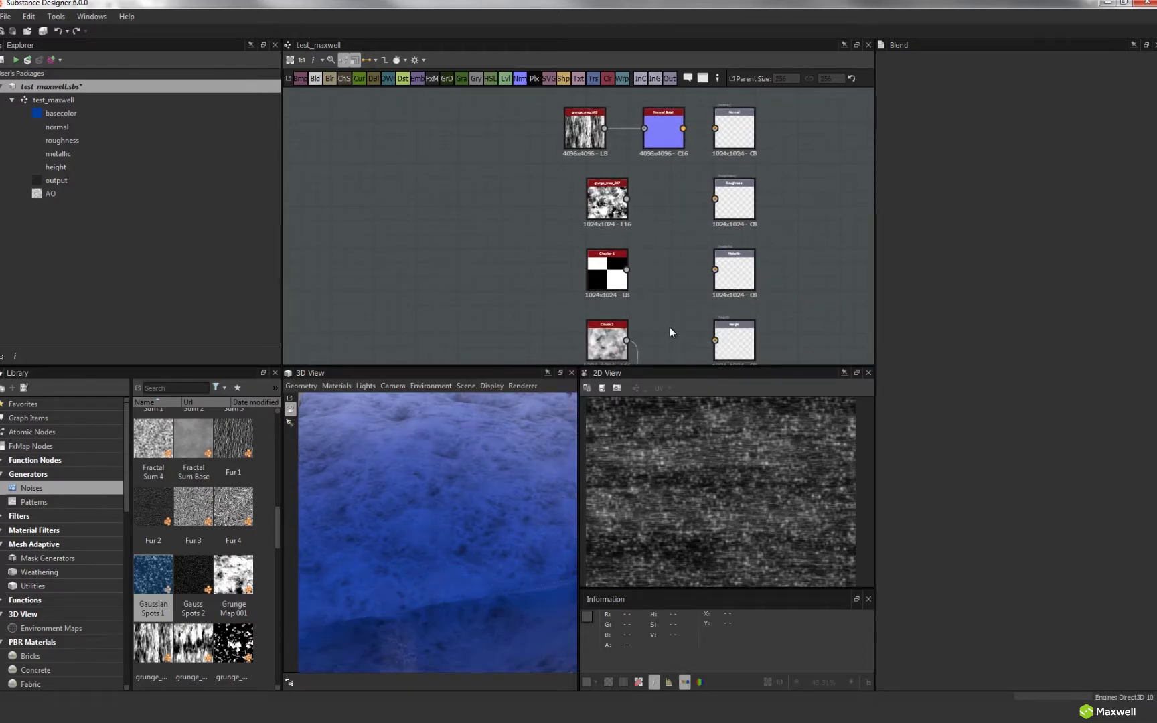
Delete the links feeding the AO output node and the output node supplied by the Uniform Color node
{"action": "middle_click_drag", "start_coordinate": [670, 326], "coordinate": [646, 235]}
{"action": "key", "text": "Delete"}
{"action": "left_click", "coordinate": [635, 338]}
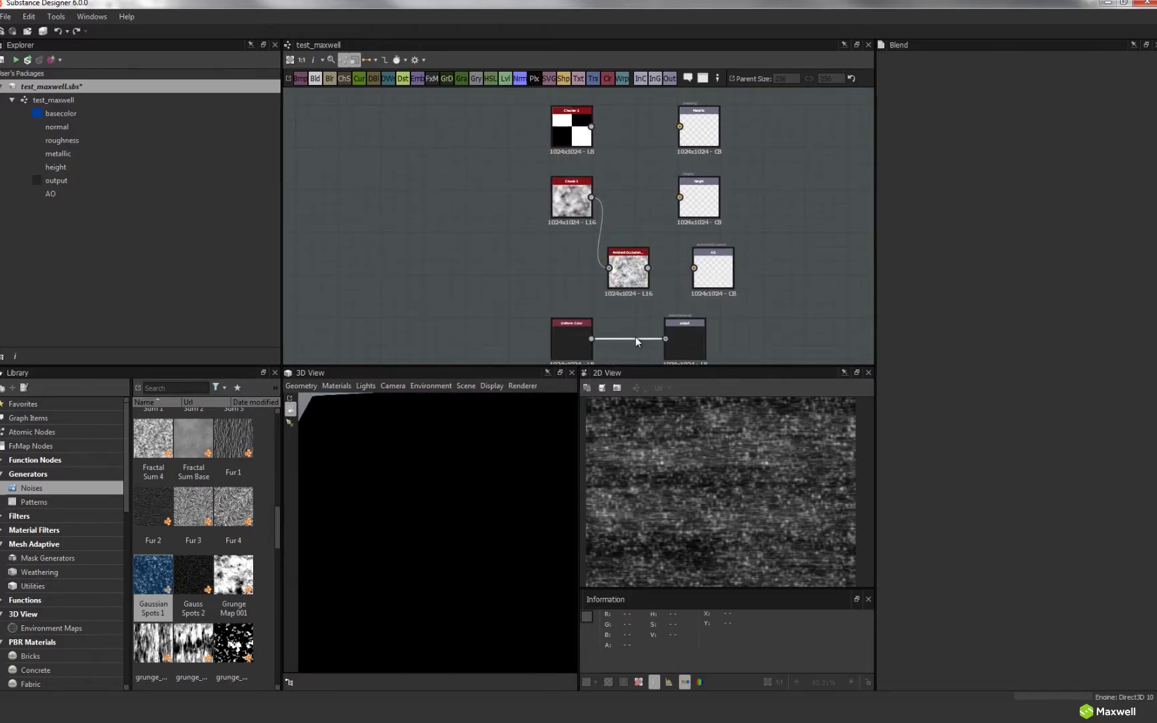
{"action": "key", "text": "Delete"}
Turn off the Ambient Occlusion channel of the default material in the 3D view
{"action": "left_click", "coordinate": [337, 385]}
{"action": "mouse_move", "coordinate": [355, 400]}
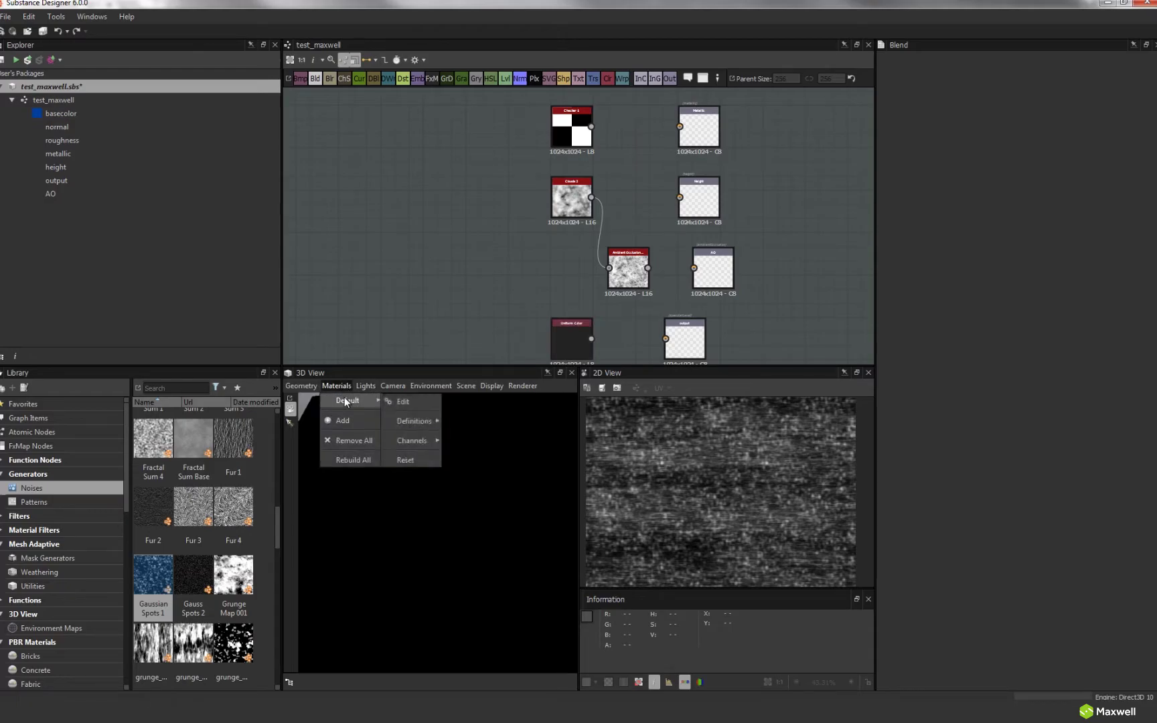
{"action": "mouse_move", "coordinate": [412, 441]}
{"action": "left_click", "coordinate": [469, 444]}
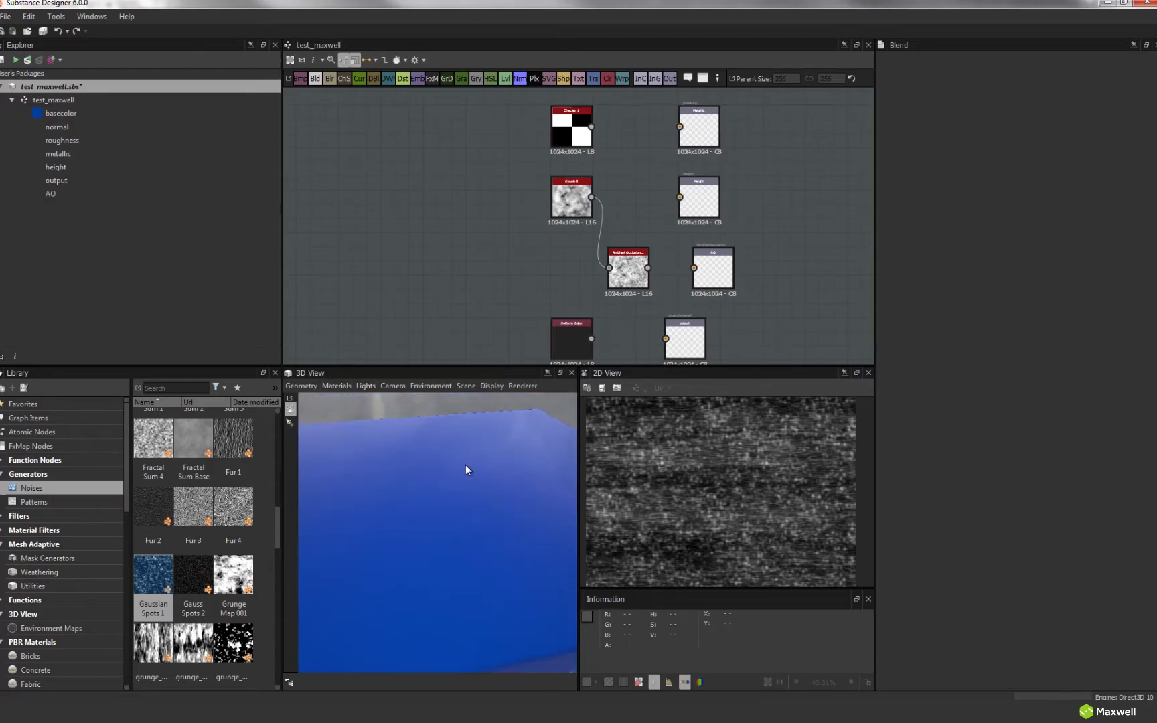
Try green and dark blue output colors on the Uniform Color node that feeds the base color output
{"action": "middle_click_drag", "start_coordinate": [631, 156], "coordinate": [590, 232]}
{"action": "scroll", "coordinate": [615, 138], "scroll_direction": "down", "scroll_amount": 1}
{"action": "middle_click_drag", "start_coordinate": [581, 135], "coordinate": [584, 196]}
{"action": "double_click", "coordinate": [635, 182]}
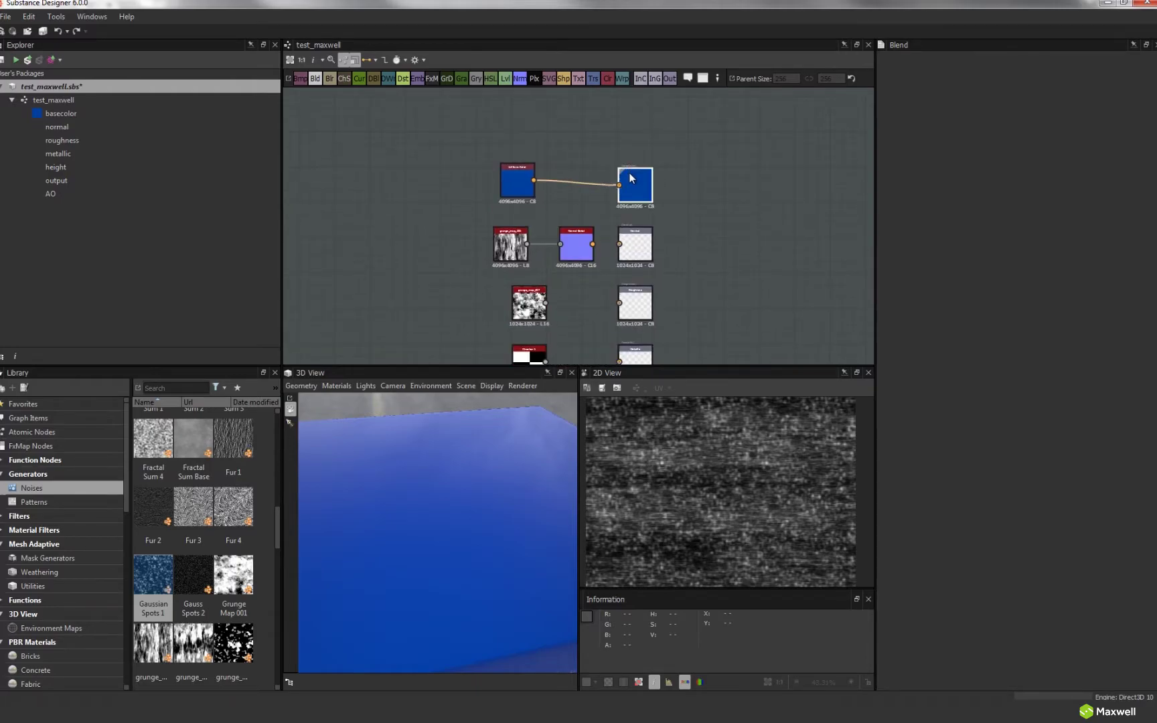
{"action": "mouse_move", "coordinate": [428, 490]}
{"action": "left_mouse_down"}
{"action": "mouse_move", "coordinate": [463, 475]}
{"action": "mouse_move", "coordinate": [450, 506]}
{"action": "mouse_move", "coordinate": [434, 476]}
{"action": "mouse_move", "coordinate": [495, 460]}
{"action": "mouse_move", "coordinate": [397, 470]}
{"action": "mouse_move", "coordinate": [359, 451]}
{"action": "mouse_move", "coordinate": [433, 491]}
{"action": "left_mouse_up"}
{"action": "scroll", "coordinate": [460, 483], "scroll_direction": "down", "scroll_amount": 3}
{"action": "left_click", "coordinate": [517, 179]}
{"action": "left_click", "coordinate": [1021, 307]}
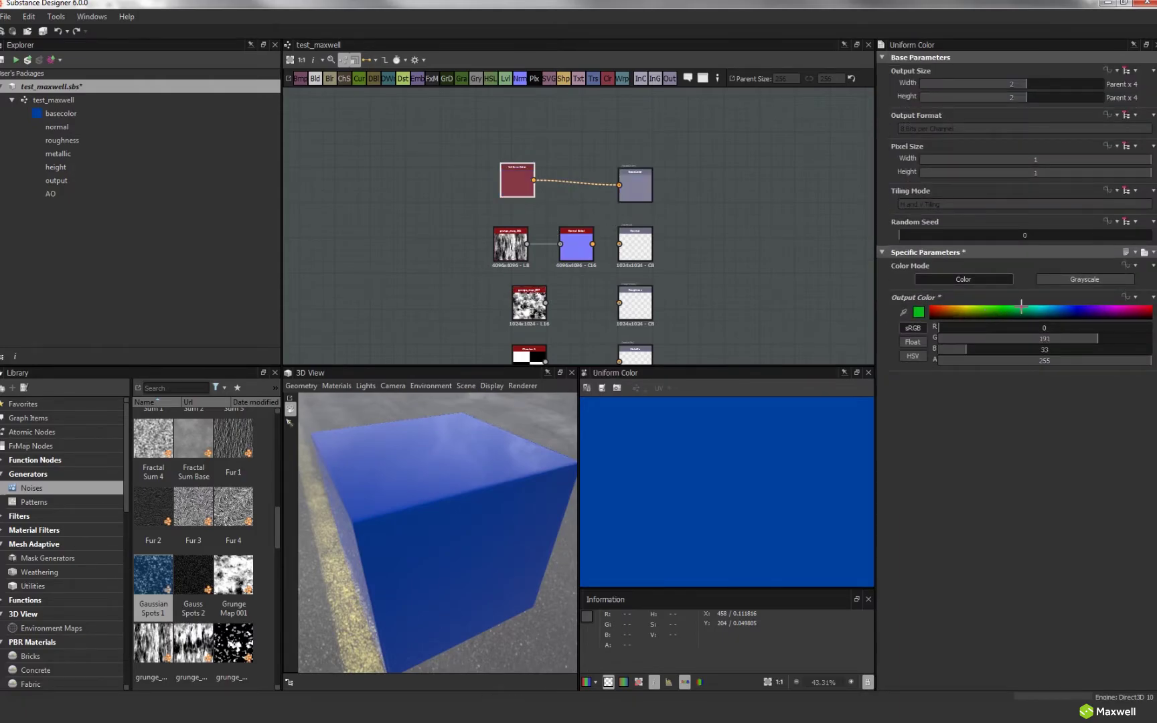
{"action": "left_click_drag", "start_coordinate": [1021, 306], "coordinate": [1102, 311]}
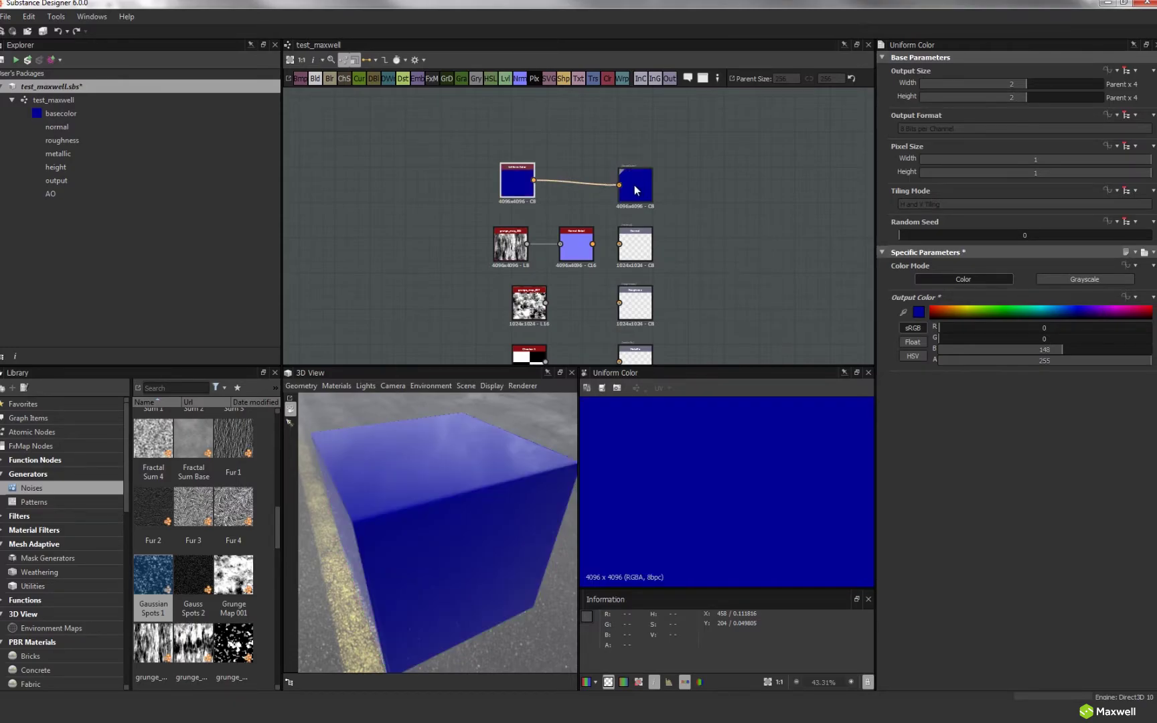
Undo the output color changes made to the Uniform Color node
{"action": "key", "text": "ctrl+z"}
{"action": "key", "text": "ctrl+z"}
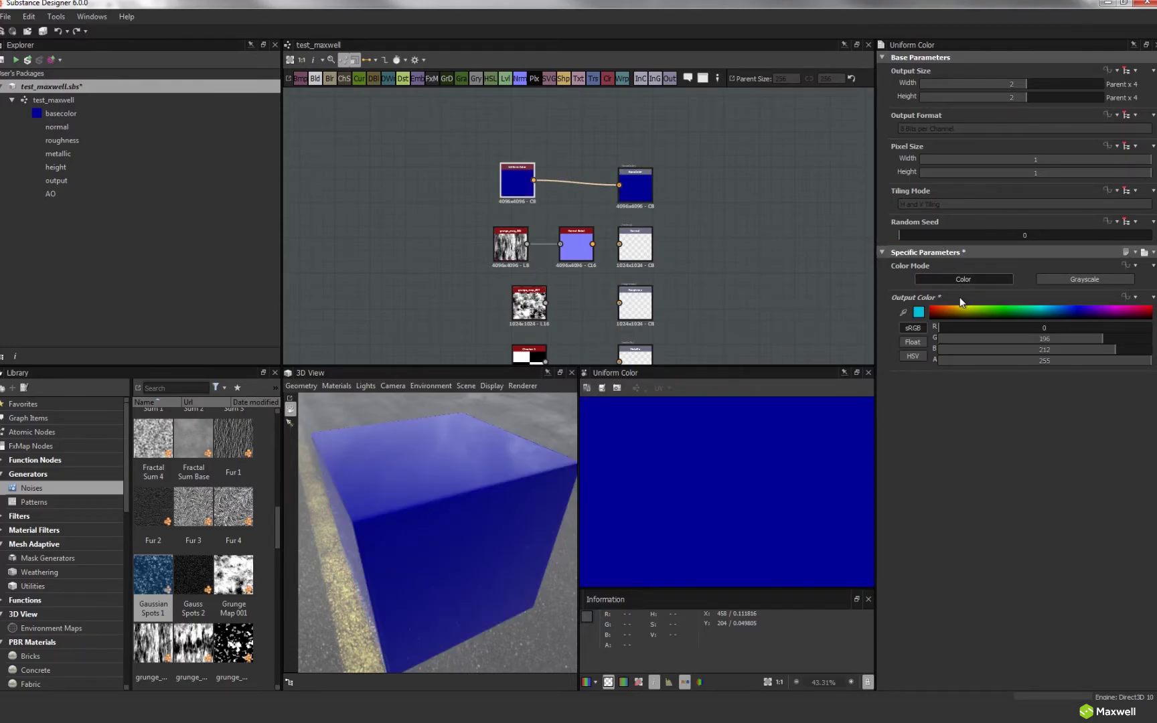
{"action": "key", "text": "ctrl+z"}
{"action": "key", "text": "ctrl+z"}
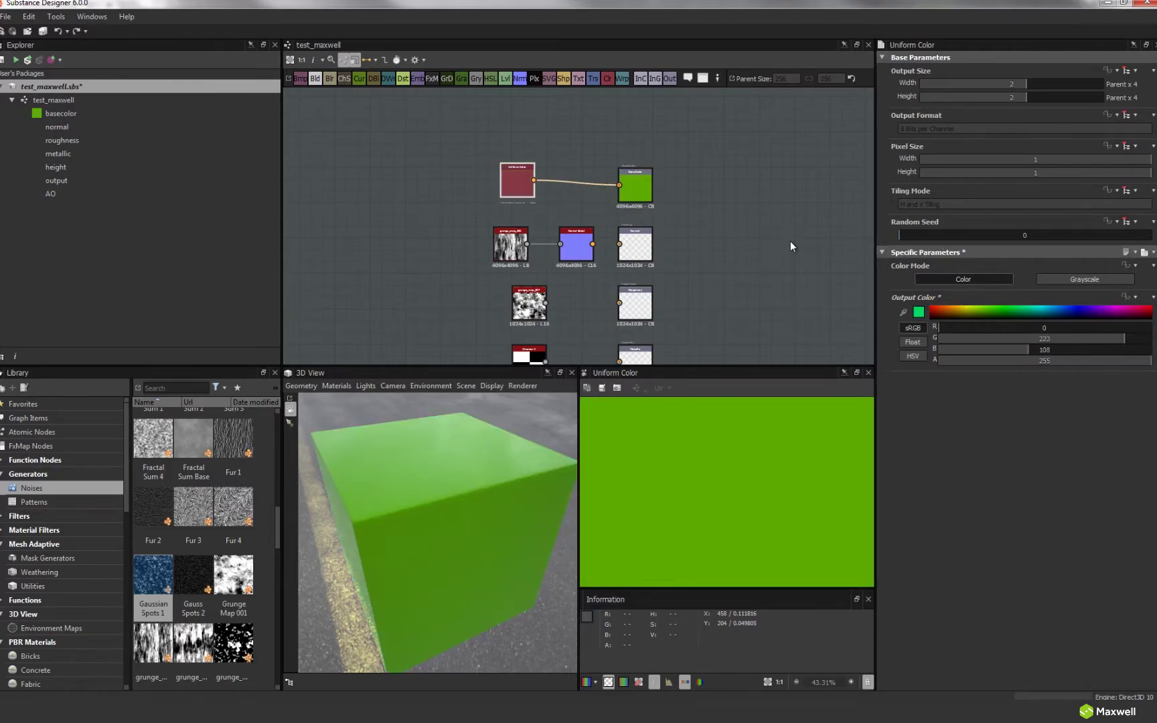
Preview grunge_map_002 and its Normal Sobel node, connect Normal Sobel to the Normal output, and inspect the relief on the cube
{"action": "double_click", "coordinate": [510, 245]}
{"action": "scroll", "coordinate": [708, 458], "scroll_direction": "down", "scroll_amount": 3}
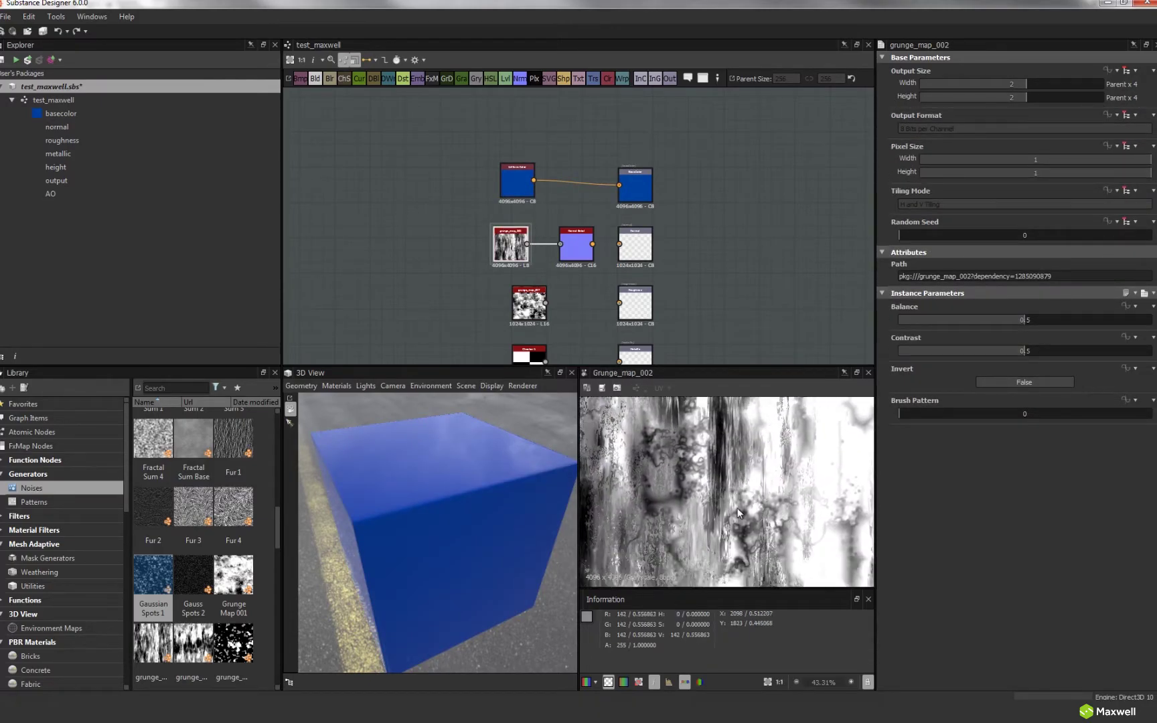
{"action": "scroll", "coordinate": [699, 477], "scroll_direction": "up", "scroll_amount": 2}
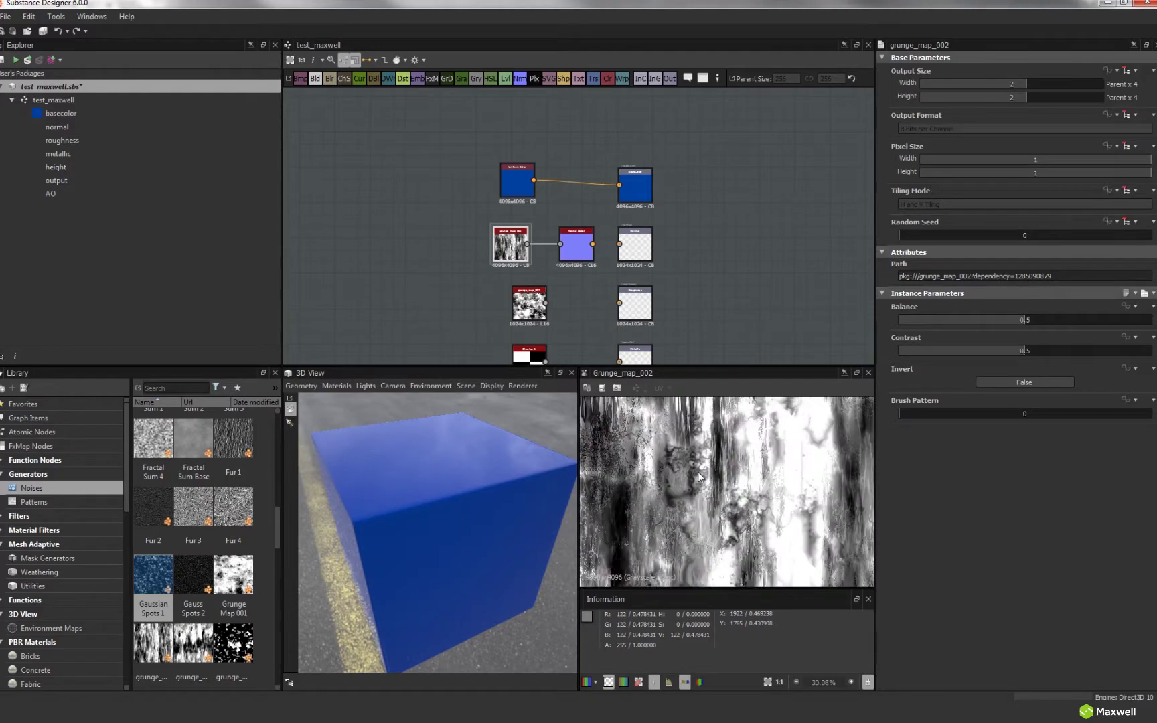
{"action": "double_click", "coordinate": [576, 245]}
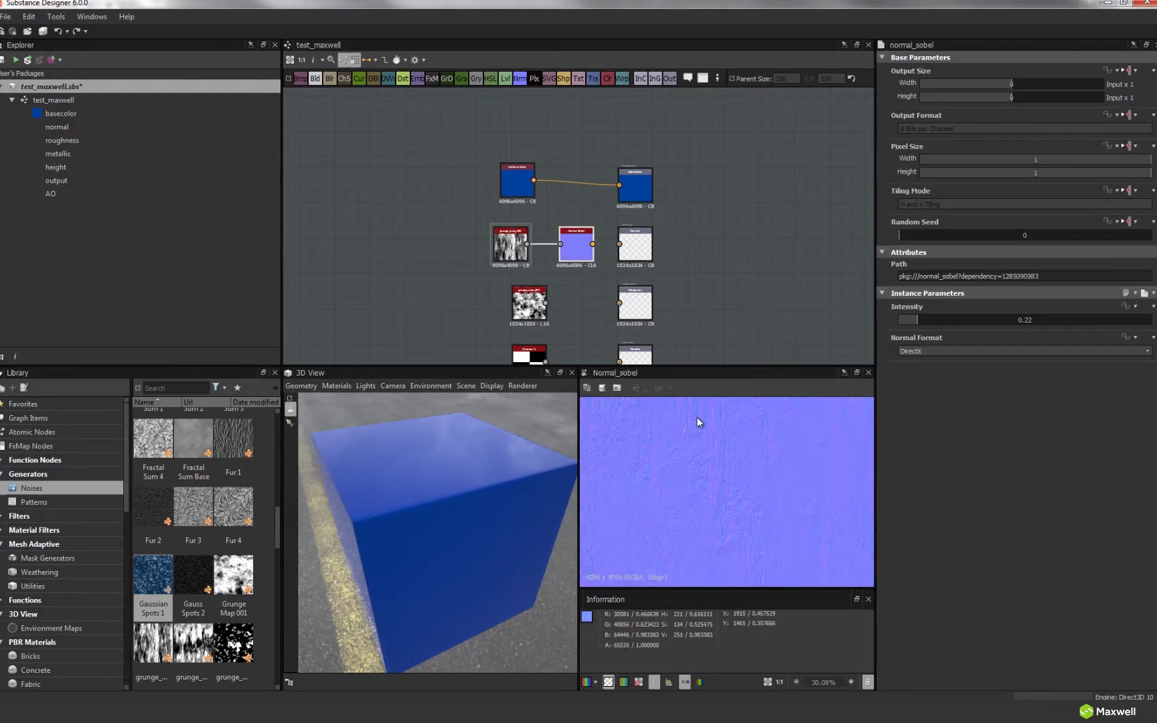
{"action": "left_click_drag", "start_coordinate": [592, 244], "coordinate": [631, 248]}
{"action": "left_click_drag", "start_coordinate": [439, 461], "coordinate": [408, 466]}
Try grunge_map_007 as the source of the Roughness output, inspect the reflections on the cube, and delete the link
{"action": "middle_click_drag", "start_coordinate": [578, 314], "coordinate": [562, 267]}
{"action": "double_click", "coordinate": [514, 256]}
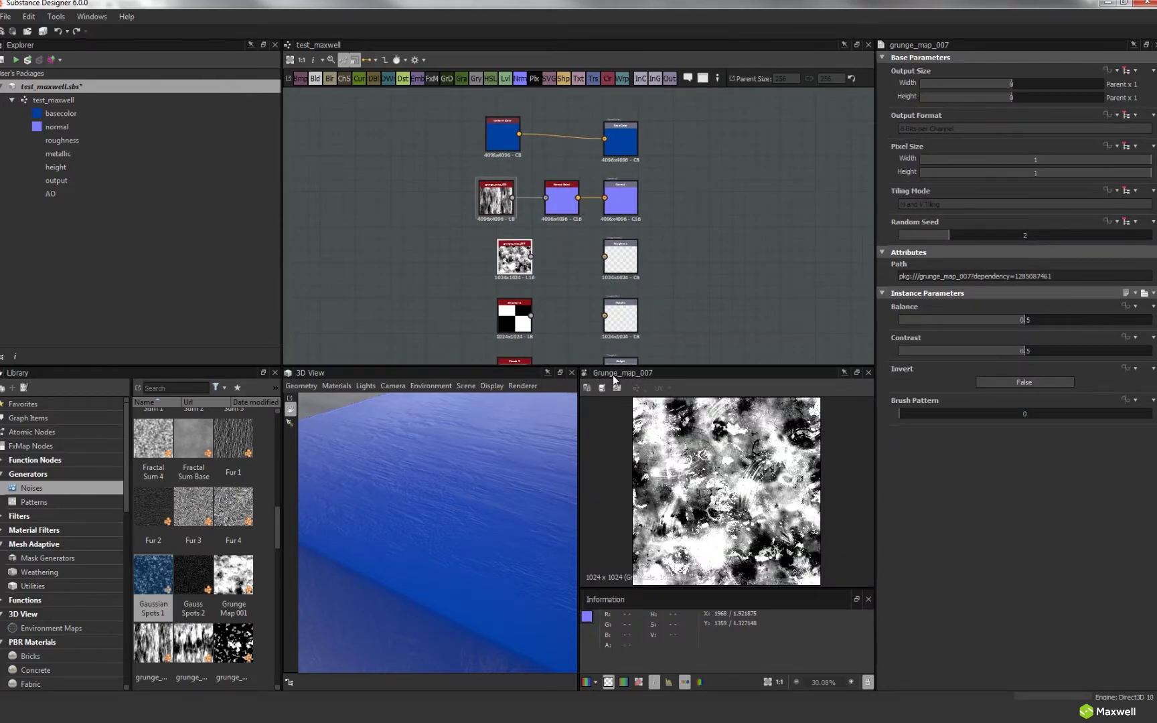
{"action": "left_click_drag", "start_coordinate": [531, 256], "coordinate": [616, 264]}
{"action": "left_click_drag", "start_coordinate": [506, 517], "coordinate": [429, 486]}
{"action": "left_click", "coordinate": [558, 256]}
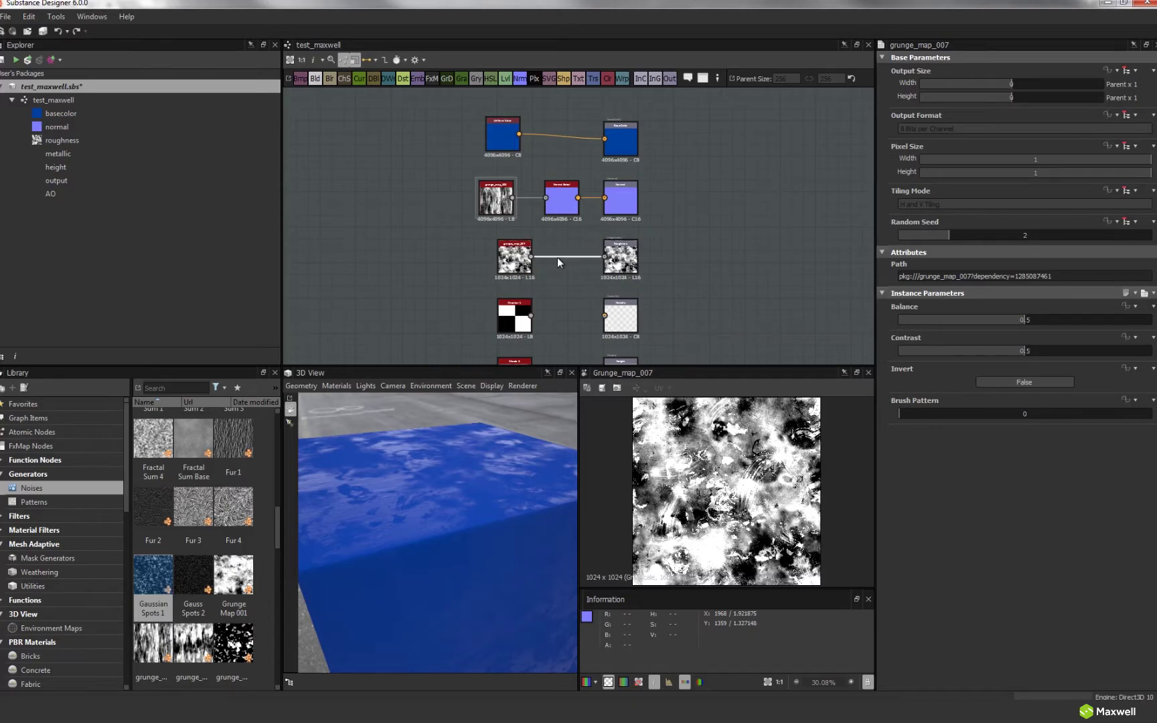
{"action": "key", "text": "Delete"}
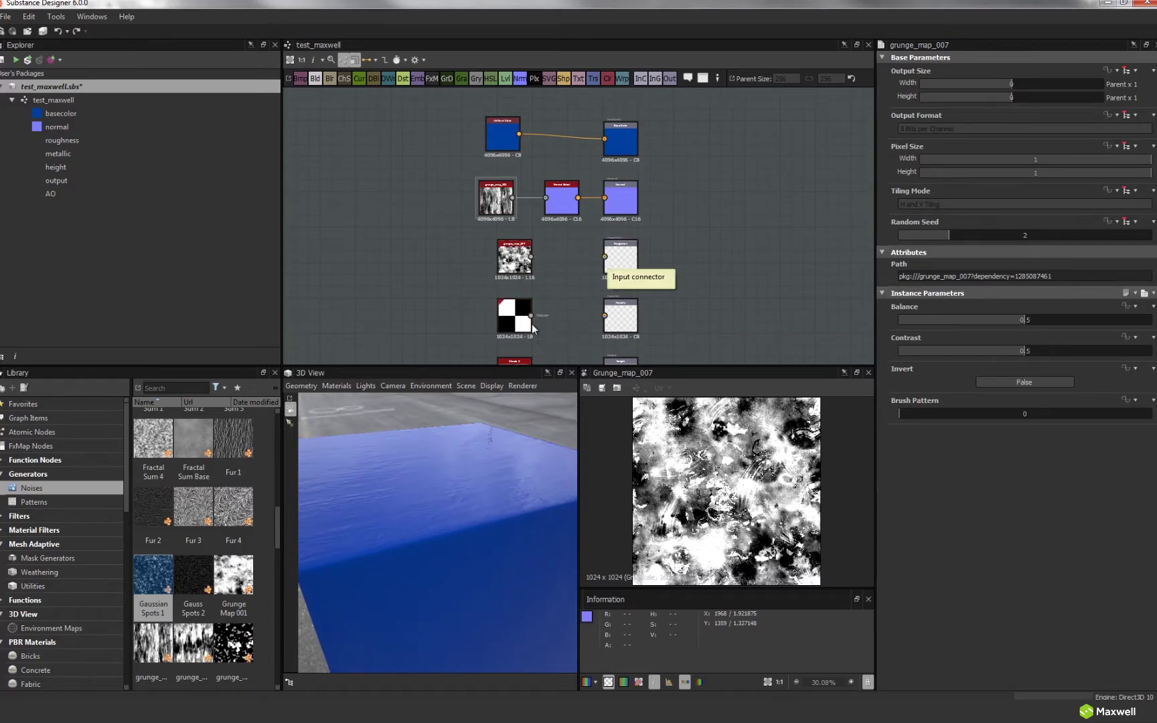
Connect Checker 1 to the Metallic output and inspect the metallic and non-metallic squares on the cube
{"action": "double_click", "coordinate": [517, 321]}
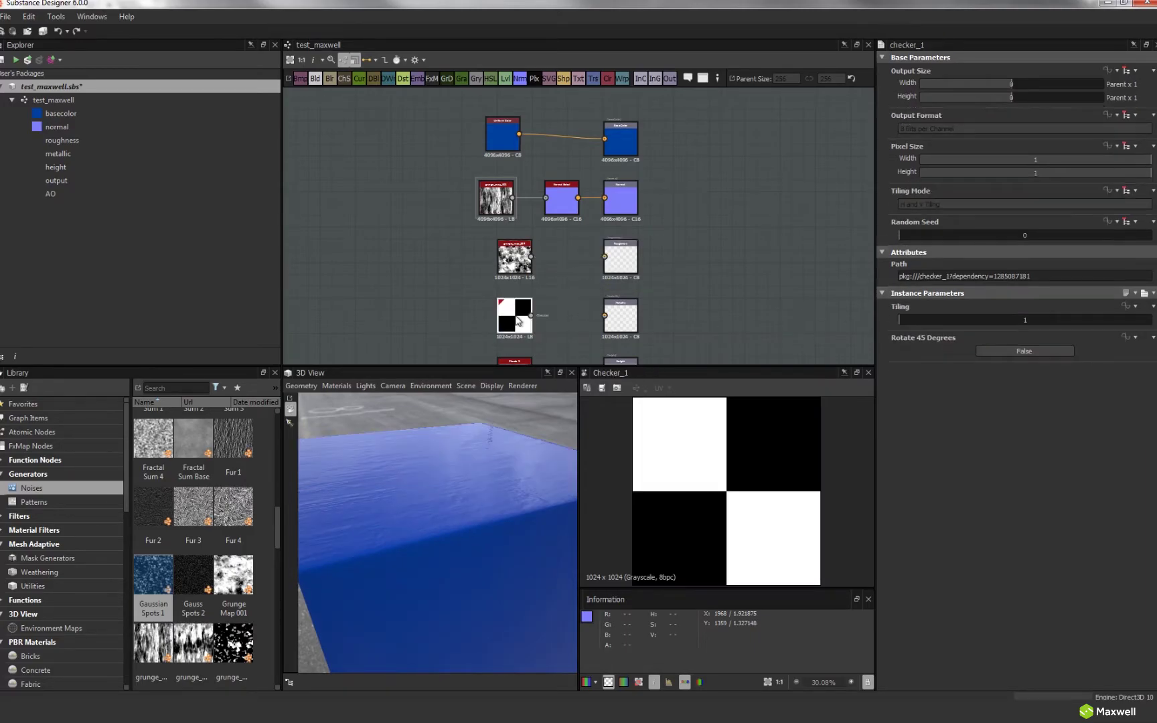
{"action": "left_click", "coordinate": [617, 321]}
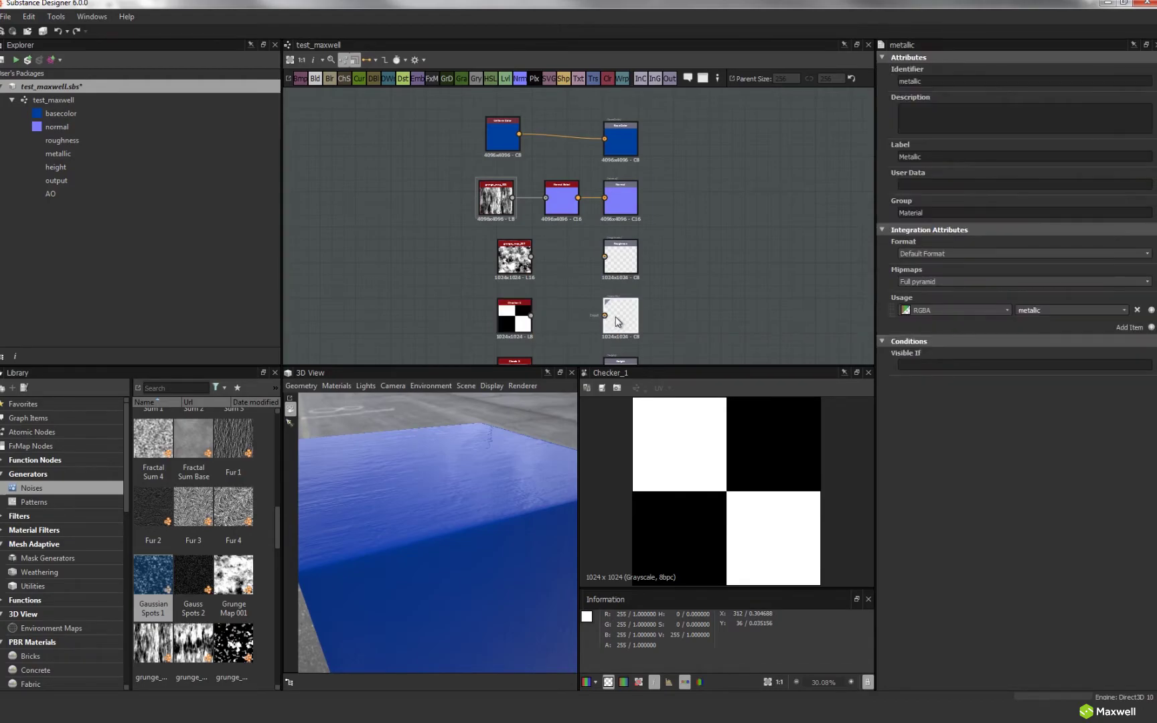
{"action": "scroll", "coordinate": [618, 321], "scroll_direction": "up", "scroll_amount": 5}
{"action": "middle_click_drag", "start_coordinate": [617, 321], "coordinate": [746, 238]}
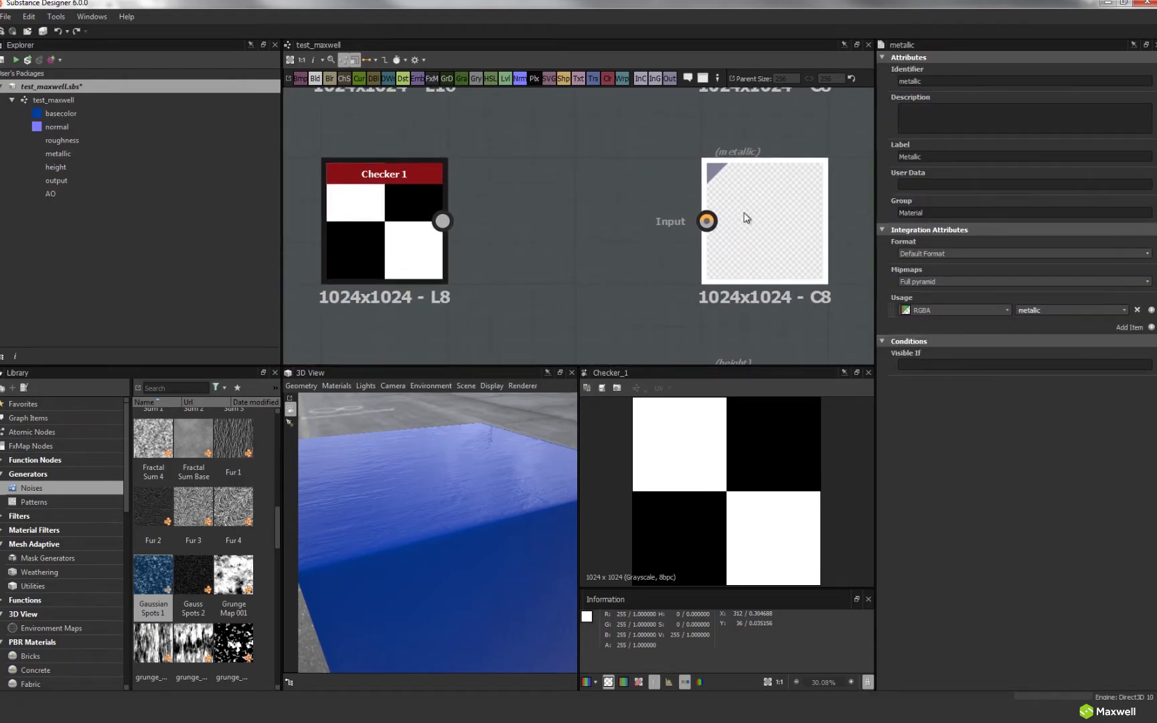
{"action": "left_click_drag", "start_coordinate": [442, 221], "coordinate": [729, 233]}
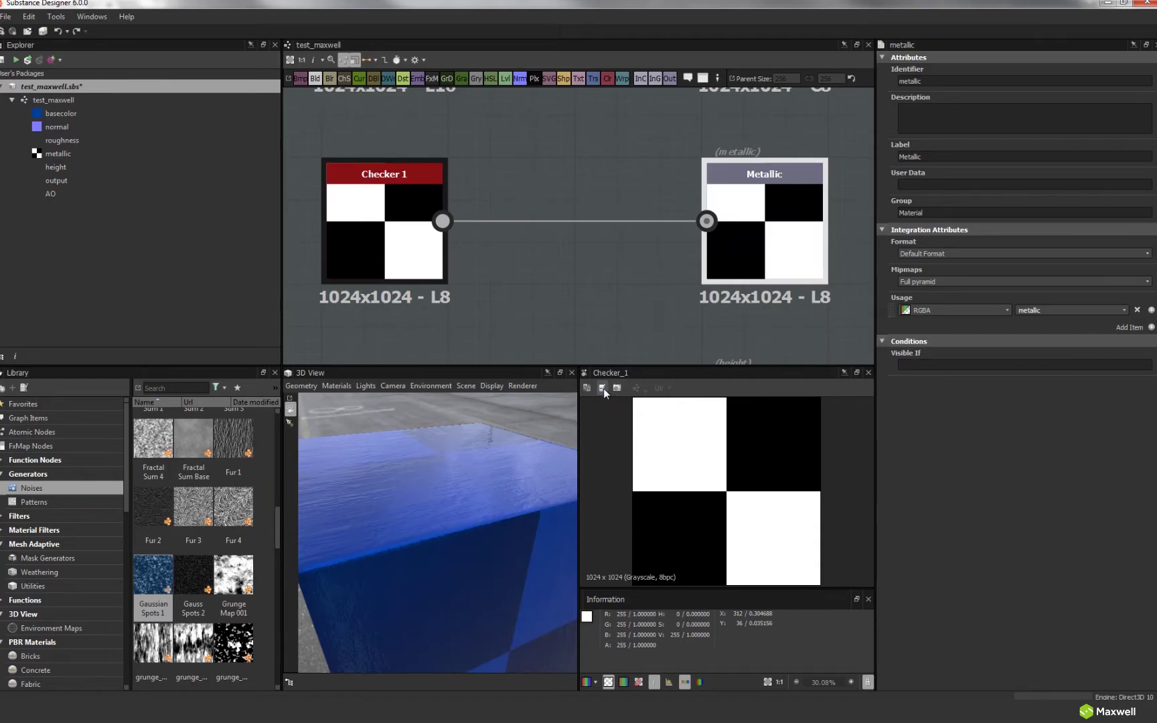
{"action": "mouse_move", "coordinate": [487, 468]}
{"action": "left_mouse_down"}
{"action": "mouse_move", "coordinate": [416, 490]}
{"action": "mouse_move", "coordinate": [471, 429]}
{"action": "mouse_move", "coordinate": [367, 492]}
{"action": "mouse_move", "coordinate": [503, 488]}
{"action": "mouse_move", "coordinate": [498, 538]}
{"action": "mouse_move", "coordinate": [518, 566]}
{"action": "mouse_move", "coordinate": [555, 568]}
{"action": "mouse_move", "coordinate": [462, 569]}
{"action": "mouse_move", "coordinate": [463, 506]}
{"action": "mouse_move", "coordinate": [494, 486]}
{"action": "mouse_move", "coordinate": [460, 482]}
{"action": "mouse_move", "coordinate": [492, 483]}
{"action": "left_mouse_up"}
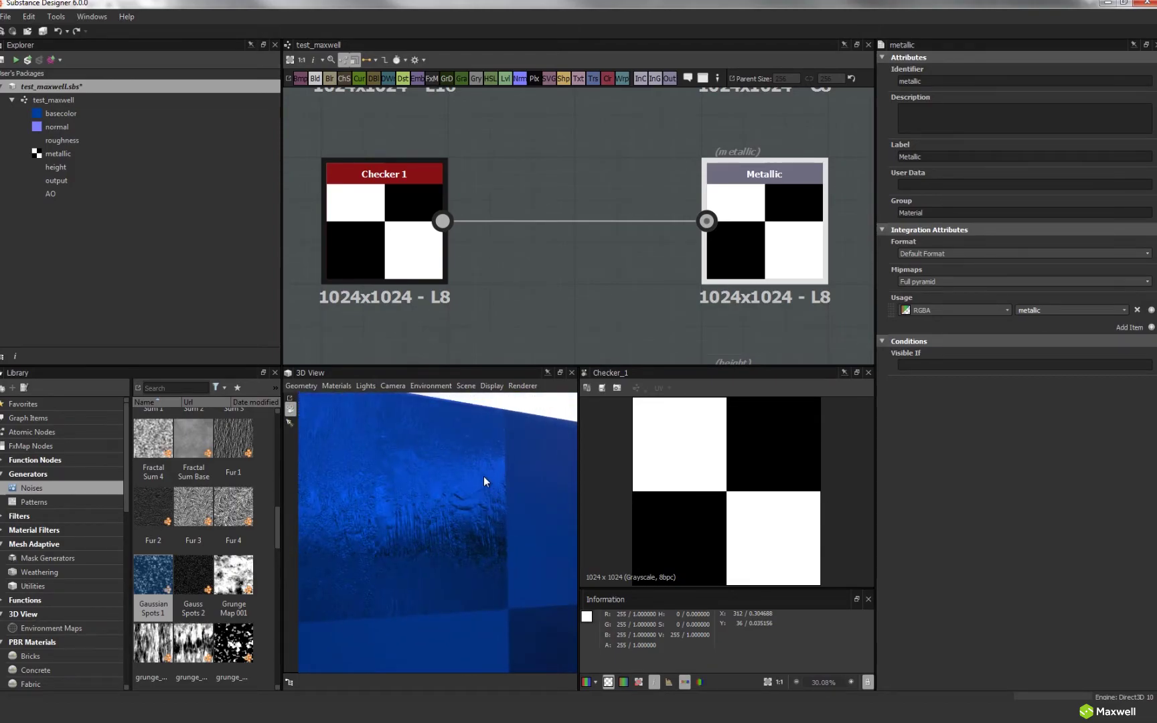
Connect grunge_map_007 to the Roughness output and inspect the cube's reflections together with the metallic pattern
{"action": "scroll", "coordinate": [515, 268], "scroll_direction": "down", "scroll_amount": 5}
{"action": "left_click_drag", "start_coordinate": [478, 135], "coordinate": [605, 135]}
{"action": "left_click_drag", "start_coordinate": [516, 469], "coordinate": [495, 500]}
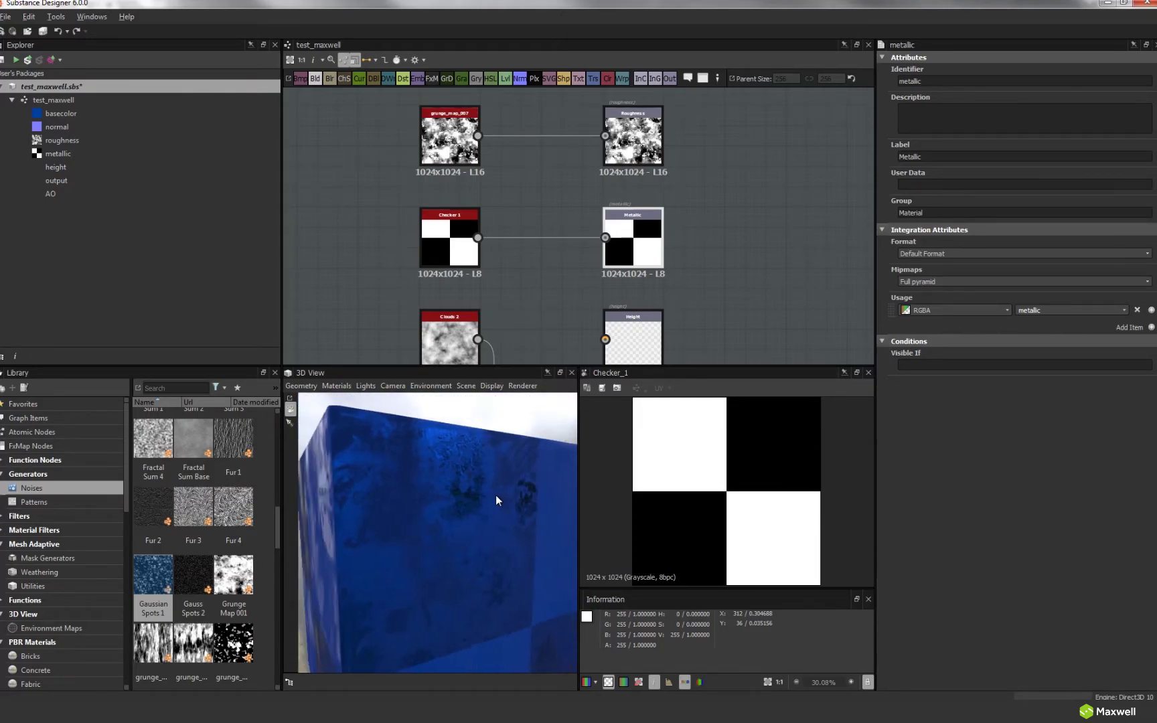
Connect Clouds 2 to the Height output and inspect the displaced surface of the cube
{"action": "middle_click_drag", "start_coordinate": [534, 256], "coordinate": [502, 176]}
{"action": "left_click_drag", "start_coordinate": [443, 226], "coordinate": [570, 225]}
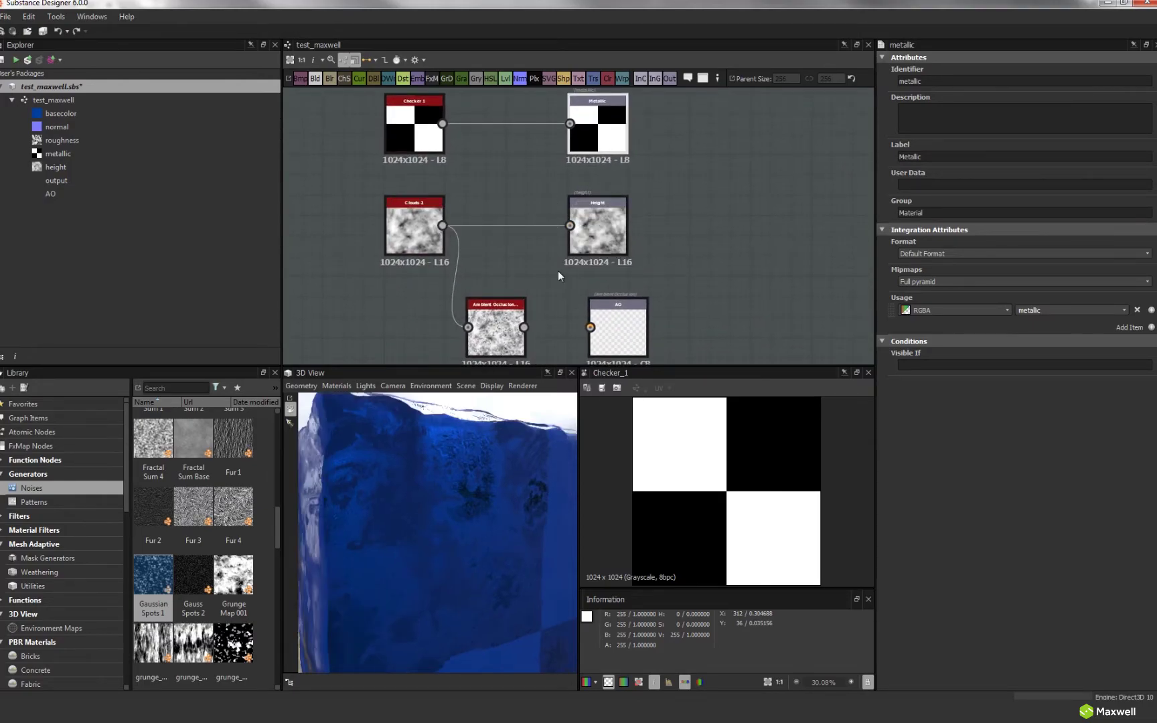
{"action": "left_click_drag", "start_coordinate": [469, 436], "coordinate": [489, 491]}
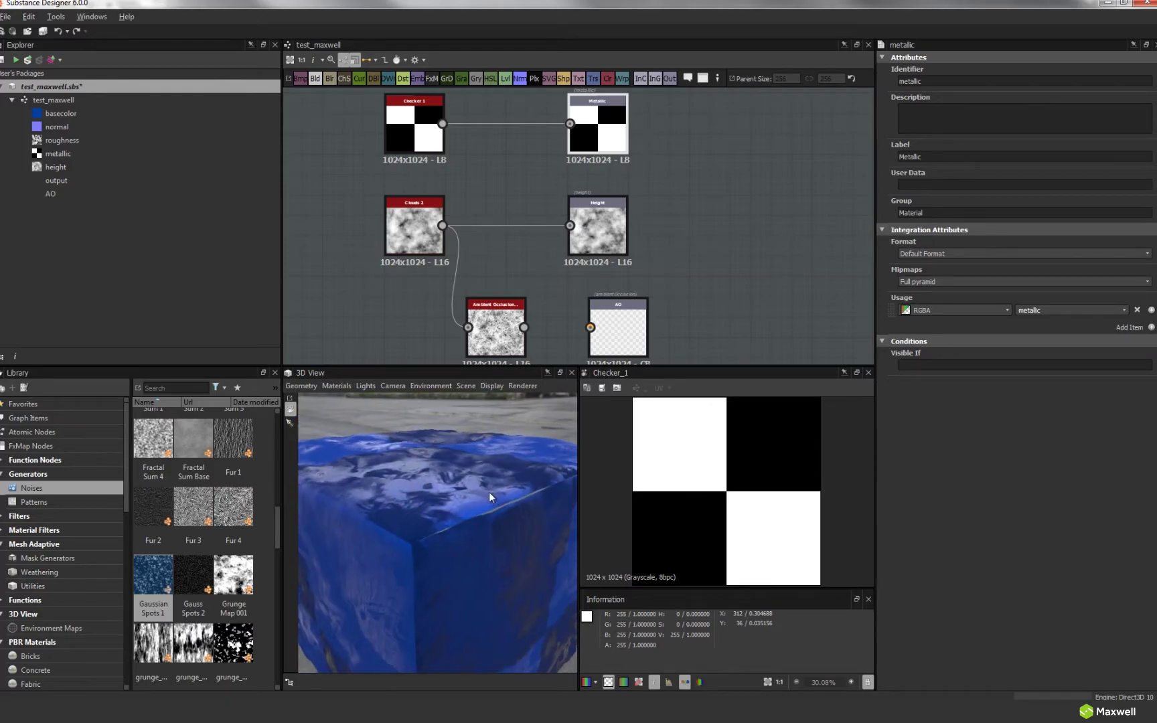
Connect the Ambient Occlusion node to the AO output and enable the default material's Ambient Occlusion channel in the 3D view
{"action": "left_click_drag", "start_coordinate": [524, 328], "coordinate": [589, 327]}
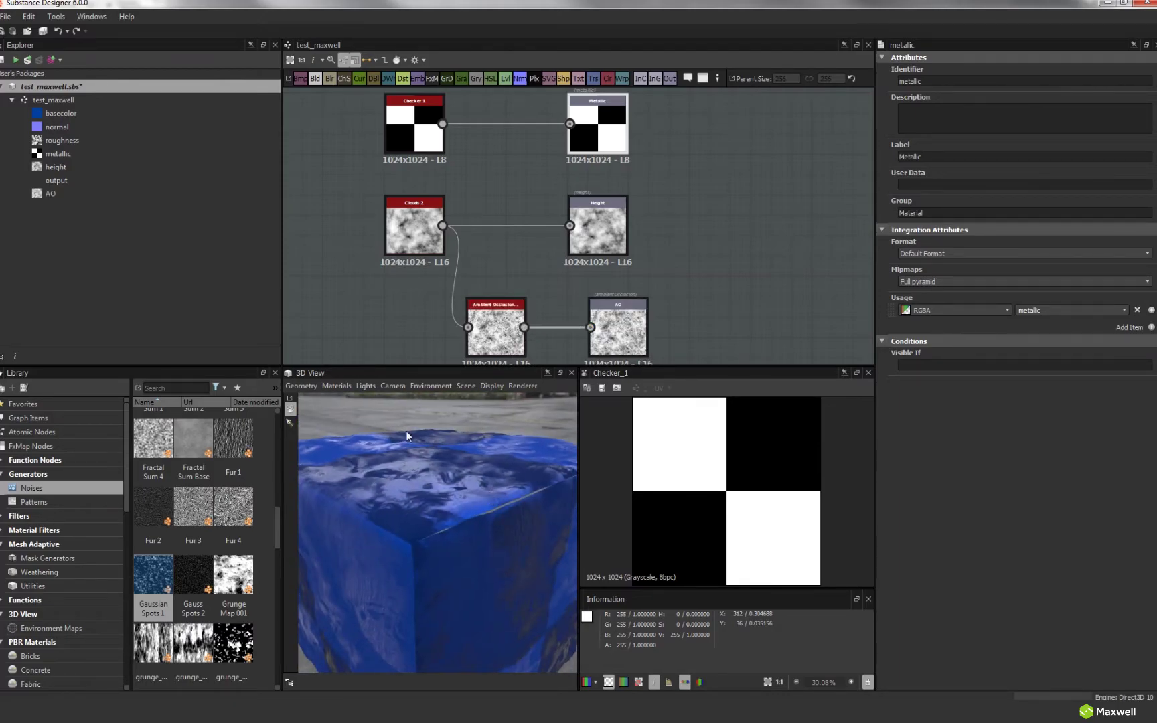
{"action": "left_click", "coordinate": [336, 388]}
{"action": "mouse_move", "coordinate": [350, 401]}
{"action": "mouse_move", "coordinate": [416, 438]}
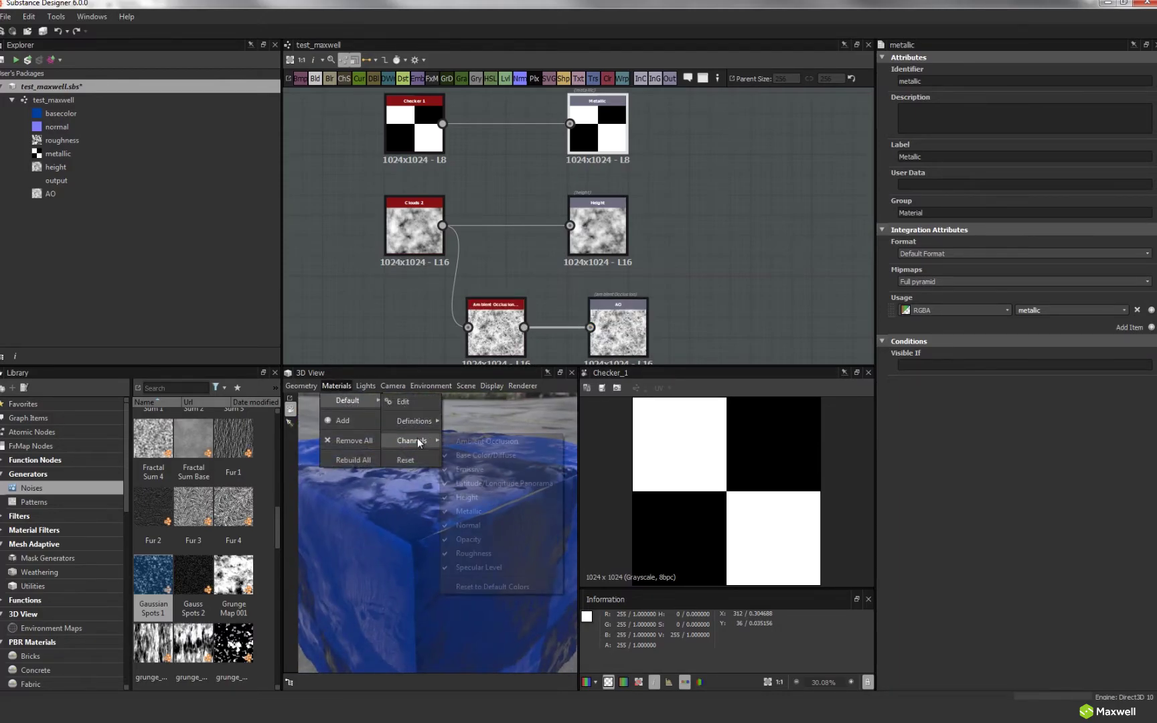
{"action": "left_click", "coordinate": [467, 436]}
{"action": "left_click_drag", "start_coordinate": [440, 425], "coordinate": [556, 515]}
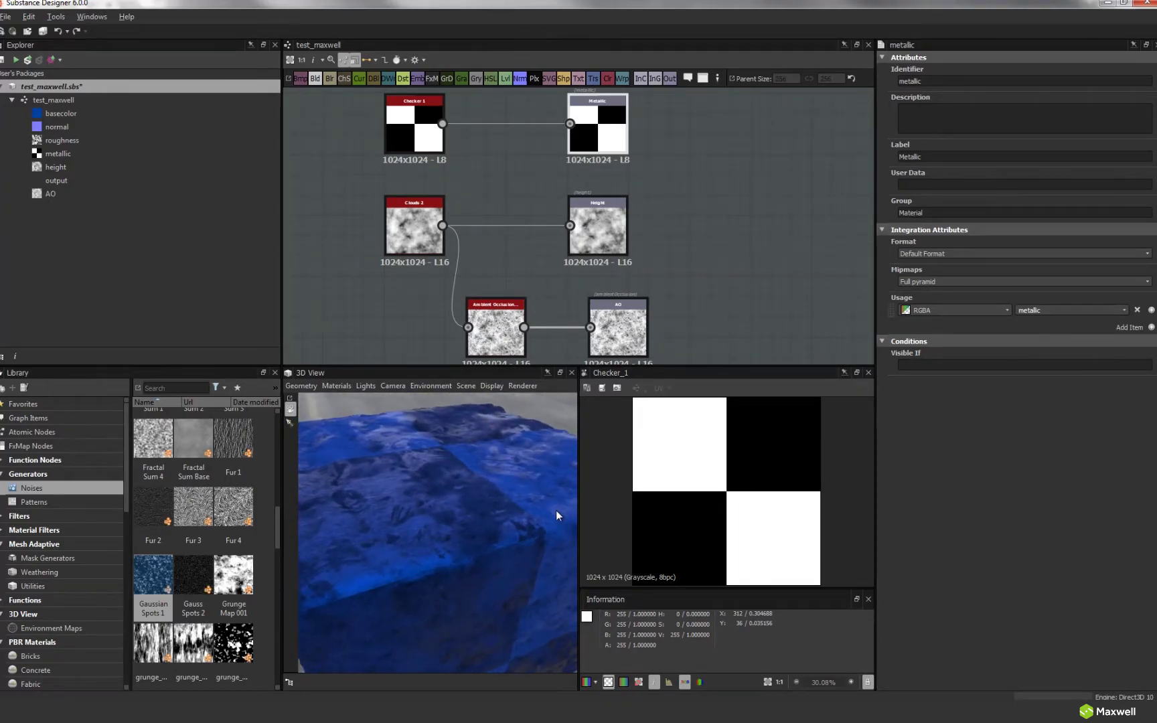
Select Tesselation under the physically_metallic_roughness definition of the 3D view's default material
{"action": "left_click", "coordinate": [335, 386]}
{"action": "mouse_move", "coordinate": [340, 398]}
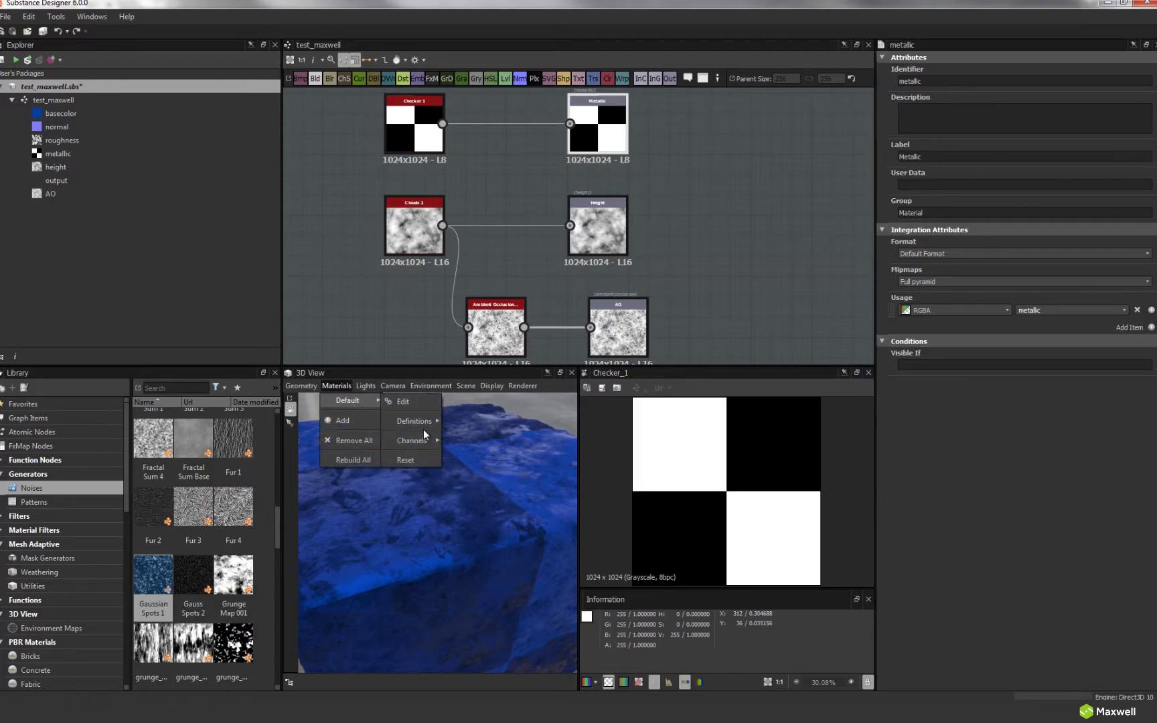
{"action": "mouse_move", "coordinate": [423, 424]}
{"action": "mouse_move", "coordinate": [542, 469]}
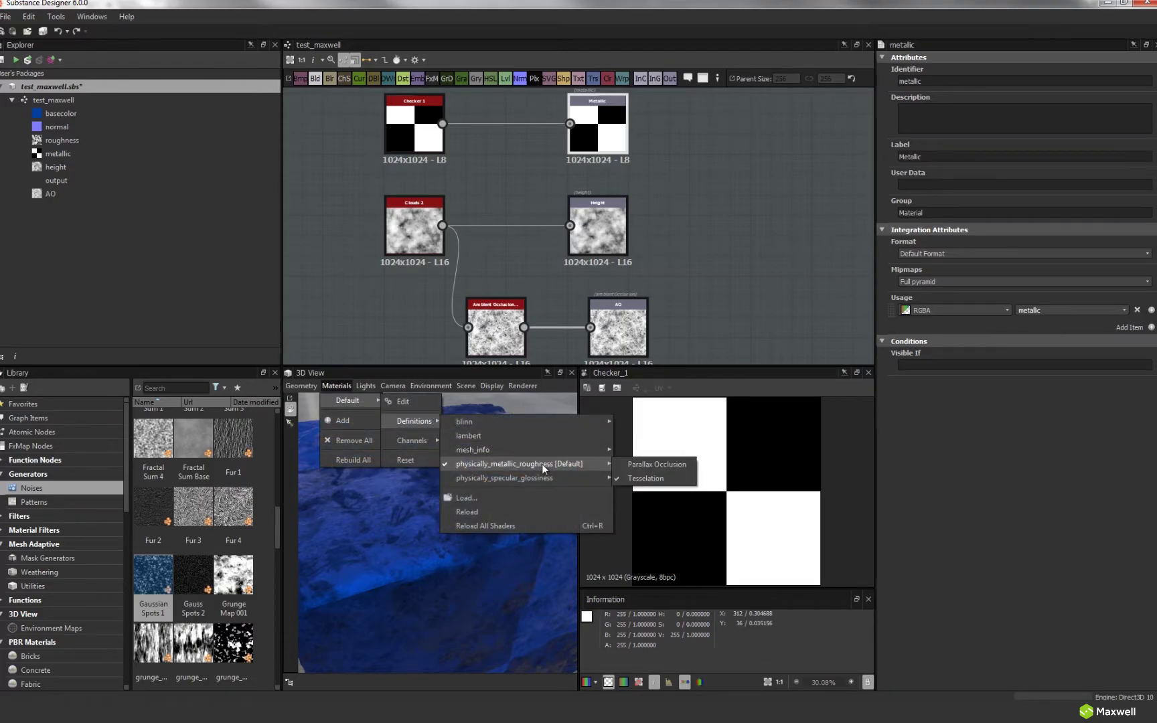
{"action": "left_click", "coordinate": [646, 478]}
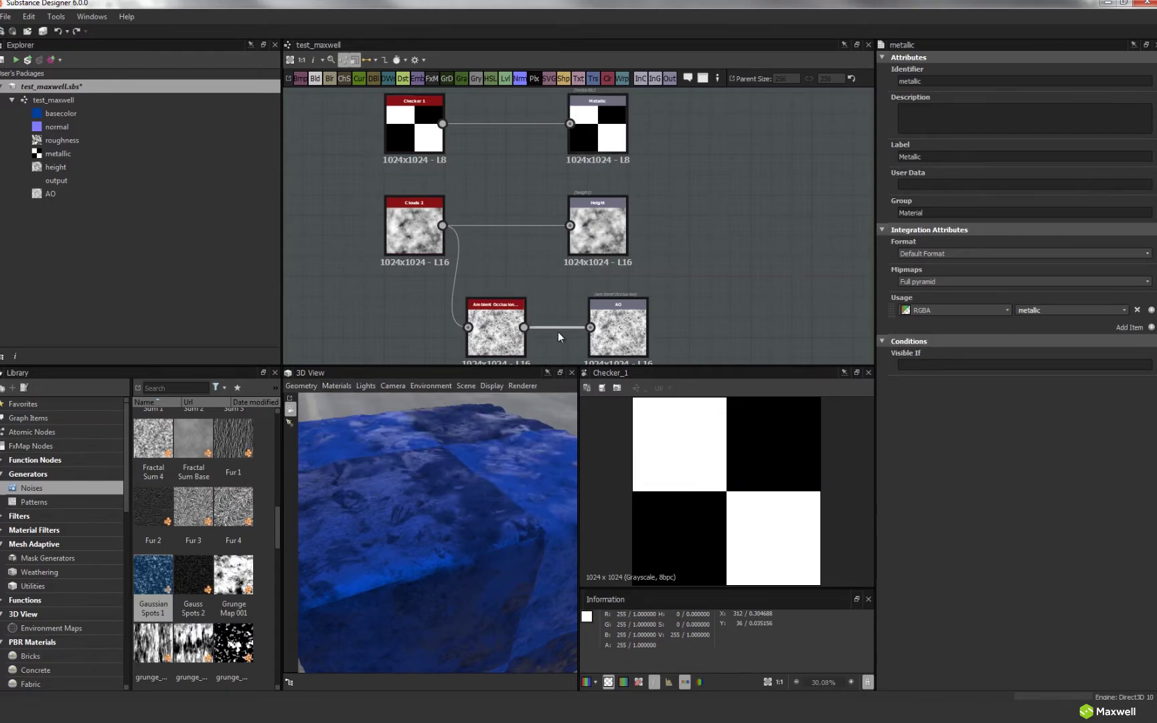
Add an extra Output node beside the AO output, give it a usage entry, and open the list of usage types
{"action": "middle_click_drag", "start_coordinate": [558, 331], "coordinate": [507, 292]}
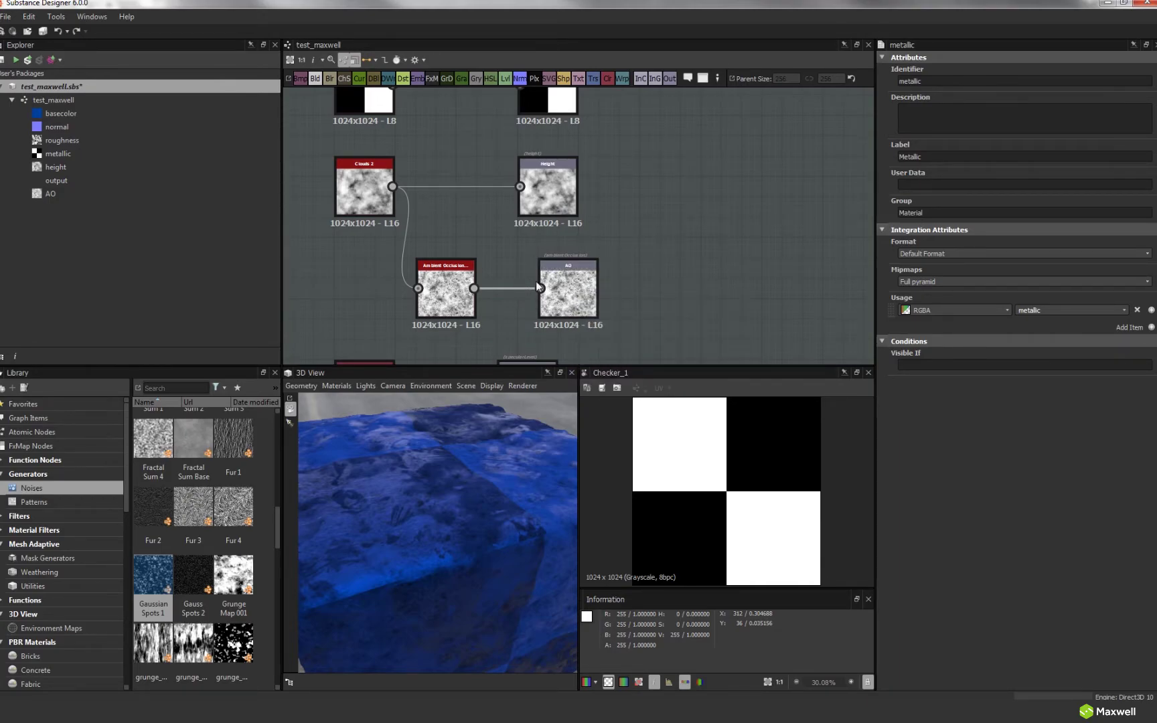
{"action": "left_click", "coordinate": [669, 79]}
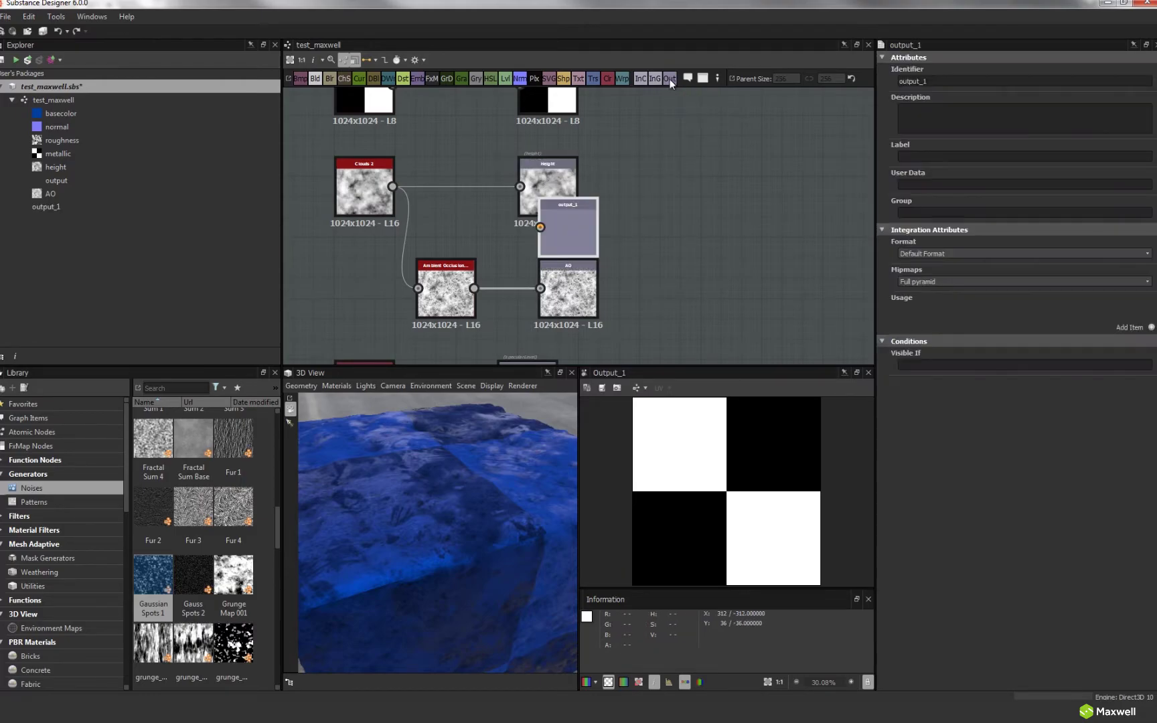
{"action": "left_click_drag", "start_coordinate": [573, 227], "coordinate": [714, 264]}
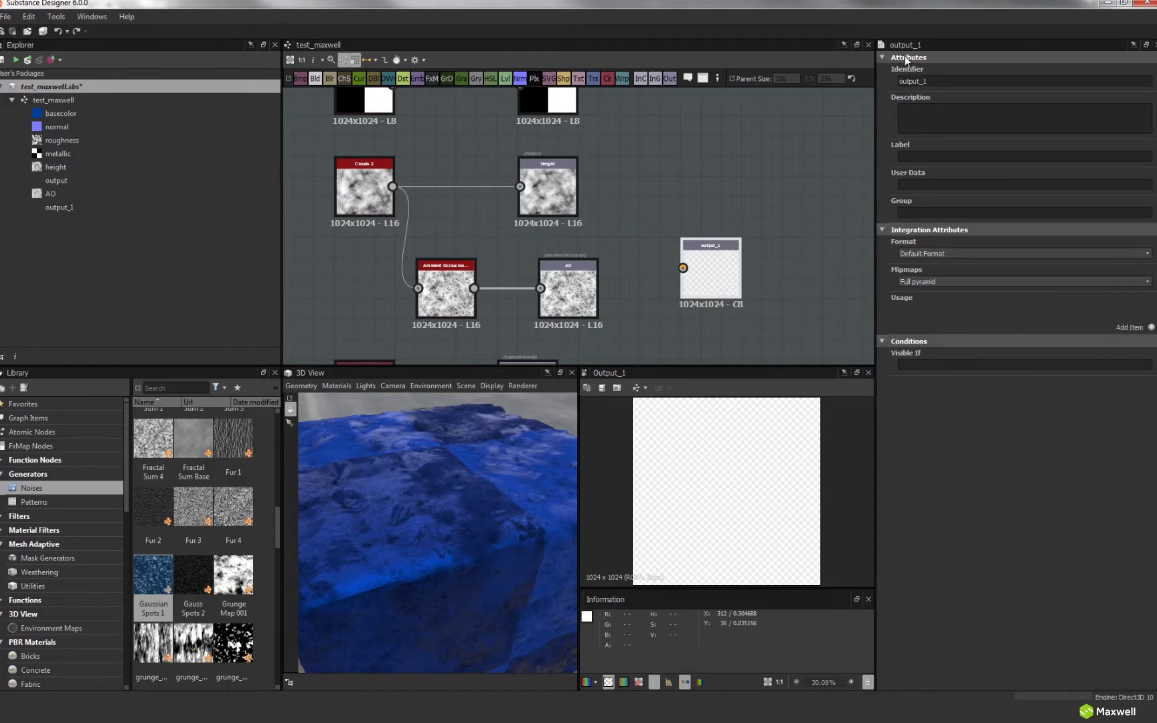
{"action": "left_click", "coordinate": [1151, 328]}
{"action": "left_click", "coordinate": [1124, 311]}
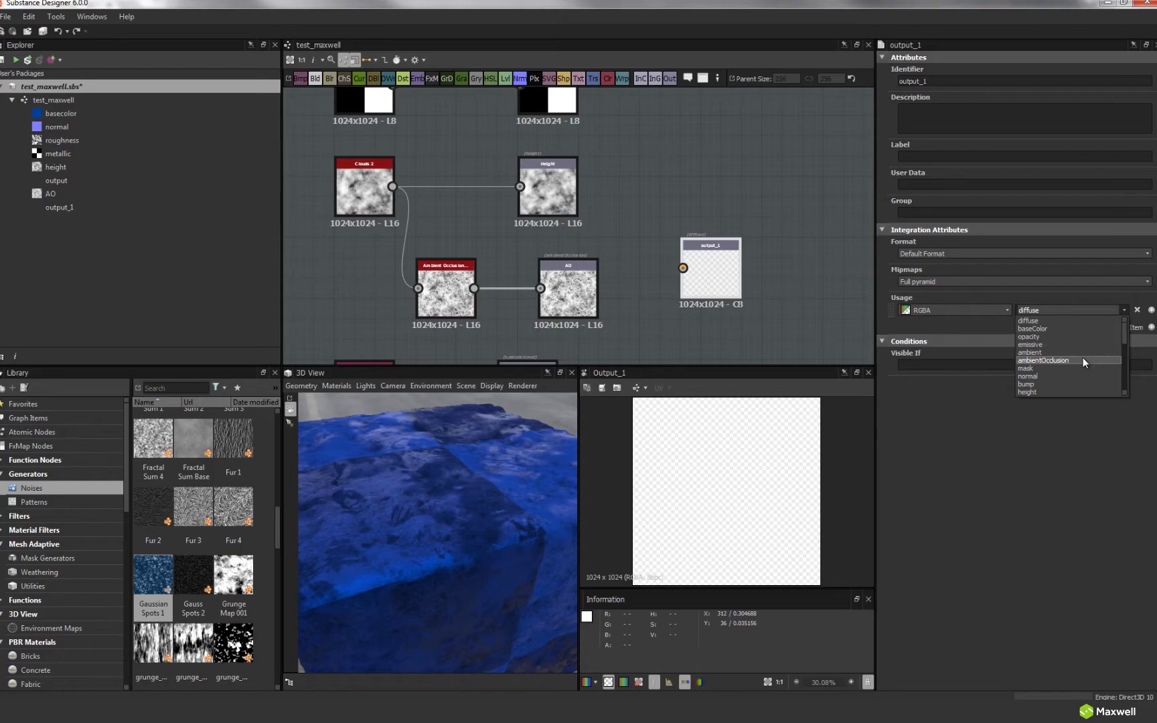
Delete the extra Output node and the link between the Ambient Occlusion node and the AO output
{"action": "left_click", "coordinate": [708, 268]}
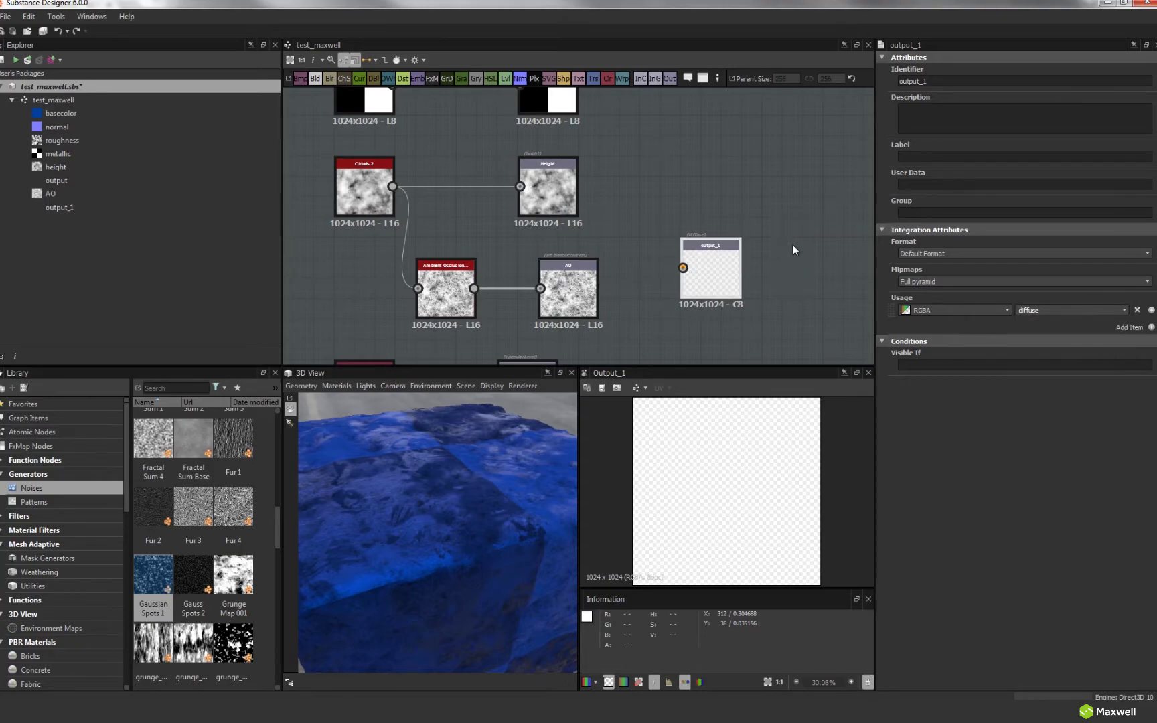
{"action": "key", "text": "Delete"}
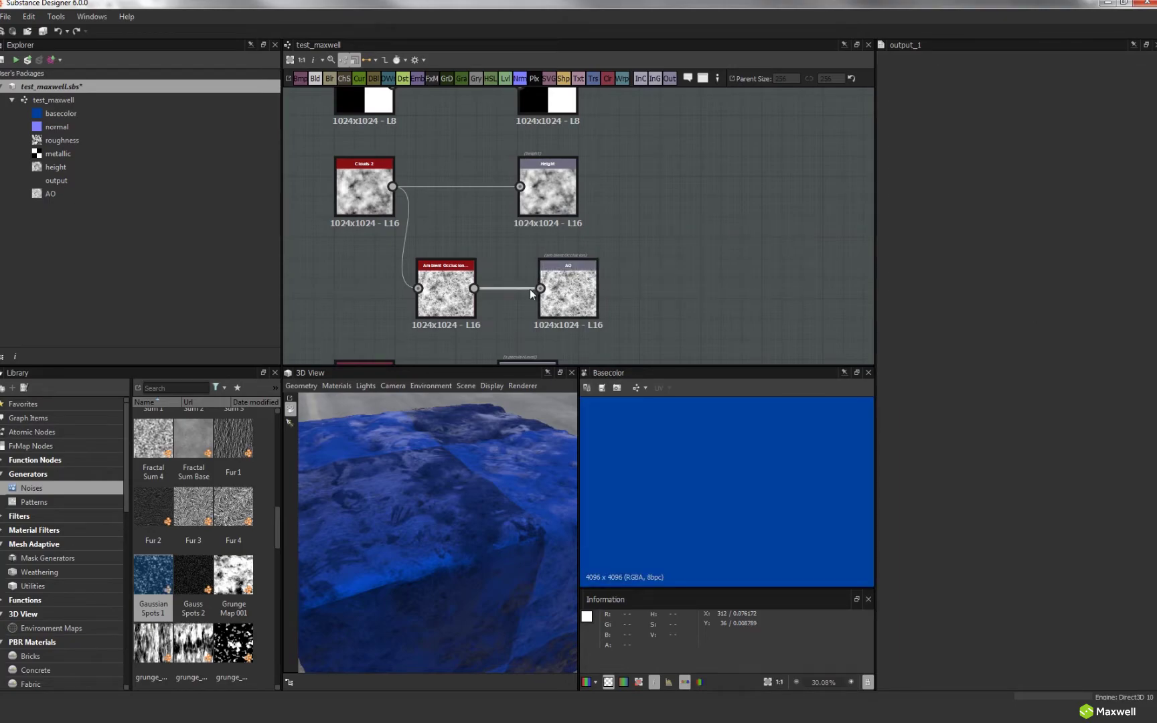
{"action": "key", "text": "Delete"}
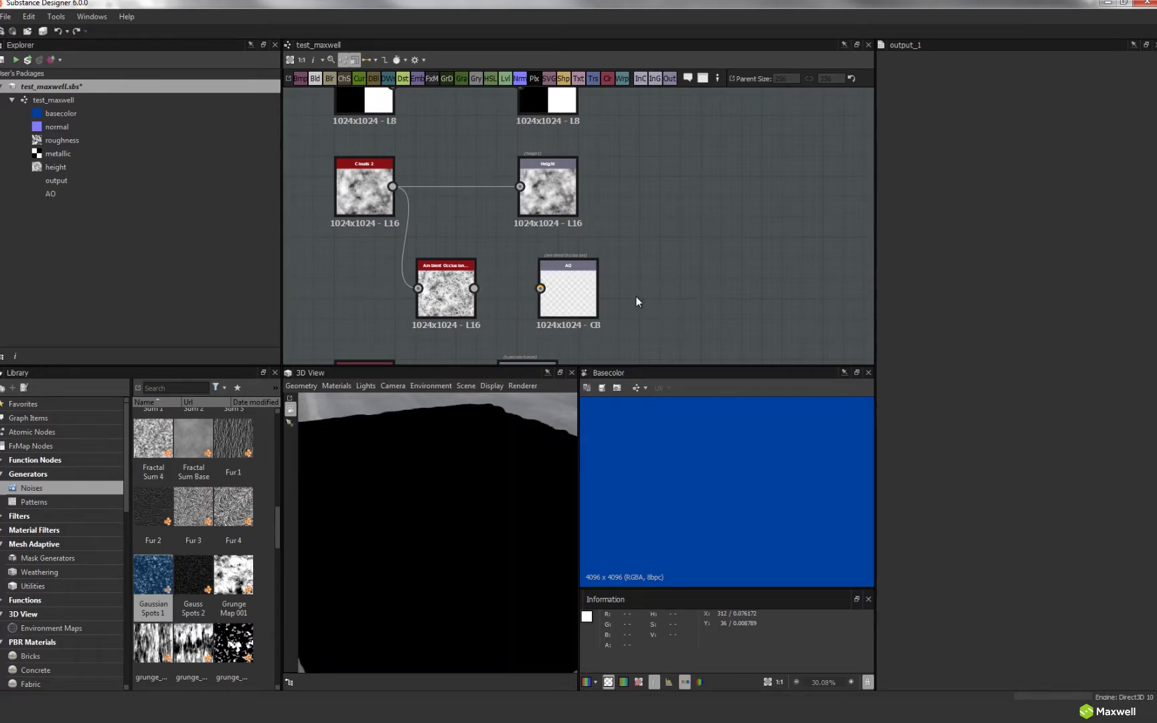
Reconnect the Ambient Occlusion node to the AO output and compare the 3D view with the default material's Ambient Occlusion channel off and on
{"action": "left_click_drag", "start_coordinate": [541, 288], "coordinate": [474, 288]}
{"action": "left_click", "coordinate": [335, 386]}
{"action": "mouse_move", "coordinate": [344, 403]}
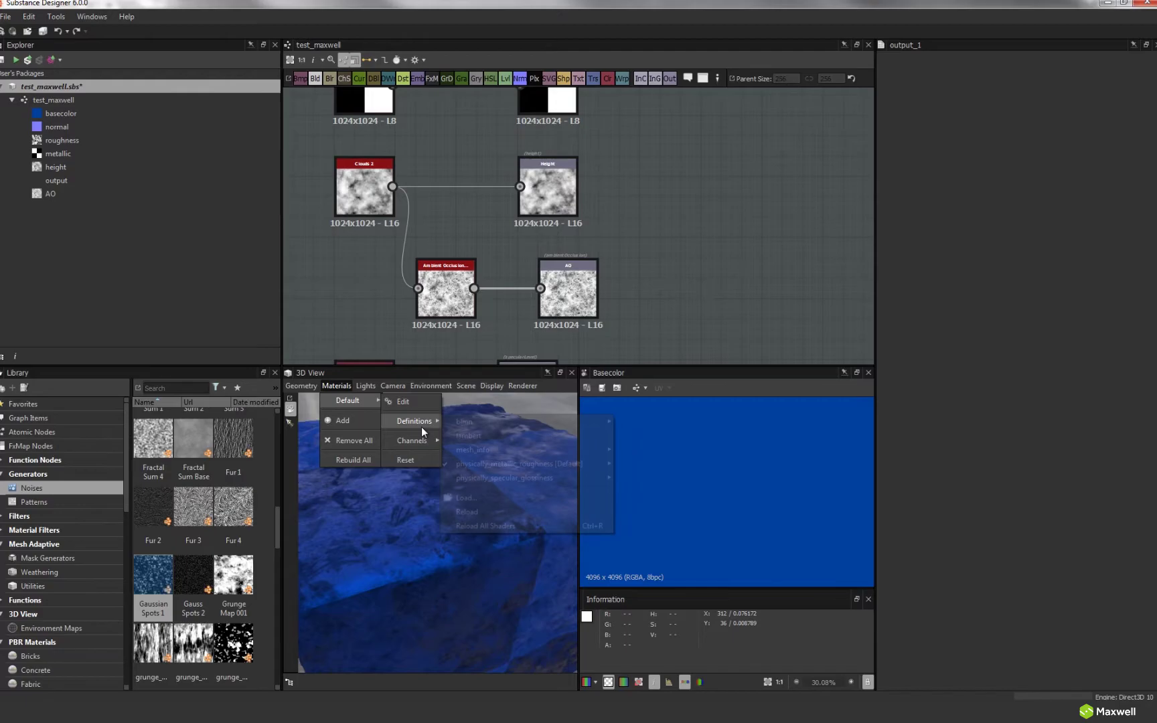
{"action": "left_click", "coordinate": [467, 442]}
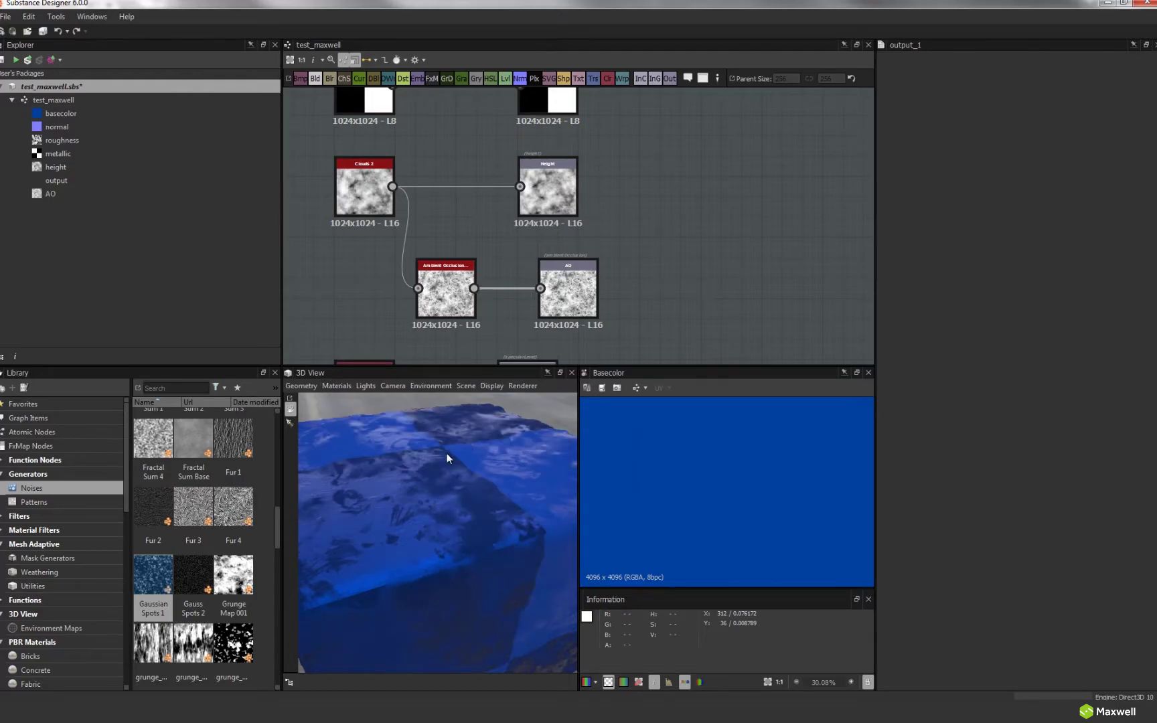
{"action": "left_click", "coordinate": [341, 383]}
{"action": "mouse_move", "coordinate": [358, 400]}
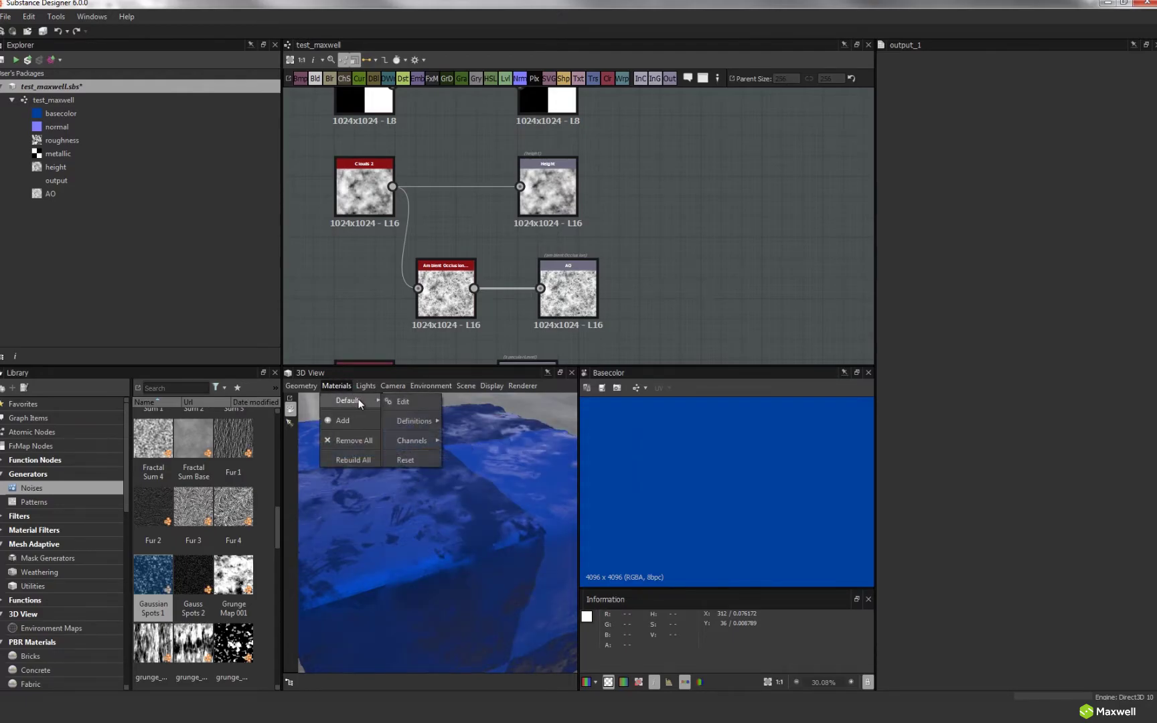
{"action": "mouse_move", "coordinate": [419, 434]}
{"action": "left_click", "coordinate": [483, 444]}
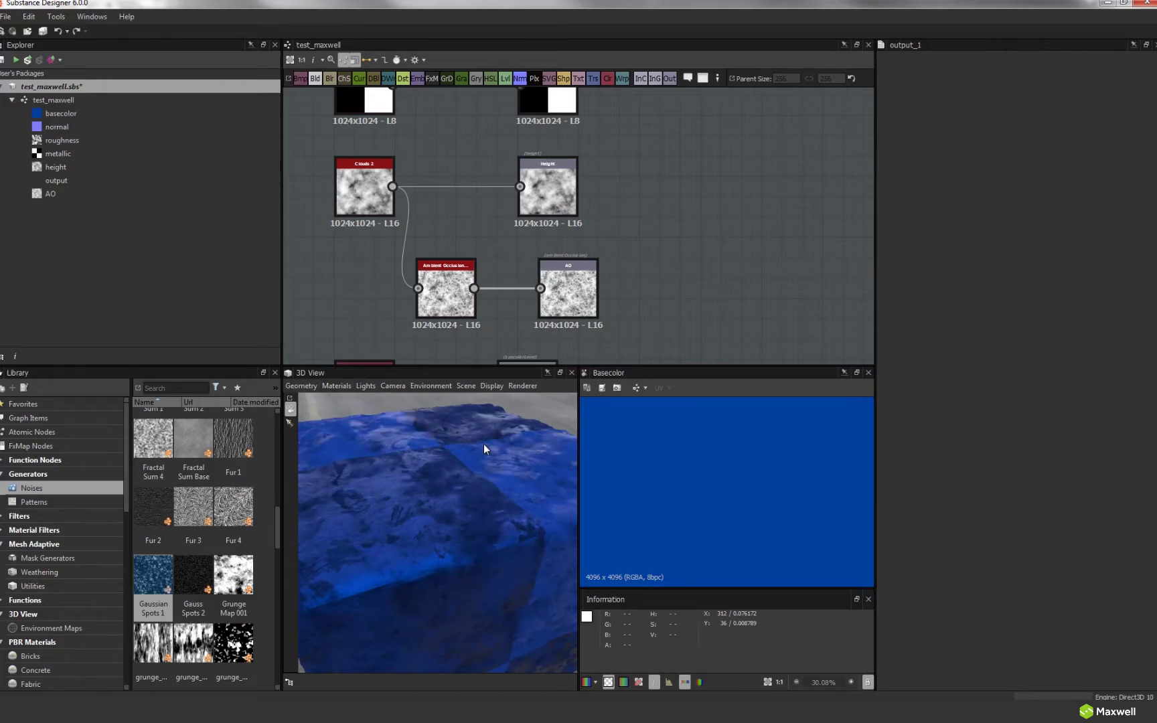
{"action": "left_click_drag", "start_coordinate": [445, 504], "coordinate": [418, 525]}
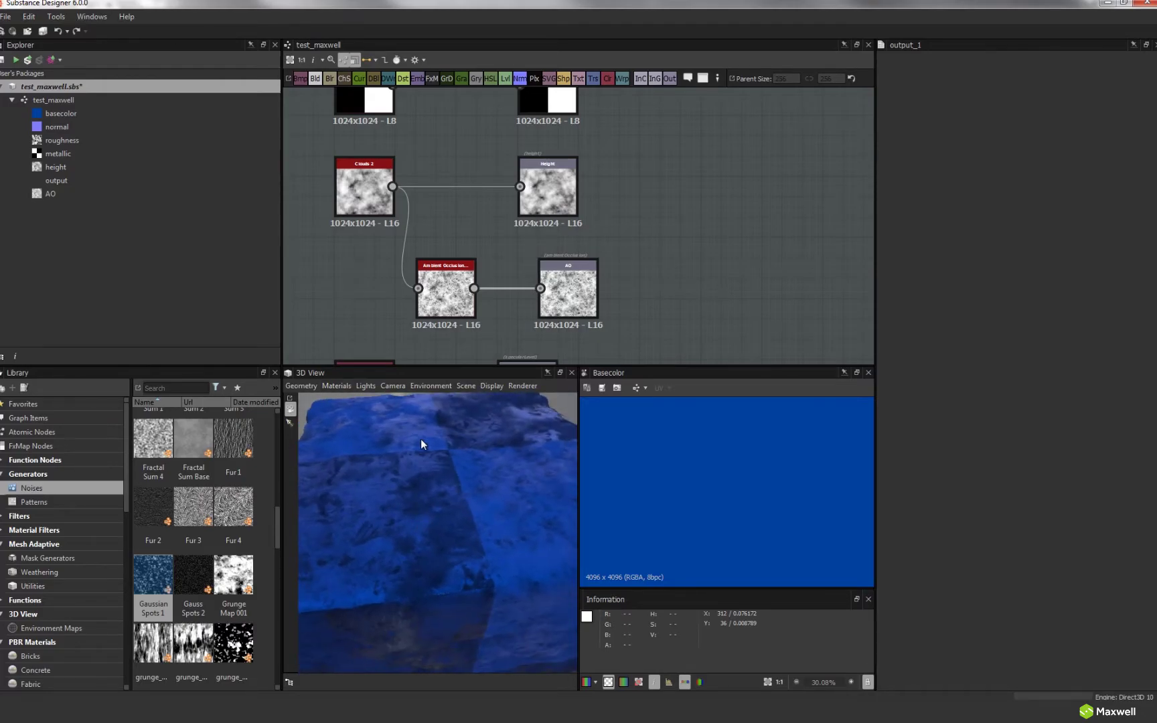
Connect the dark grayscale Uniform Color node to the specularLevel output node below the AO output
{"action": "middle_click_drag", "start_coordinate": [460, 355], "coordinate": [465, 251]}
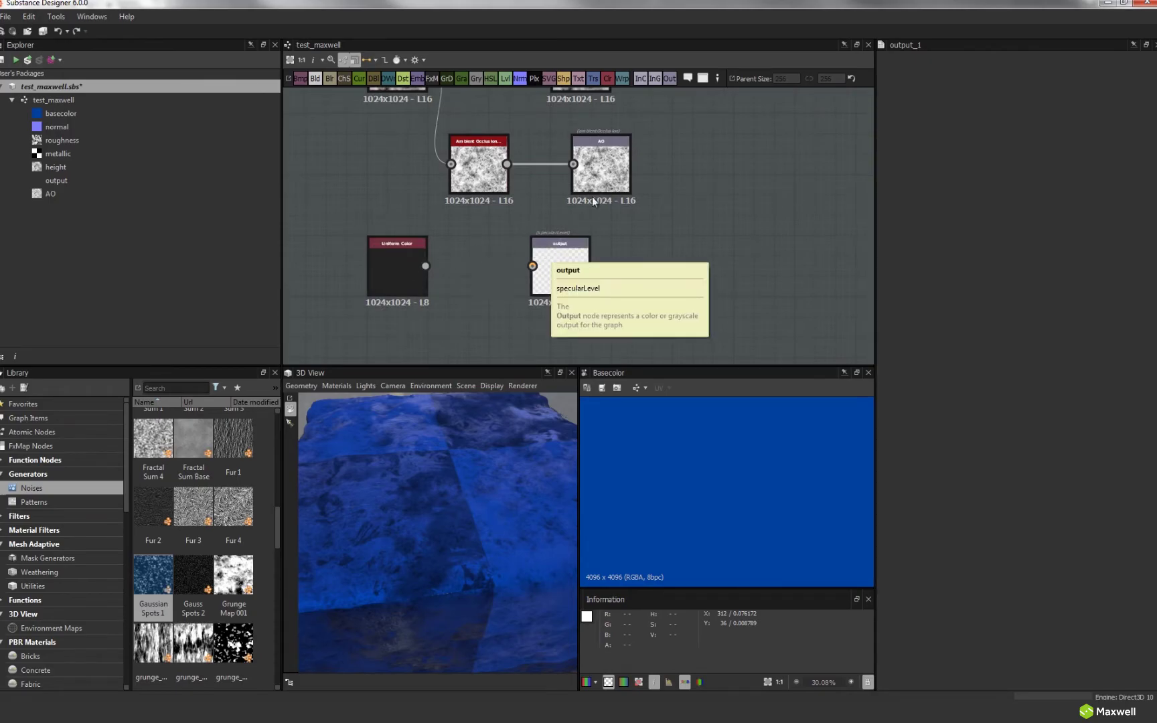
{"action": "scroll", "coordinate": [549, 258], "scroll_direction": "up", "scroll_amount": 1}
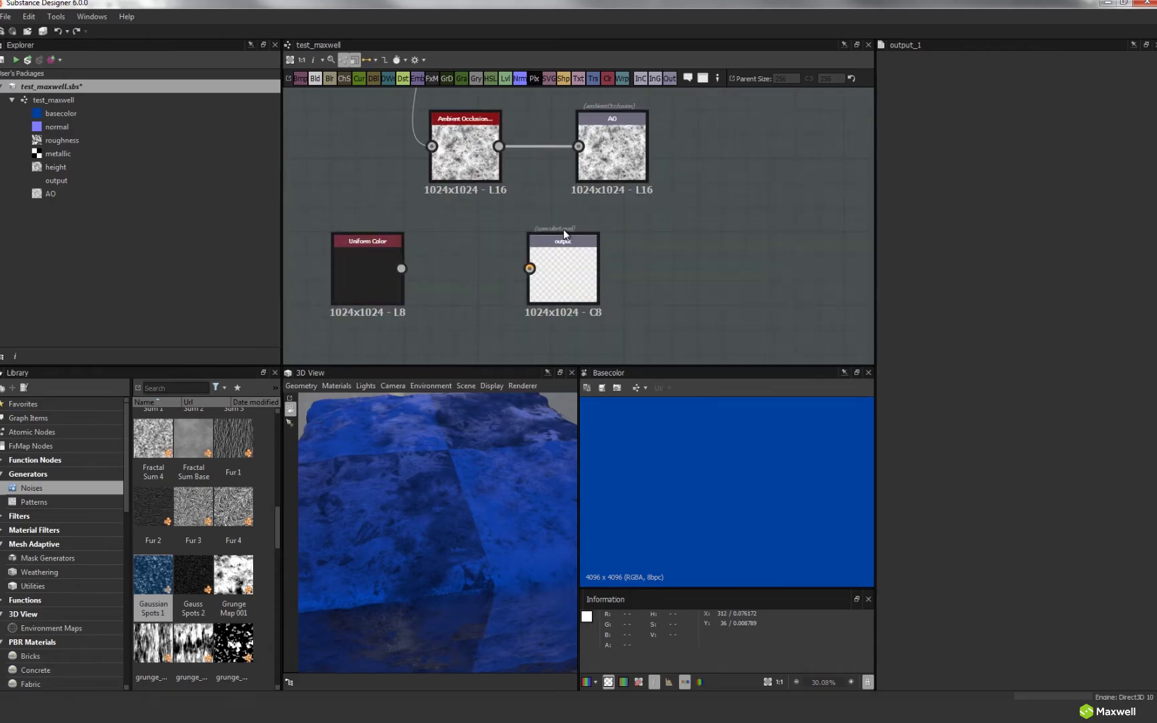
{"action": "left_click_drag", "start_coordinate": [402, 268], "coordinate": [530, 269]}
{"action": "left_click_drag", "start_coordinate": [401, 269], "coordinate": [530, 268]}
Try a light grey on the Uniform Color node feeding the specularLevel output, and set its grayscale Output Color to 47
{"action": "double_click", "coordinate": [342, 267]}
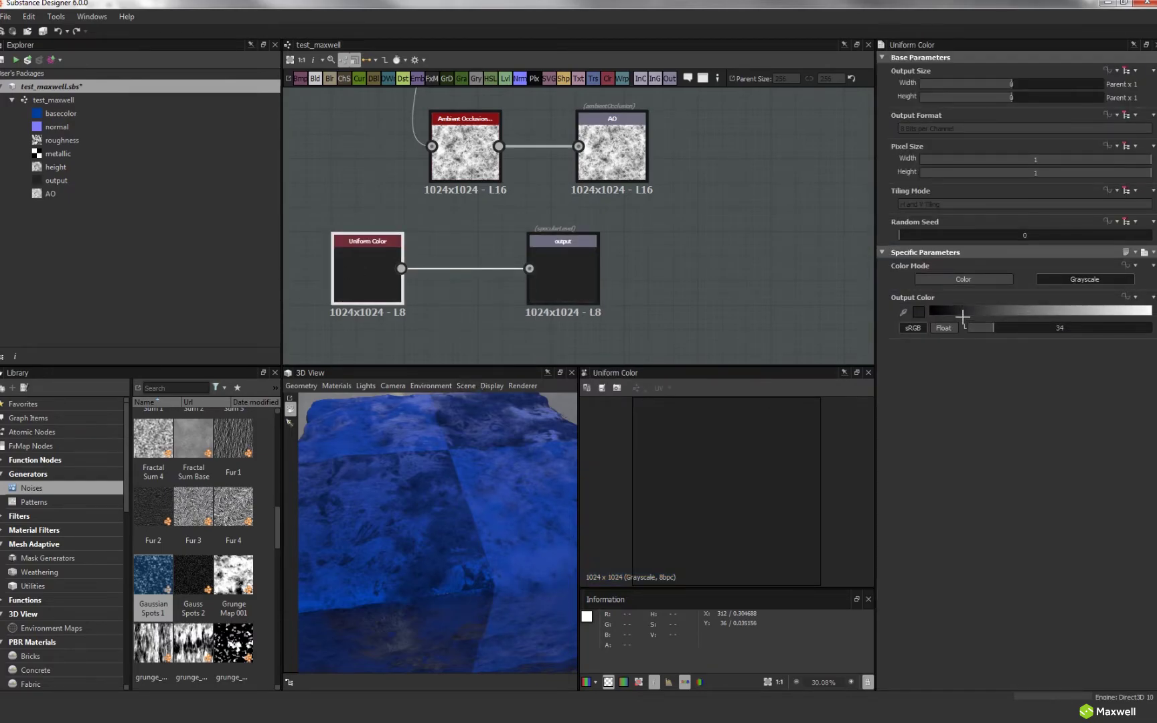
{"action": "left_click_drag", "start_coordinate": [962, 316], "coordinate": [1075, 313]}
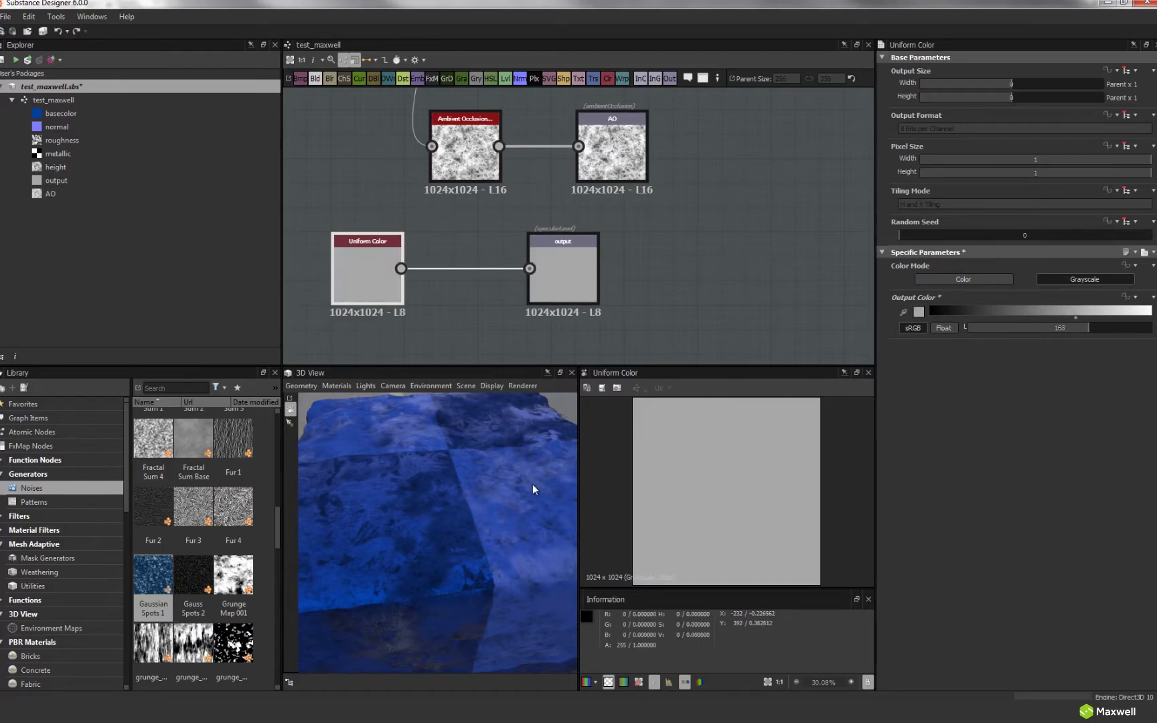
{"action": "left_click_drag", "start_coordinate": [555, 528], "coordinate": [507, 454]}
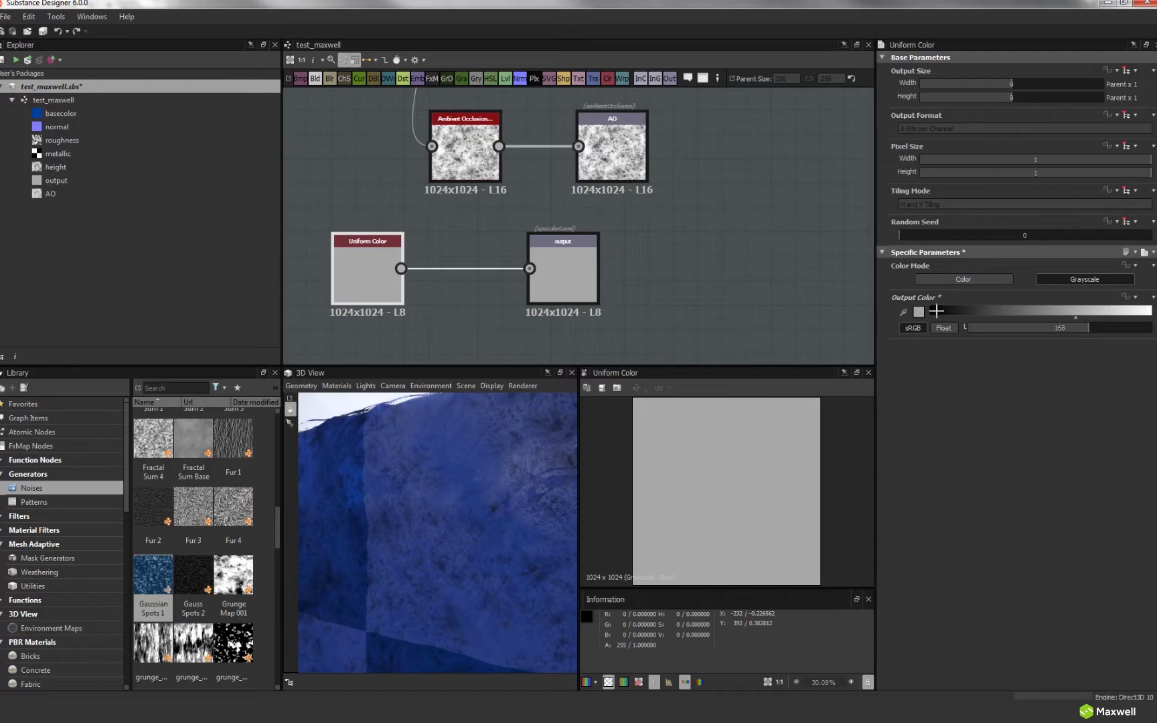
{"action": "left_click", "coordinate": [1005, 314]}
{"action": "mouse_move", "coordinate": [976, 317]}
{"action": "left_mouse_down"}
{"action": "mouse_move", "coordinate": [1075, 310]}
{"action": "mouse_move", "coordinate": [965, 313]}
{"action": "left_mouse_up"}
Start the export of the test_maxwell graph's outputs as bitmaps
{"action": "middle_click_drag", "start_coordinate": [617, 236], "coordinate": [636, 281]}
{"action": "scroll", "coordinate": [640, 201], "scroll_direction": "down", "scroll_amount": 5}
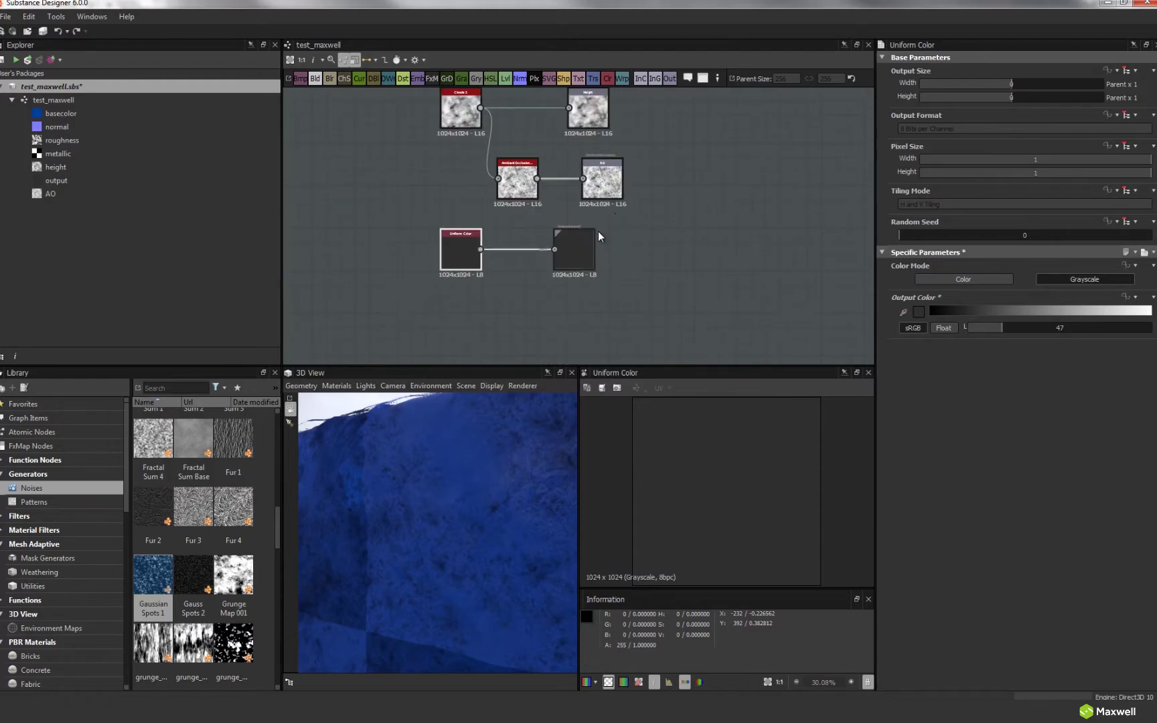
{"action": "middle_click_drag", "start_coordinate": [639, 201], "coordinate": [622, 384]}
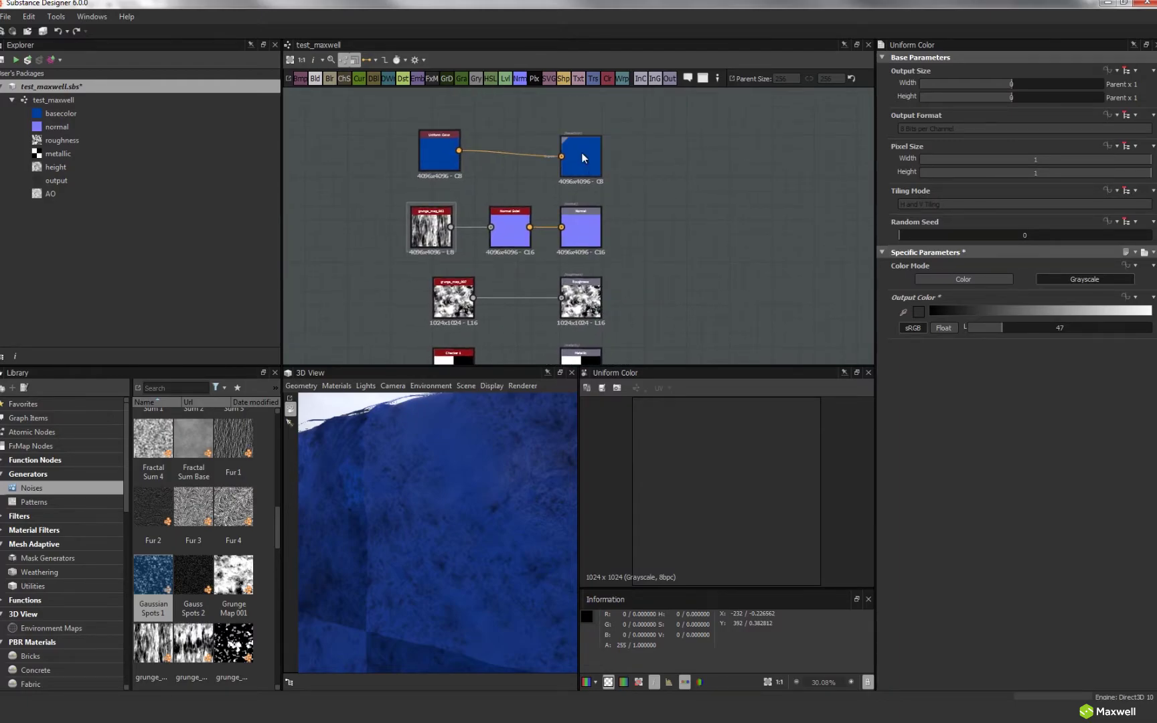
{"action": "left_click", "coordinate": [52, 99]}
{"action": "right_click", "coordinate": [53, 99]}
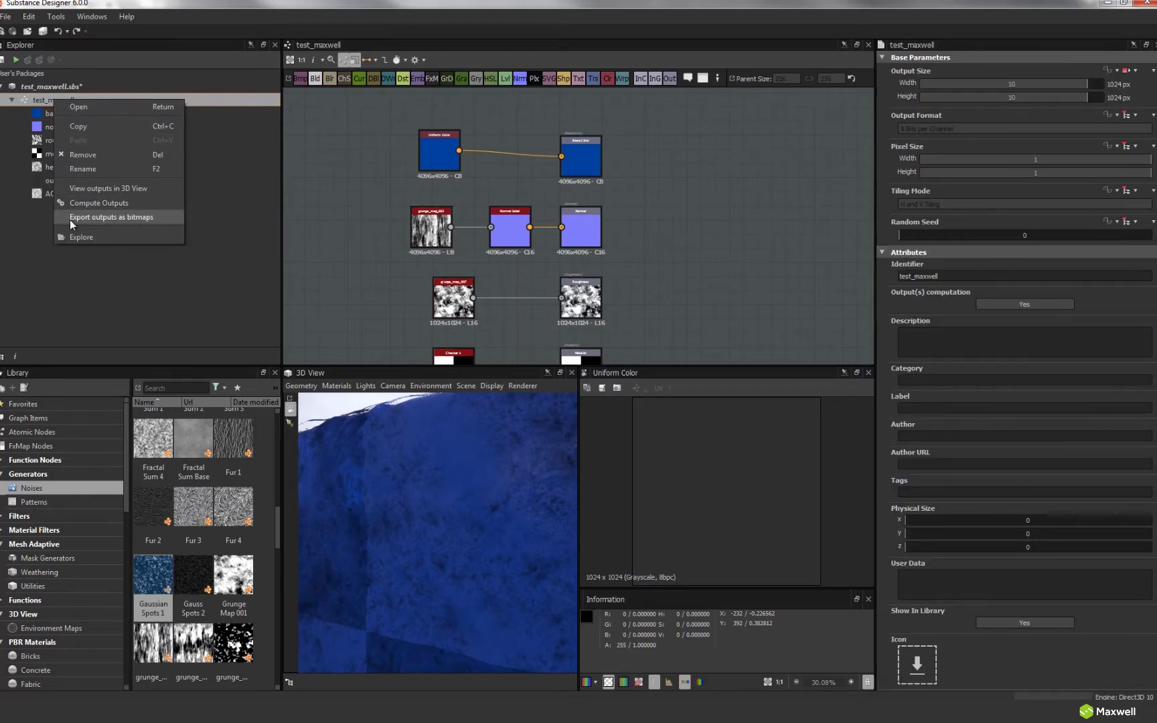
{"action": "left_click", "coordinate": [126, 218]}
Check the Base Color and Normal output nodes, and page through the exported test_maxwell bitmaps in Windows Photo Viewer
{"action": "left_click", "coordinate": [581, 157]}
{"action": "left_click", "coordinate": [594, 223]}
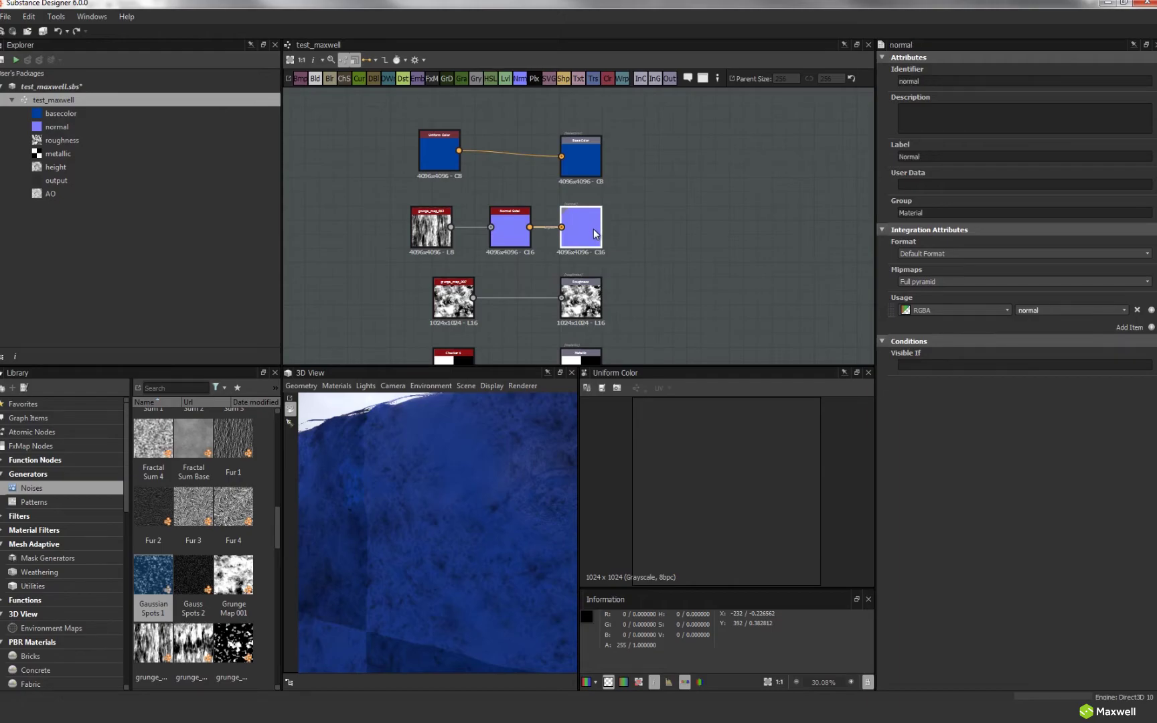
{"action": "left_click_drag", "start_coordinate": [0, 232], "coordinate": [420, 92]}
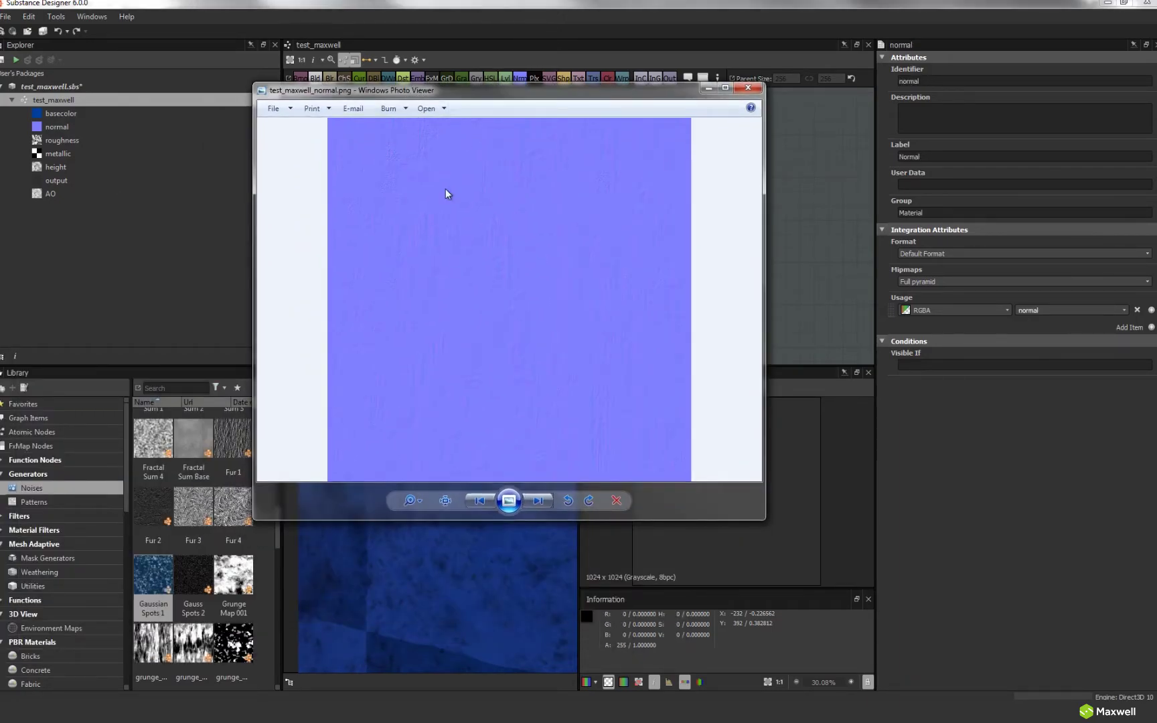
{"action": "left_click", "coordinate": [538, 502]}
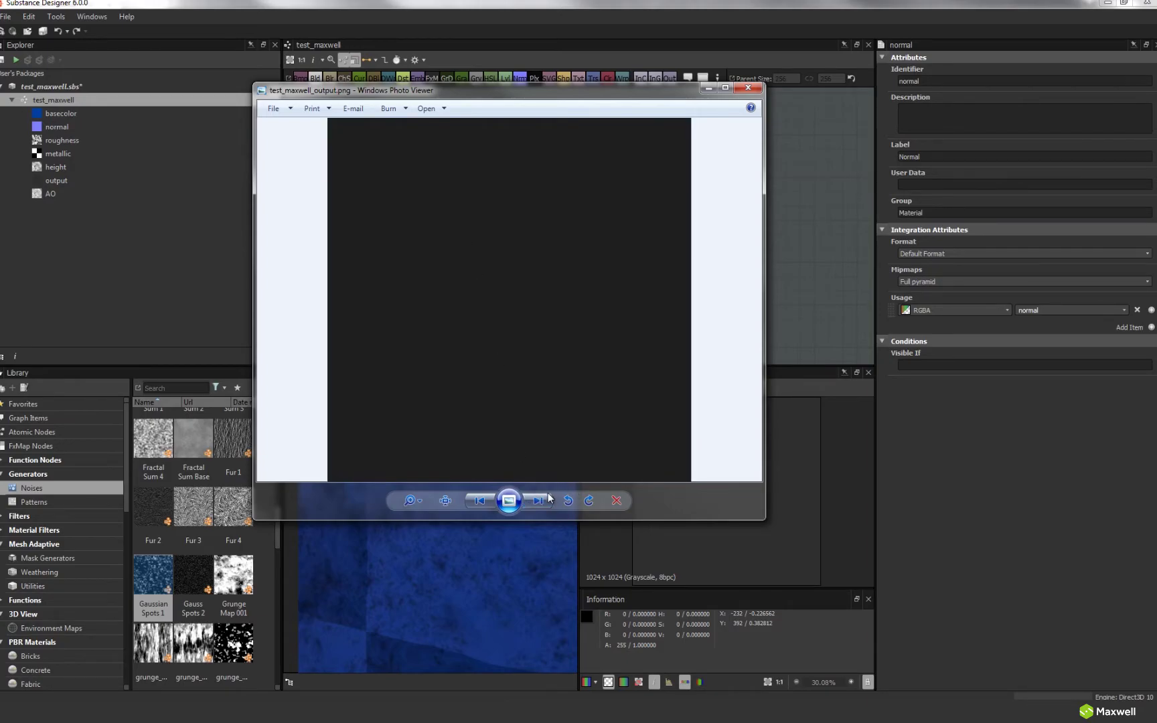
{"action": "left_click", "coordinate": [538, 501]}
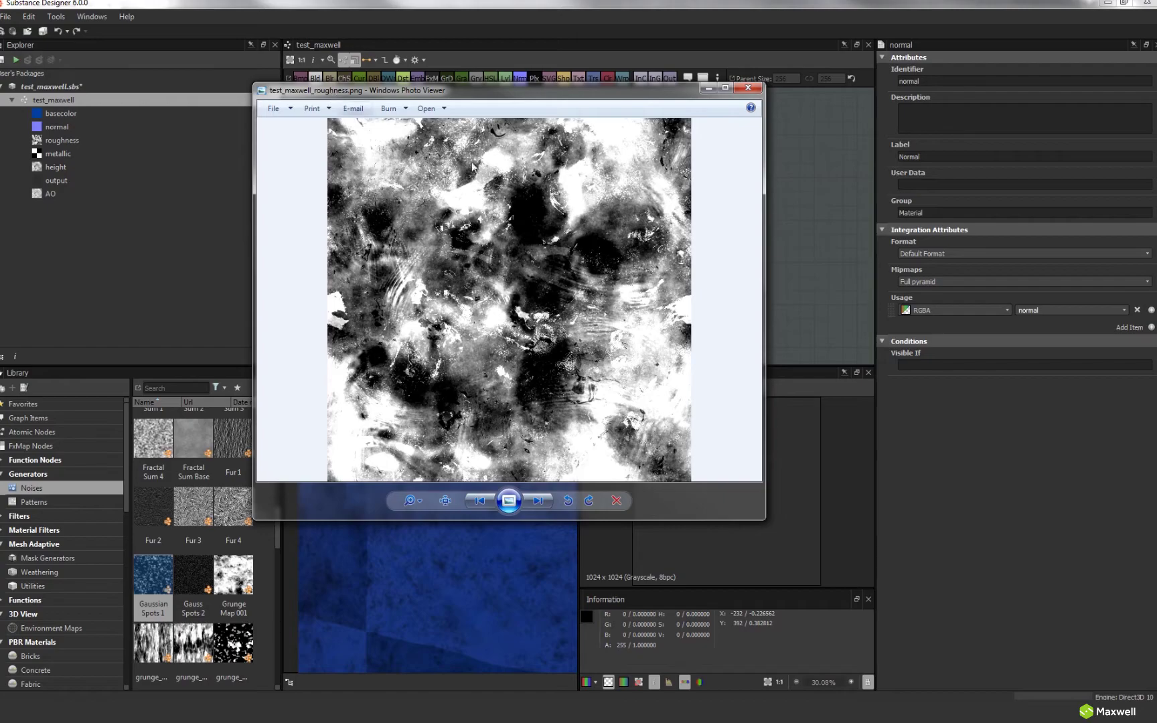
{"action": "left_click", "coordinate": [541, 500]}
{"action": "left_click", "coordinate": [542, 501]}
{"action": "left_click", "coordinate": [541, 502]}
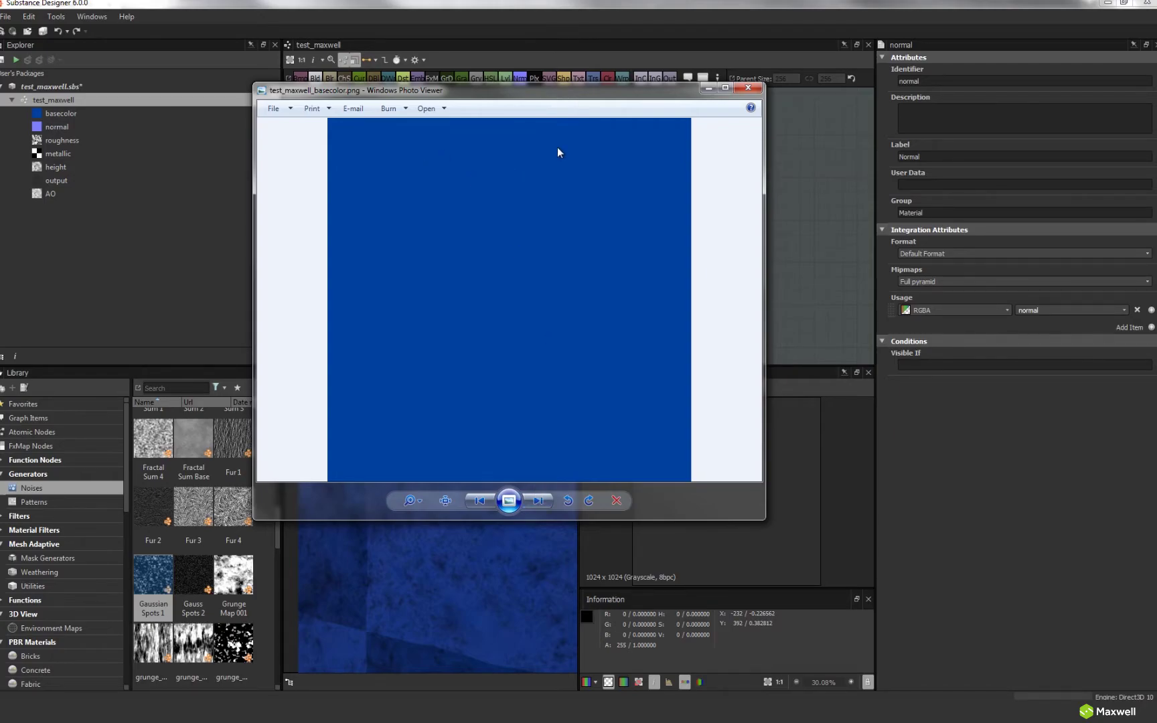
{"action": "left_click_drag", "start_coordinate": [572, 90], "coordinate": [0, 174]}
Move the blue Uniform Color node clear of the Base Color output and add a green Uniform Color node below it
{"action": "middle_click_drag", "start_coordinate": [367, 195], "coordinate": [455, 198]}
{"action": "left_click_drag", "start_coordinate": [504, 178], "coordinate": [459, 143]}
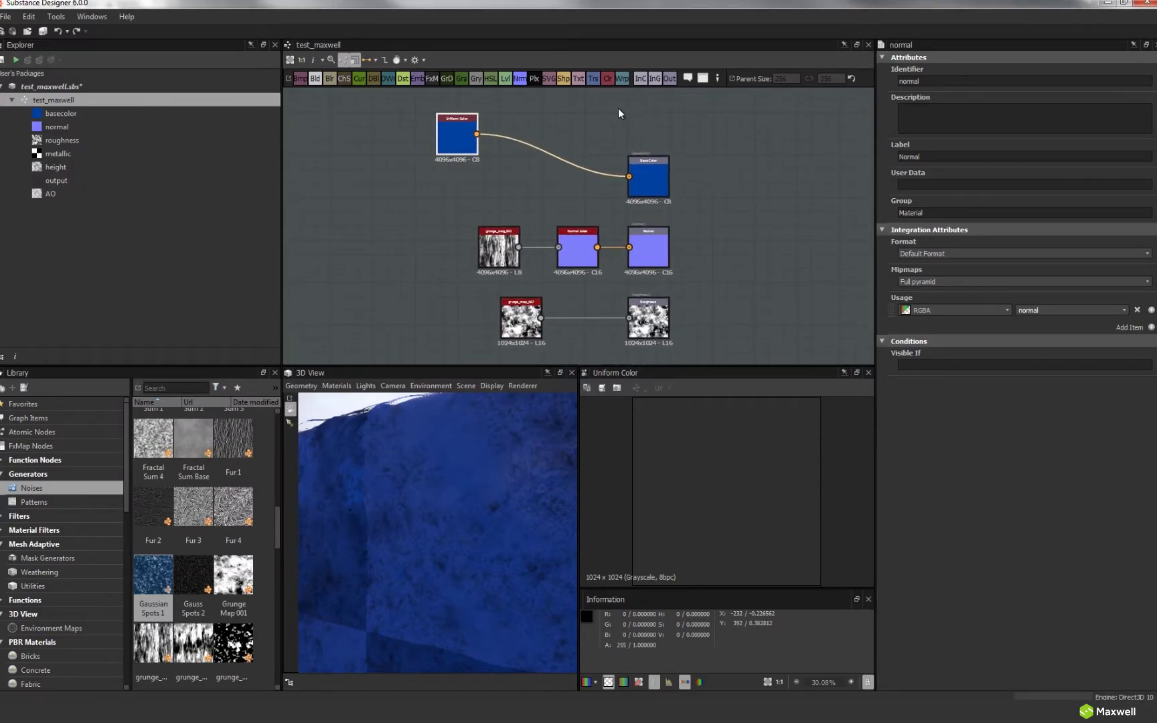
{"action": "left_click", "coordinate": [607, 80]}
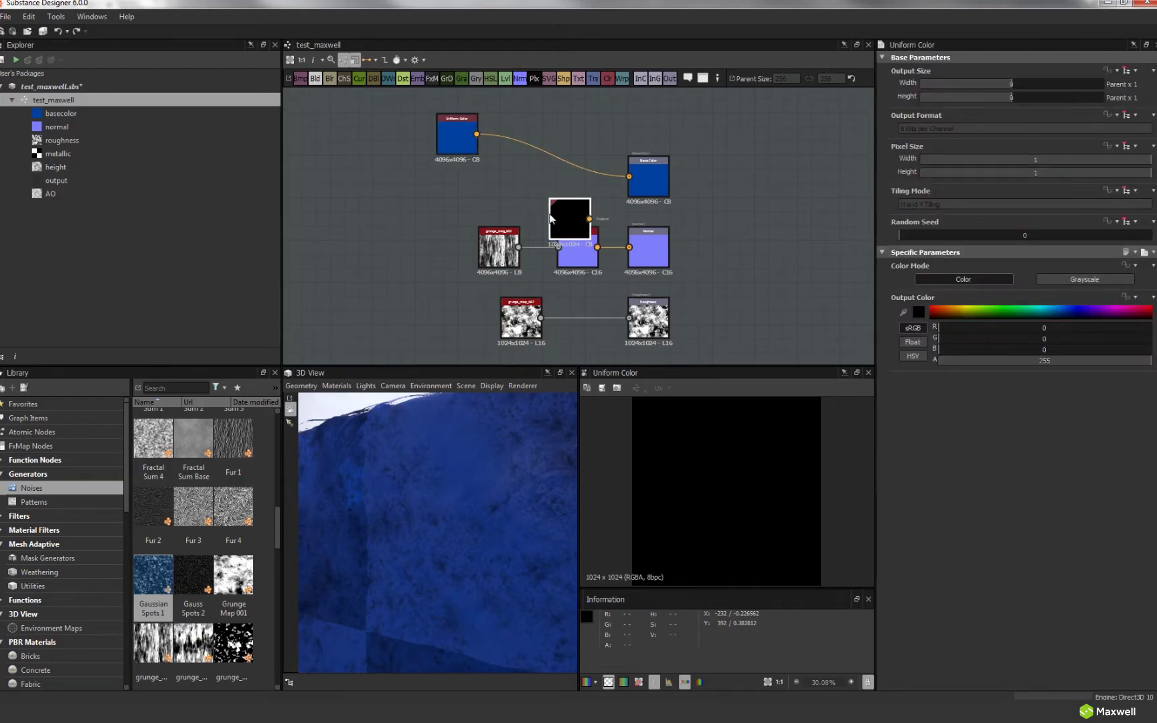
{"action": "left_click_drag", "start_coordinate": [571, 215], "coordinate": [458, 191]}
{"action": "left_click", "coordinate": [1018, 311]}
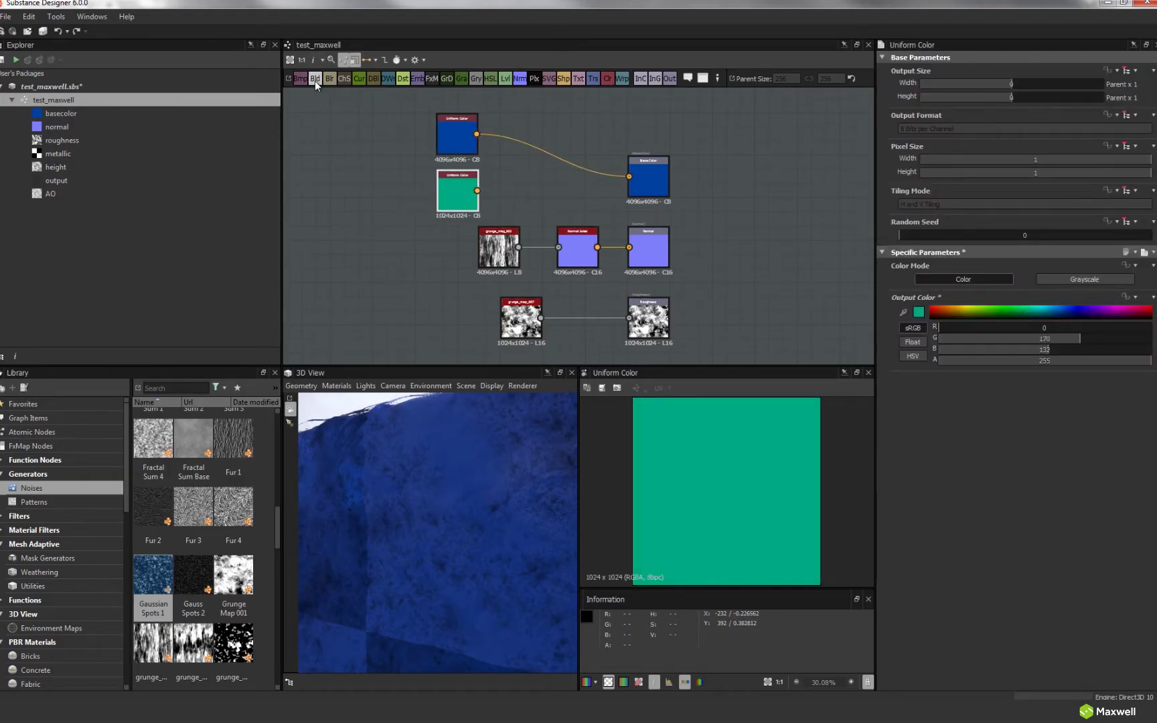
Add a Blend node that mixes the blue and green Uniform Color nodes, using a grunge map noise as its mask
{"action": "left_click", "coordinate": [315, 81]}
{"action": "left_click_drag", "start_coordinate": [522, 191], "coordinate": [530, 176]}
{"action": "left_click_drag", "start_coordinate": [477, 134], "coordinate": [514, 172]}
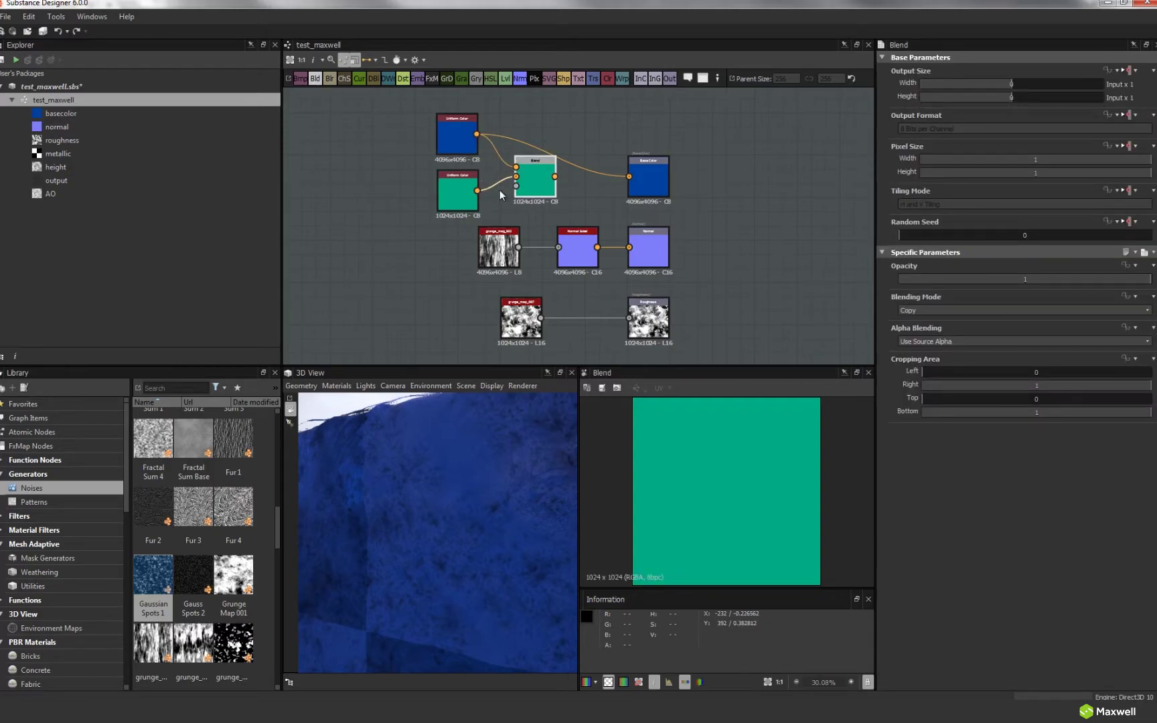
{"action": "left_click_drag", "start_coordinate": [150, 651], "coordinate": [385, 174]}
Preview the Blend node's texture, connect it to the Base Color output and inspect the material in the 3D view
{"action": "double_click", "coordinate": [534, 177]}
{"action": "scroll", "coordinate": [733, 525], "scroll_direction": "up", "scroll_amount": 3}
{"action": "middle_click_drag", "start_coordinate": [735, 453], "coordinate": [709, 479]}
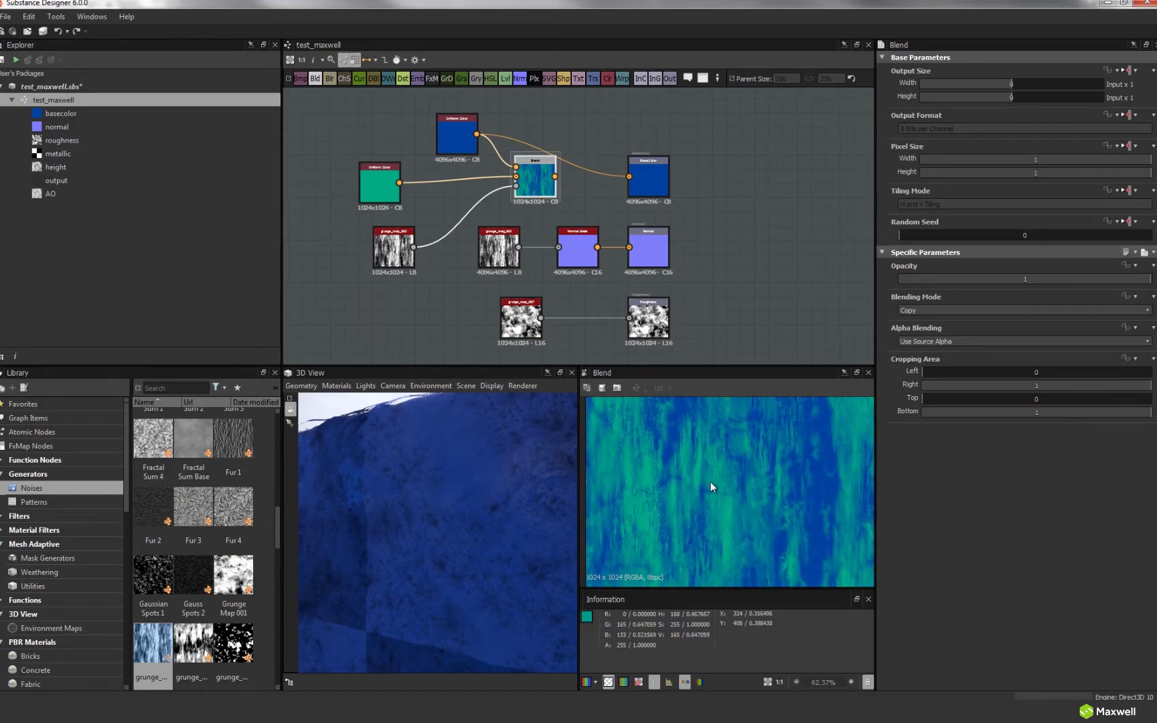
{"action": "left_click_drag", "start_coordinate": [555, 176], "coordinate": [629, 176]}
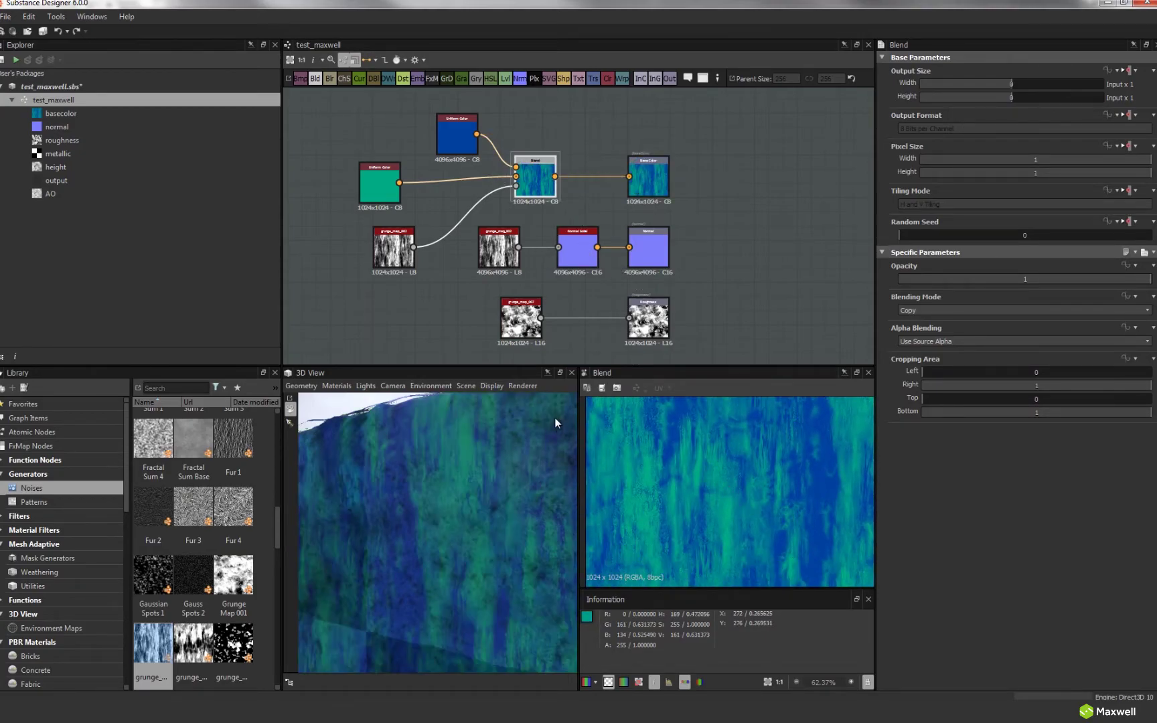
{"action": "left_click_drag", "start_coordinate": [506, 484], "coordinate": [462, 551]}
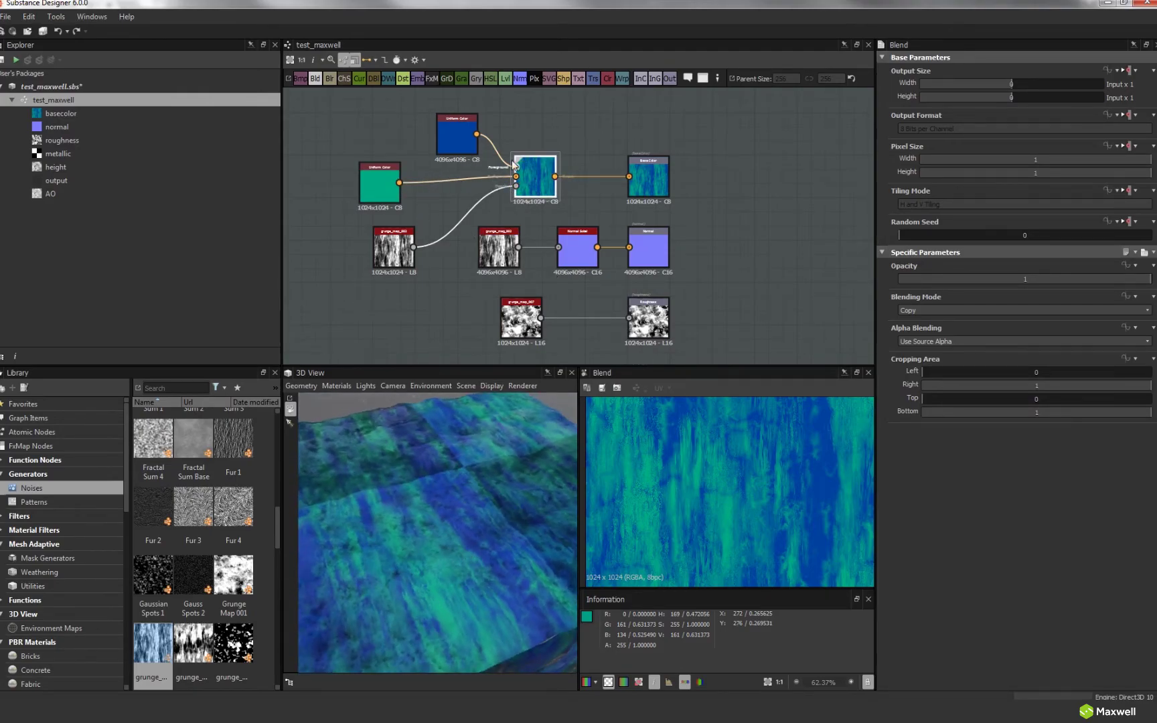
Reconnect the blue Uniform Color node to the Base Color output and delete the Blend, green Uniform Color and grunge mask nodes
{"action": "left_click_drag", "start_coordinate": [478, 134], "coordinate": [629, 176]}
{"action": "left_click_drag", "start_coordinate": [553, 188], "coordinate": [468, 216]}
{"action": "left_click_drag", "start_coordinate": [335, 176], "coordinate": [437, 268]}
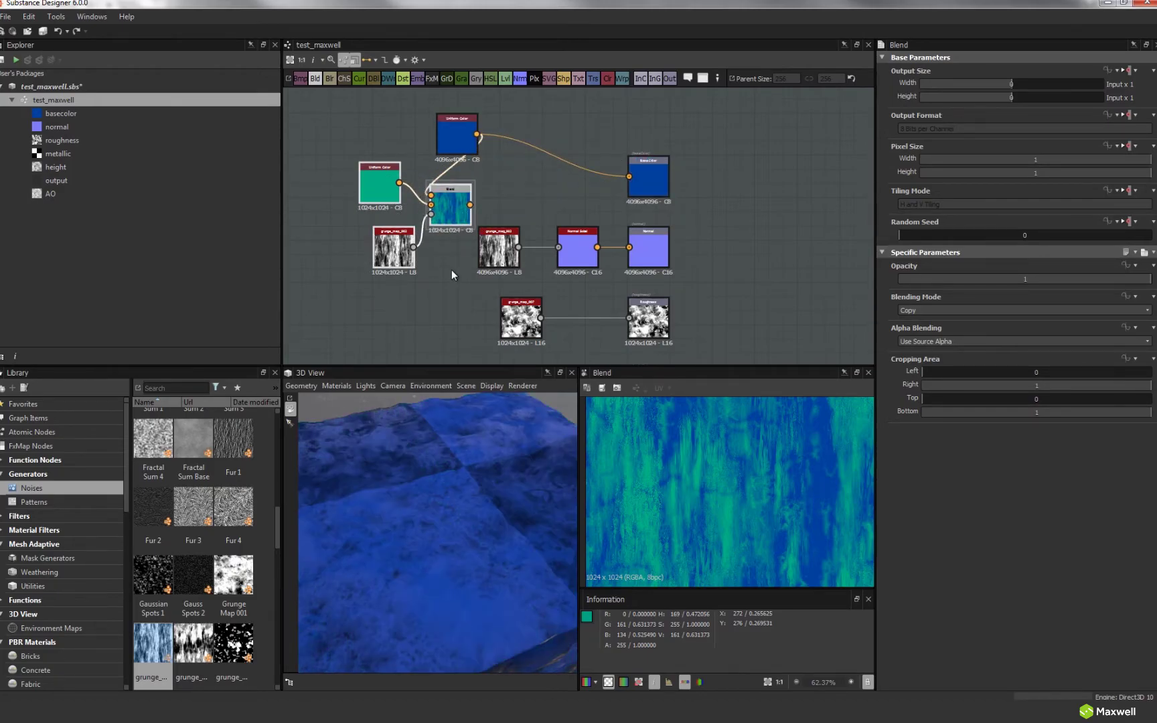
{"action": "key", "text": "Delete"}
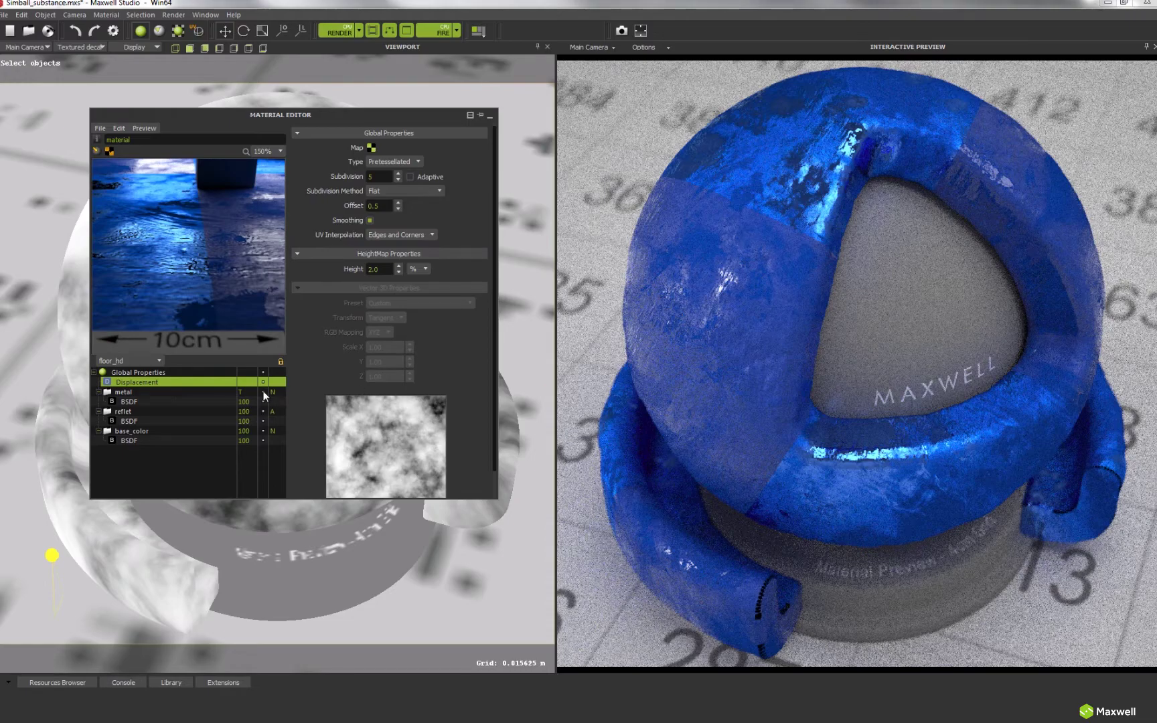
In Maxwell Studio's Material Editor, examine the base_color, reflet and metal BSDF settings and the reflet layer's blending
{"action": "left_click", "coordinate": [150, 440]}
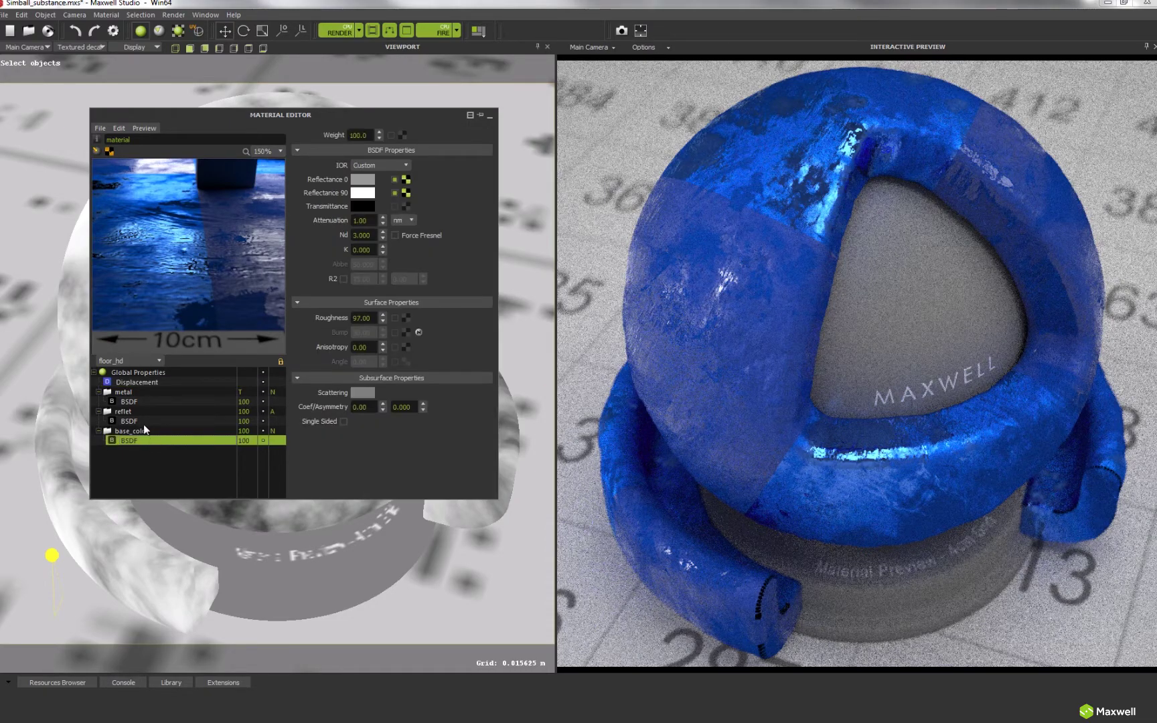
{"action": "left_click", "coordinate": [138, 422]}
{"action": "left_click", "coordinate": [134, 411]}
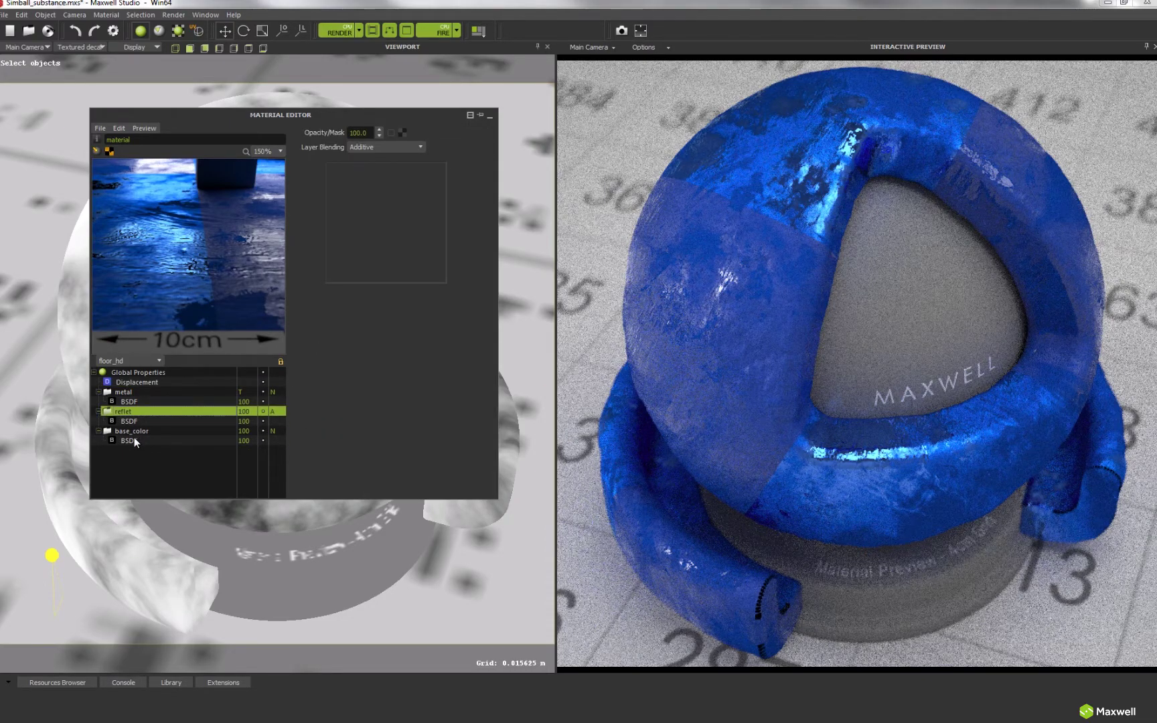
{"action": "left_click", "coordinate": [134, 440]}
{"action": "left_click", "coordinate": [119, 423]}
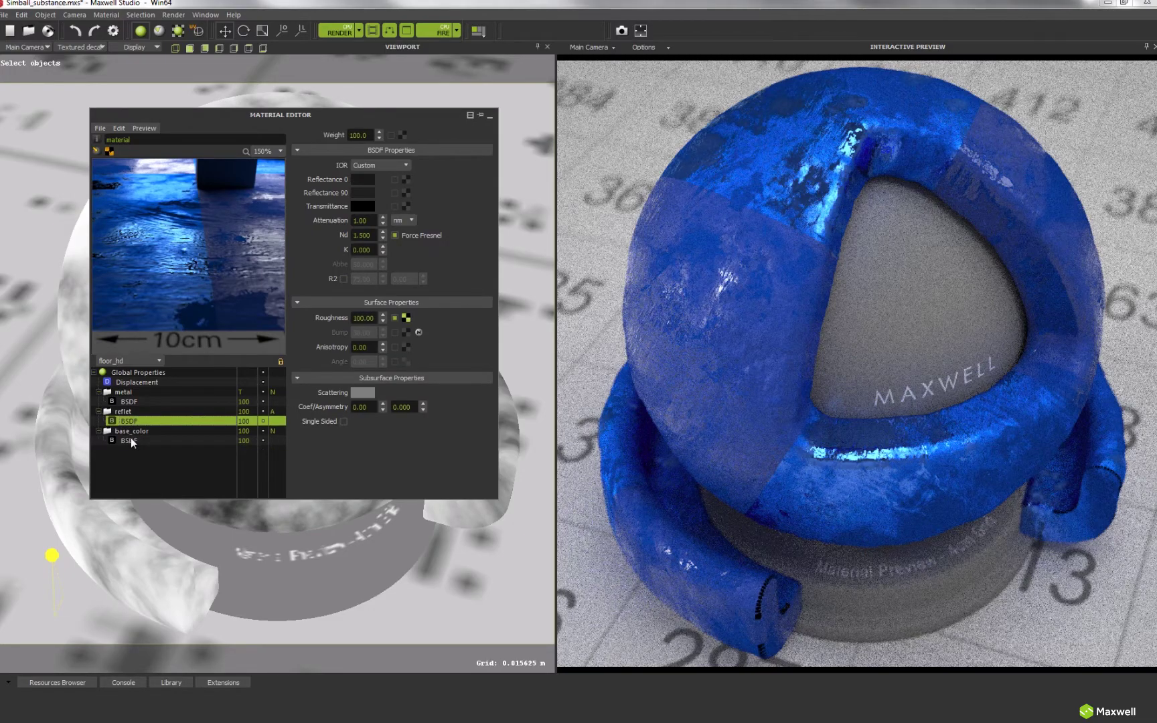
{"action": "left_click", "coordinate": [129, 401]}
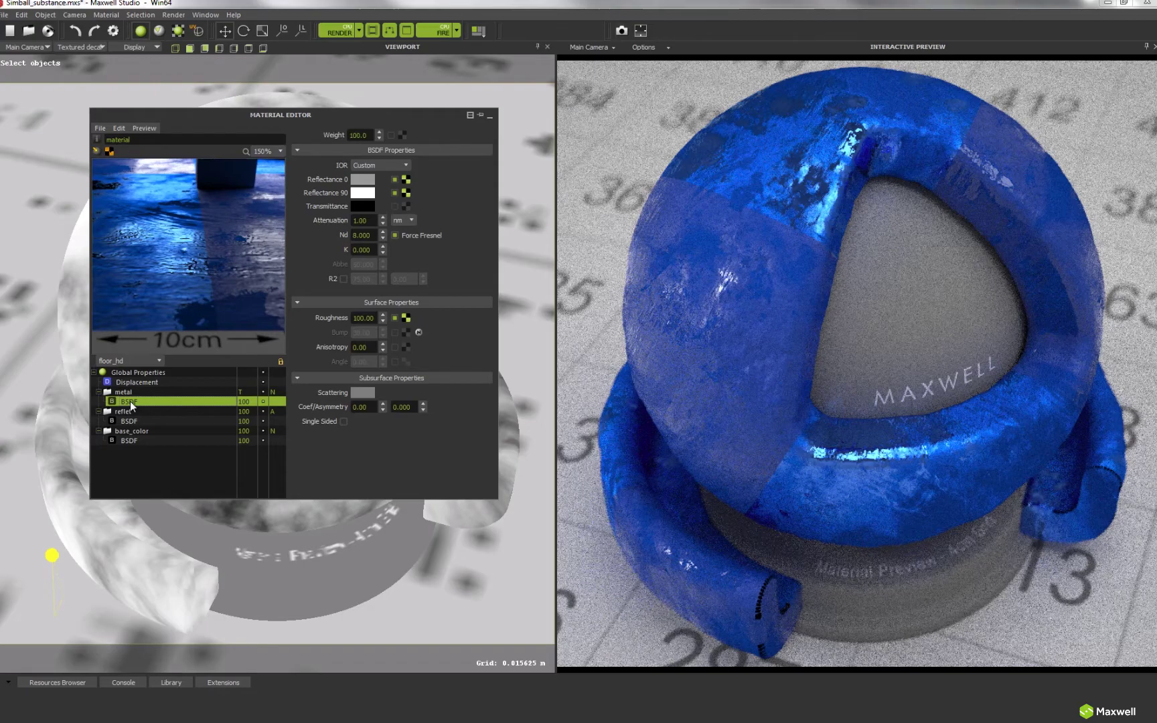
Disable the metal layer, the reflet layer and the Displacement, refresh the material preview and select the Global Properties
{"action": "left_click", "coordinate": [263, 393]}
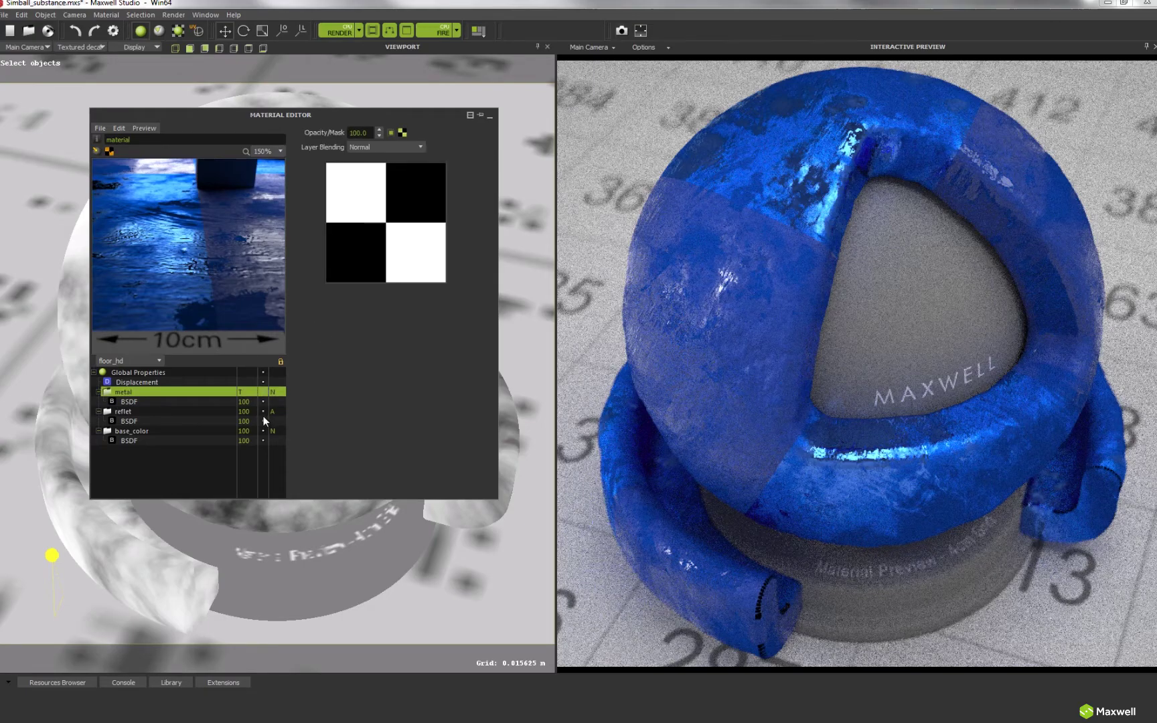
{"action": "left_click", "coordinate": [130, 412]}
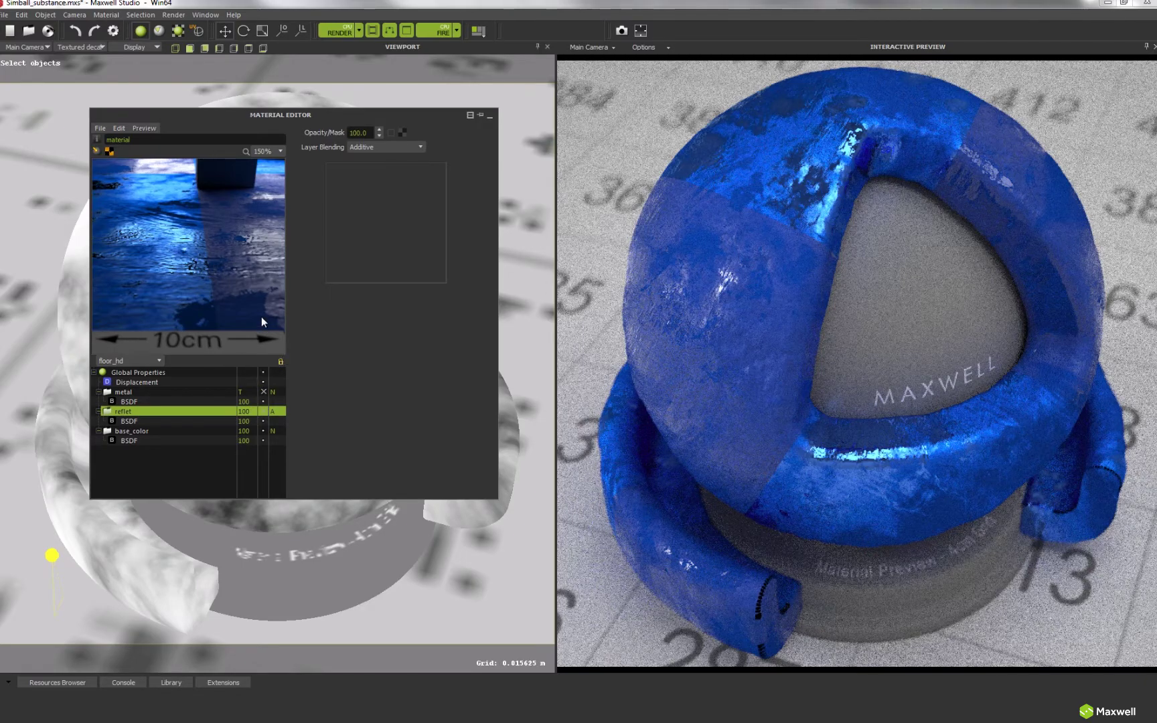
{"action": "left_click", "coordinate": [264, 383]}
{"action": "left_click", "coordinate": [279, 362]}
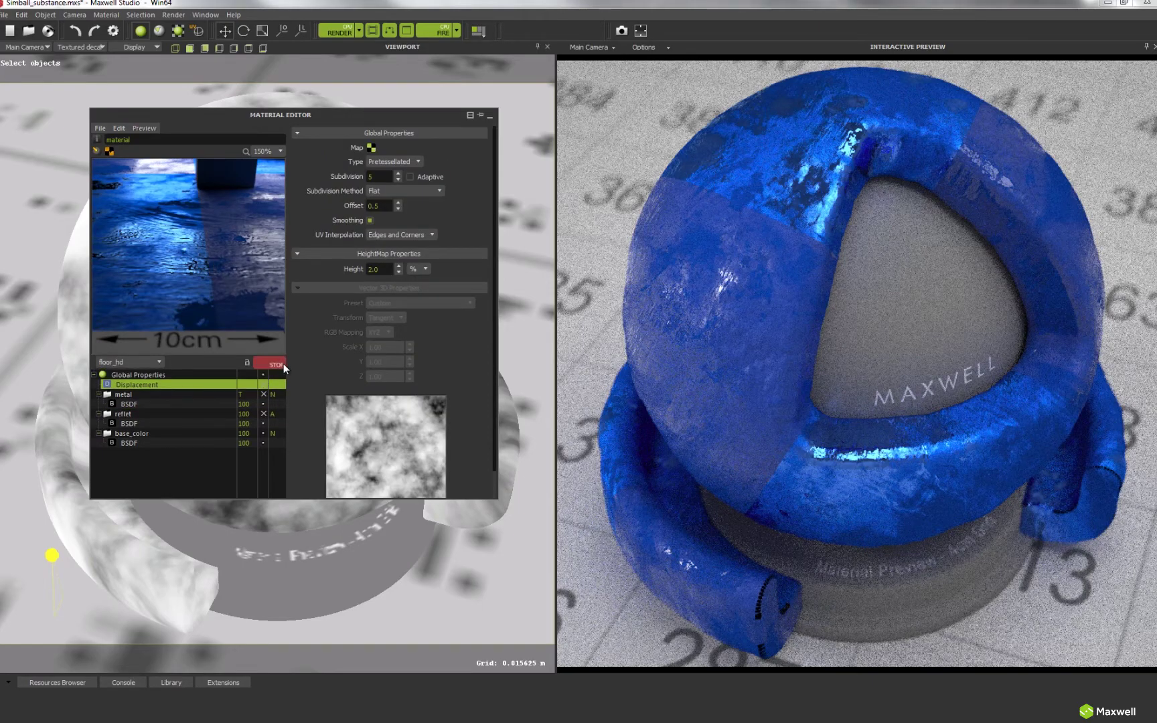
{"action": "left_click", "coordinate": [252, 374]}
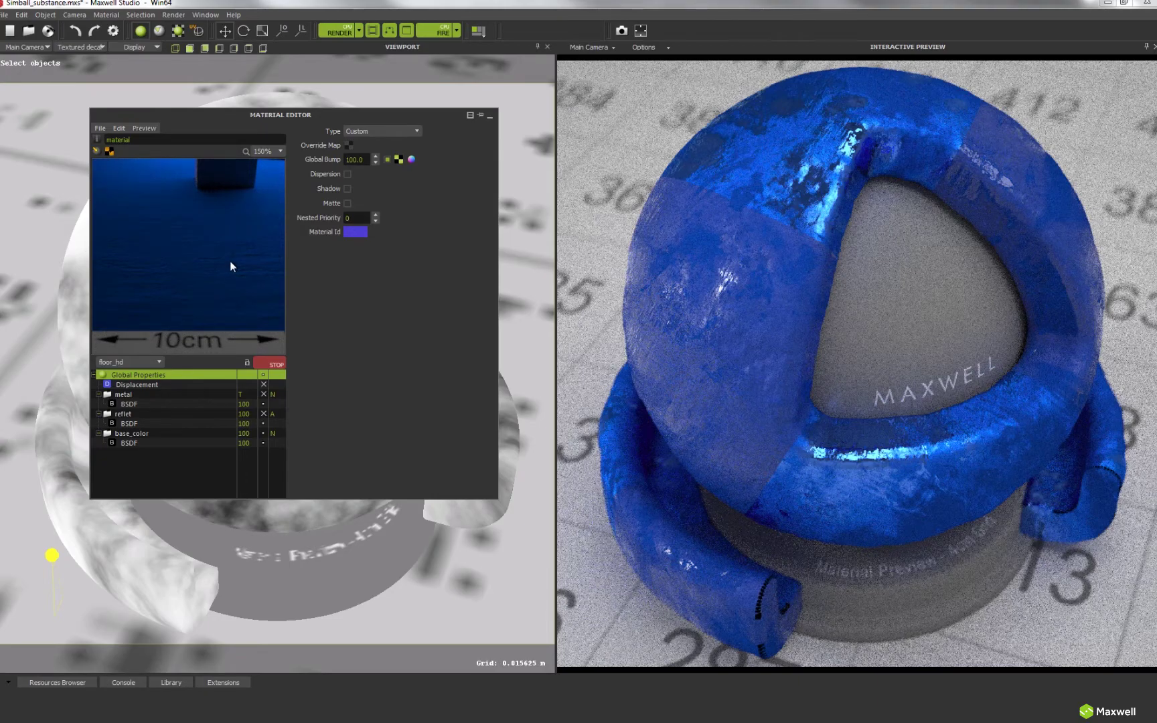
Examine the base_color BSDF's test_maxwell_basecolor.png reflectance map and its Roughness setting
{"action": "left_click", "coordinate": [158, 440]}
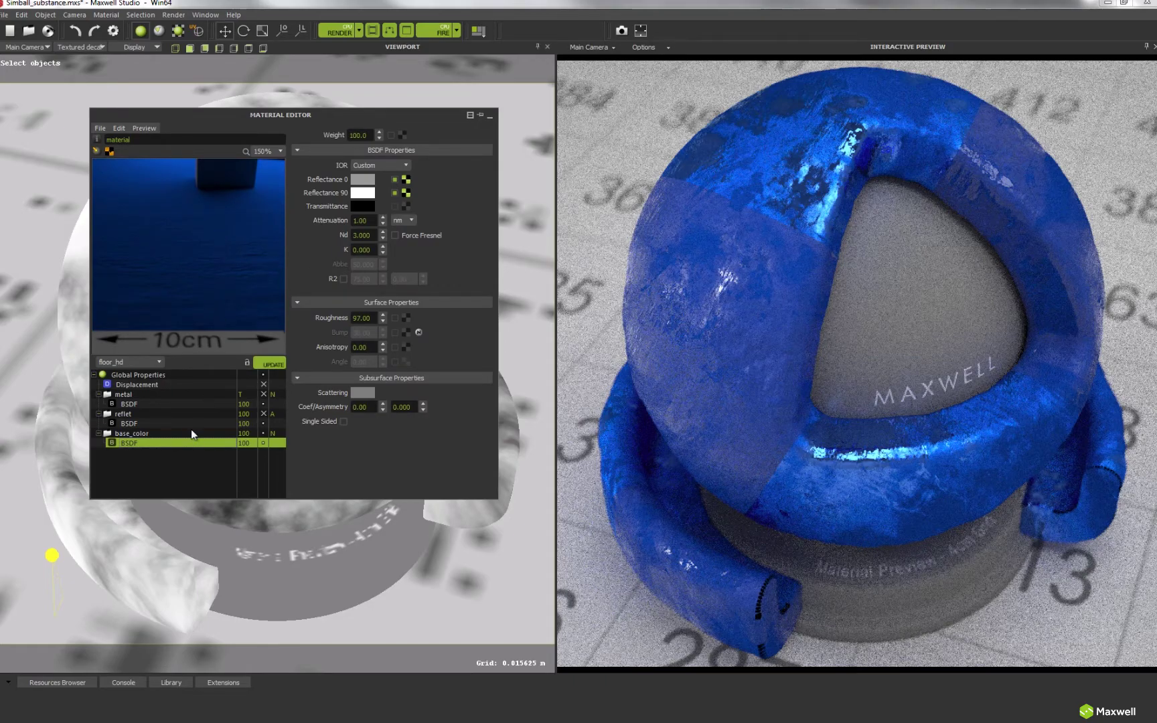
{"action": "left_click", "coordinate": [406, 179]}
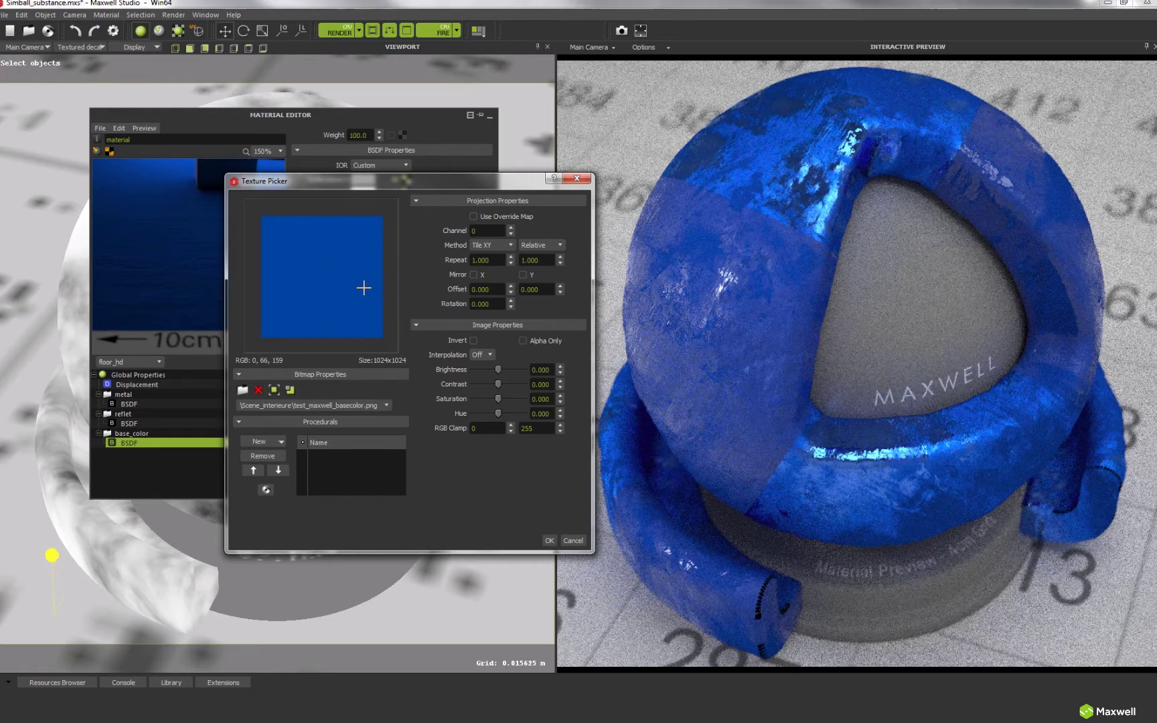
{"action": "left_click", "coordinate": [579, 179]}
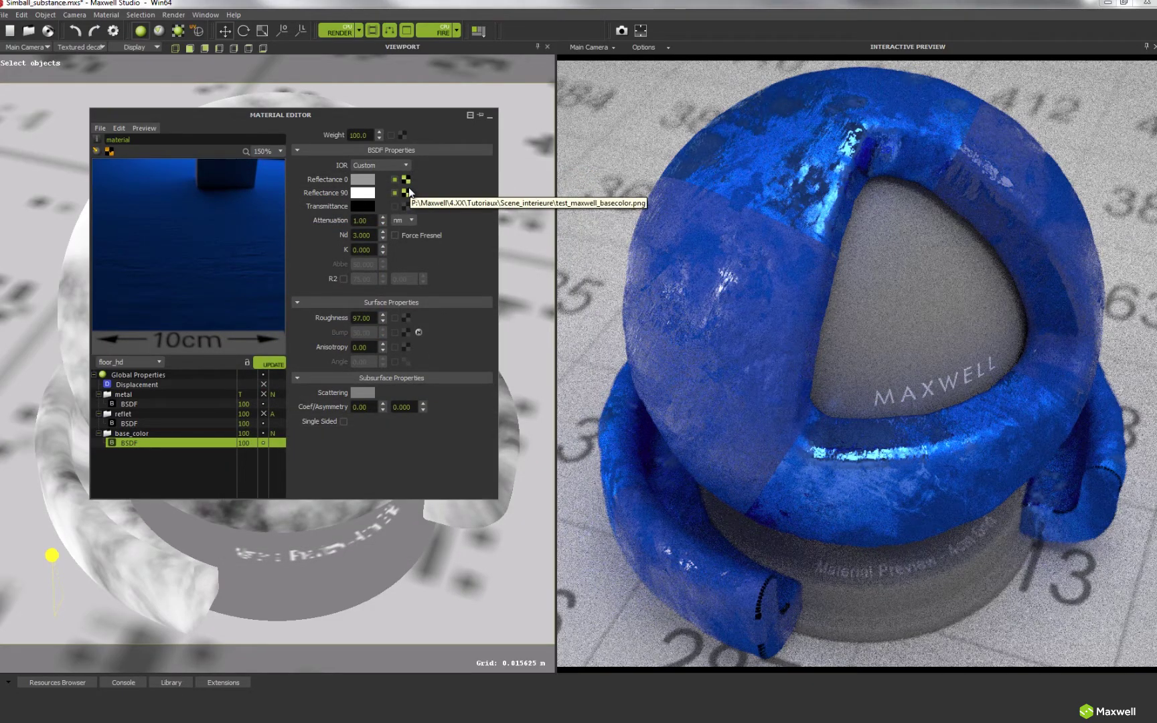
{"action": "double_click", "coordinate": [355, 318]}
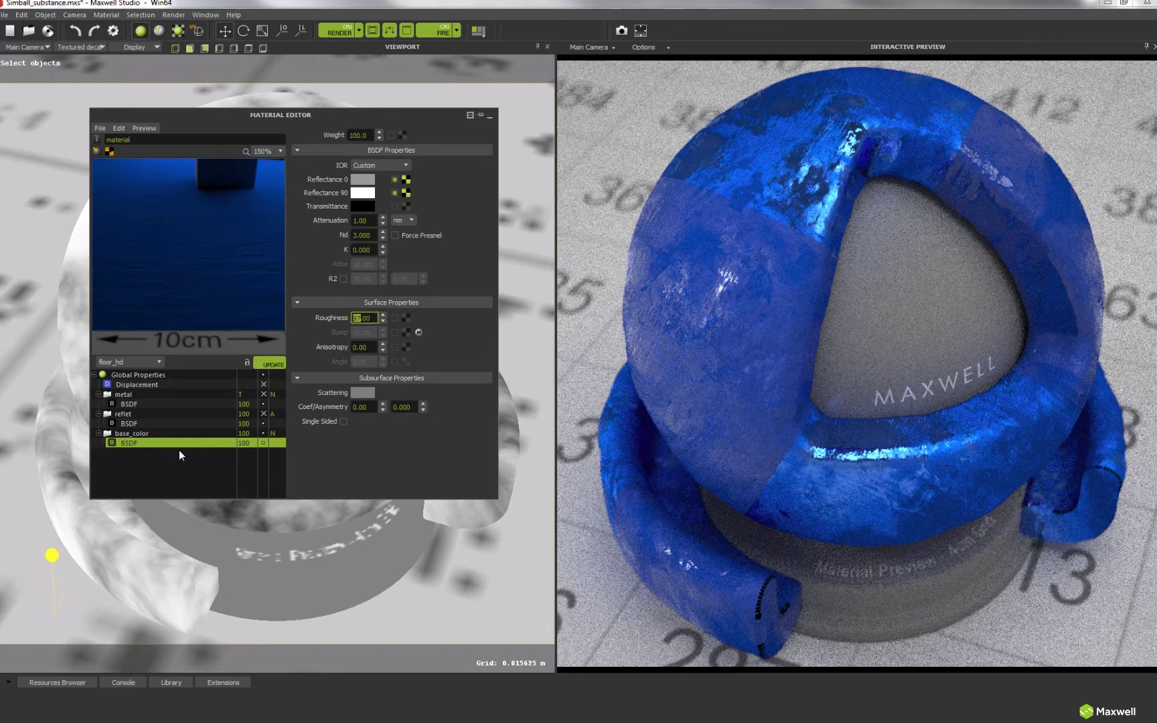
Examine the test_maxwell_normal.png map assigned to Global Bump and its normal mapping option in the Global Properties
{"action": "left_click", "coordinate": [155, 375]}
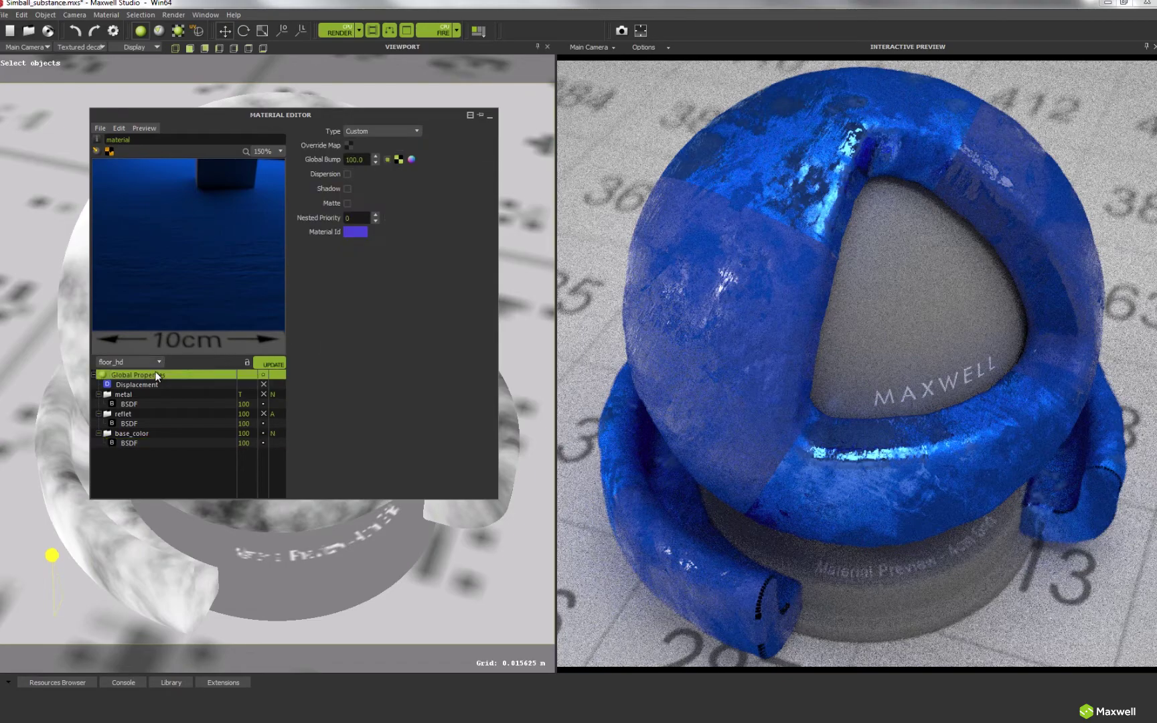
{"action": "left_click", "coordinate": [400, 161]}
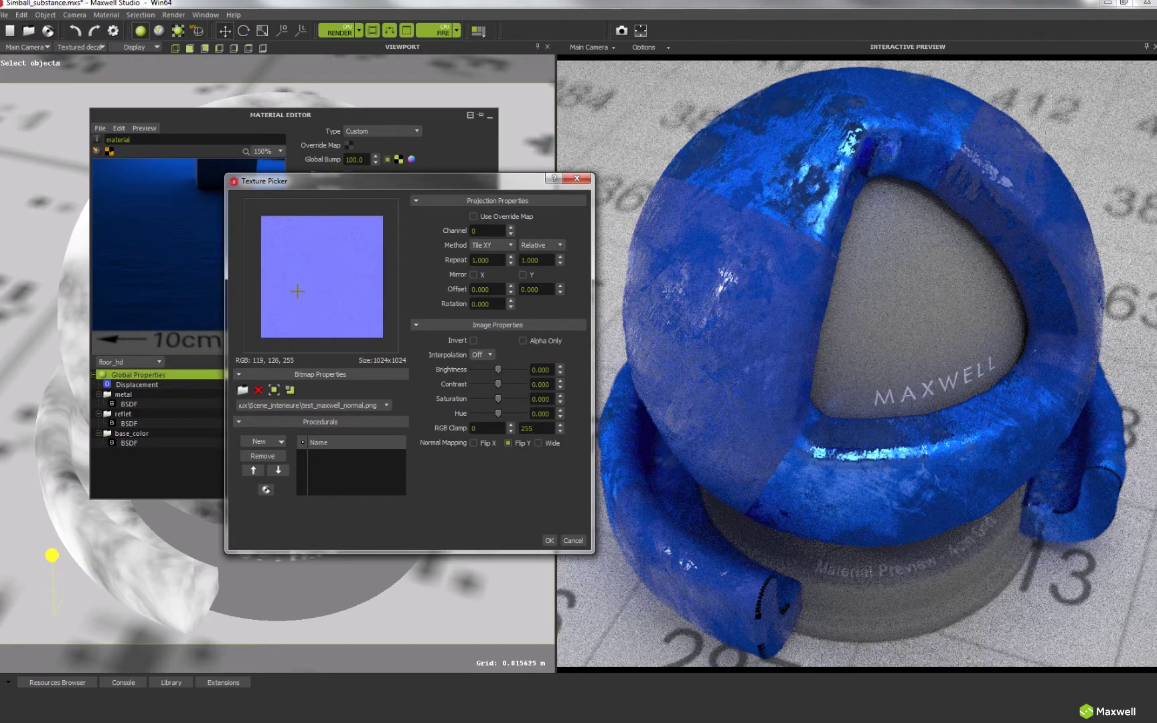
{"action": "left_click", "coordinate": [576, 181]}
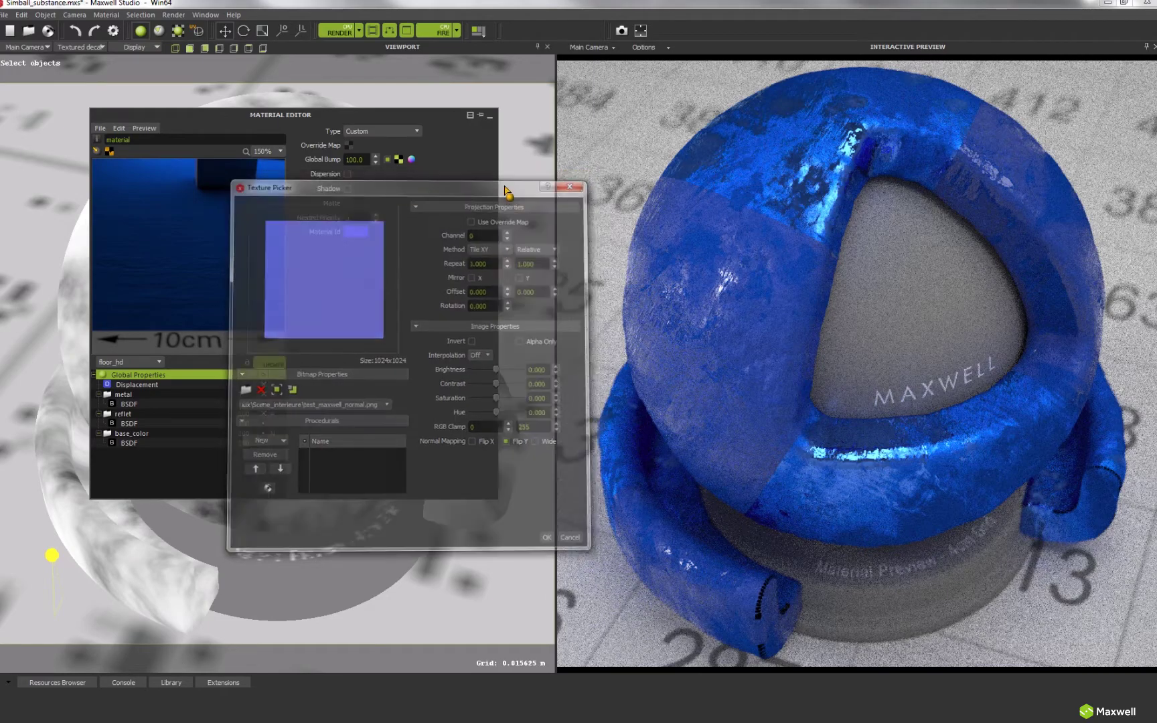
{"action": "left_click", "coordinate": [412, 160]}
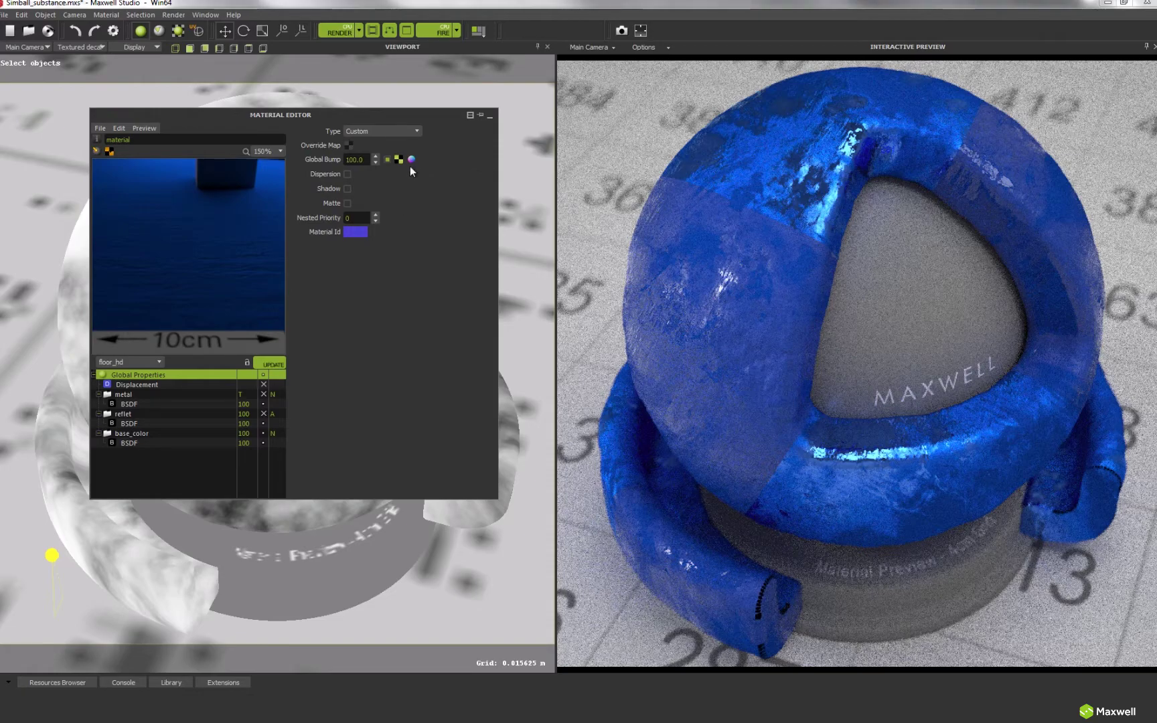
Enable the reflet layer and inspect the test_maxwell_roughness.png map on its BSDF's Roughness
{"action": "left_click", "coordinate": [118, 414]}
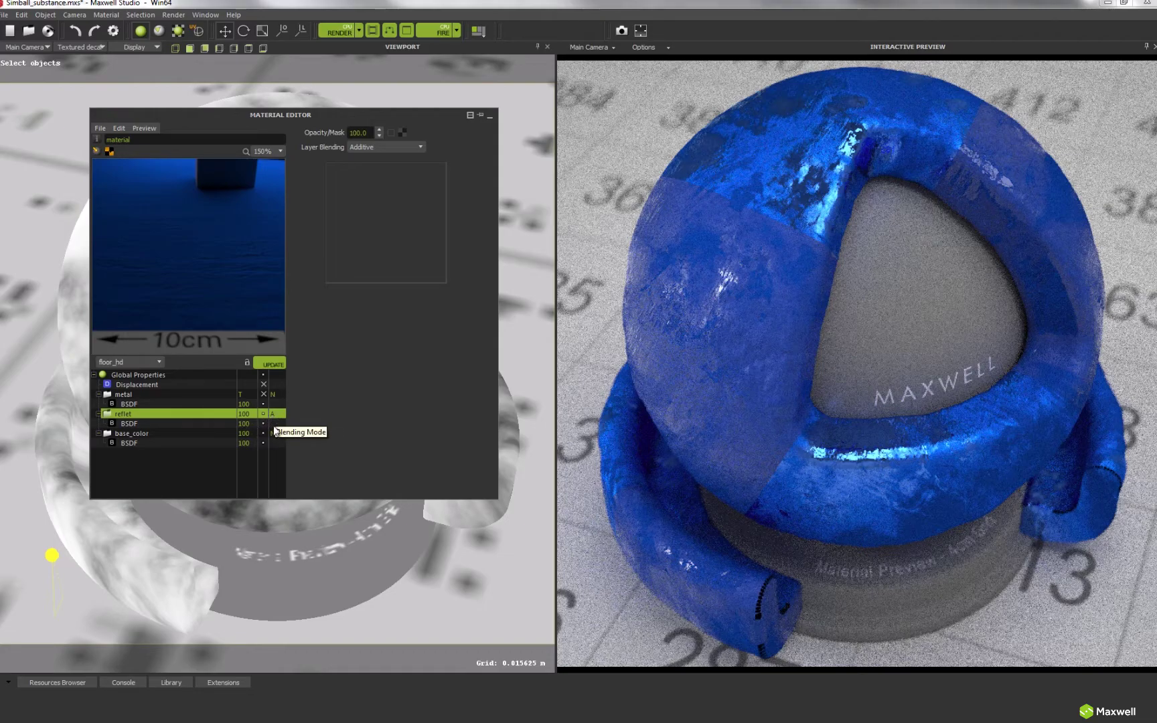
{"action": "left_click", "coordinate": [172, 423]}
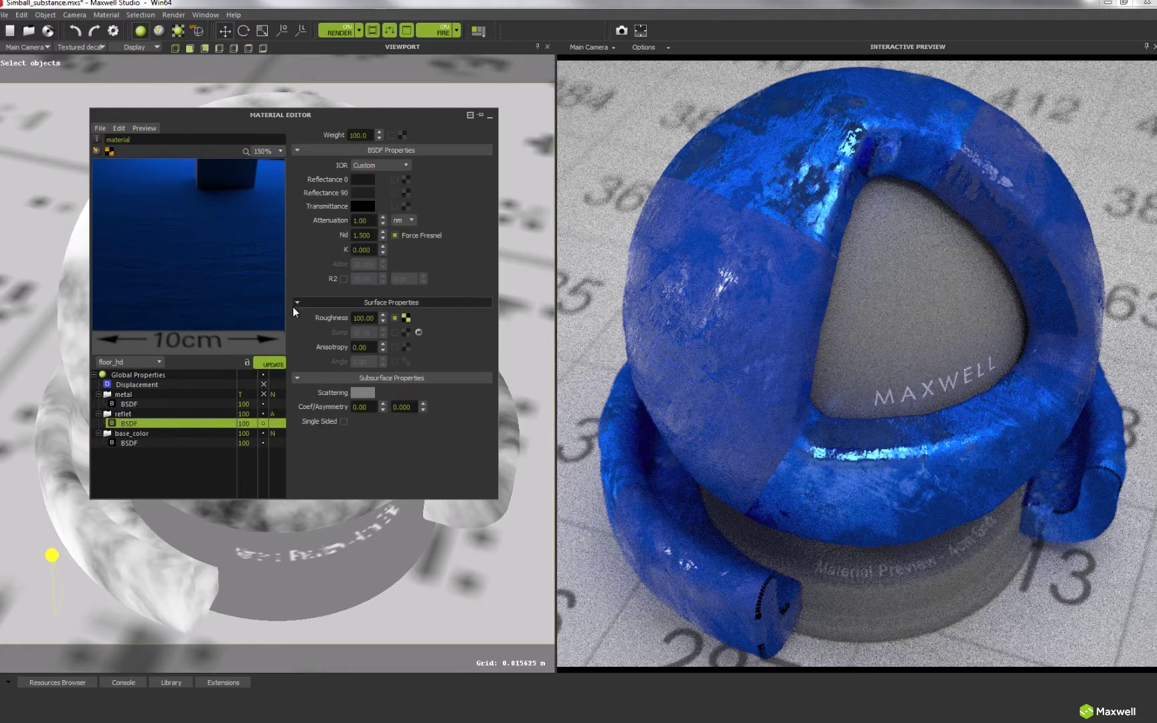
{"action": "left_click", "coordinate": [405, 318]}
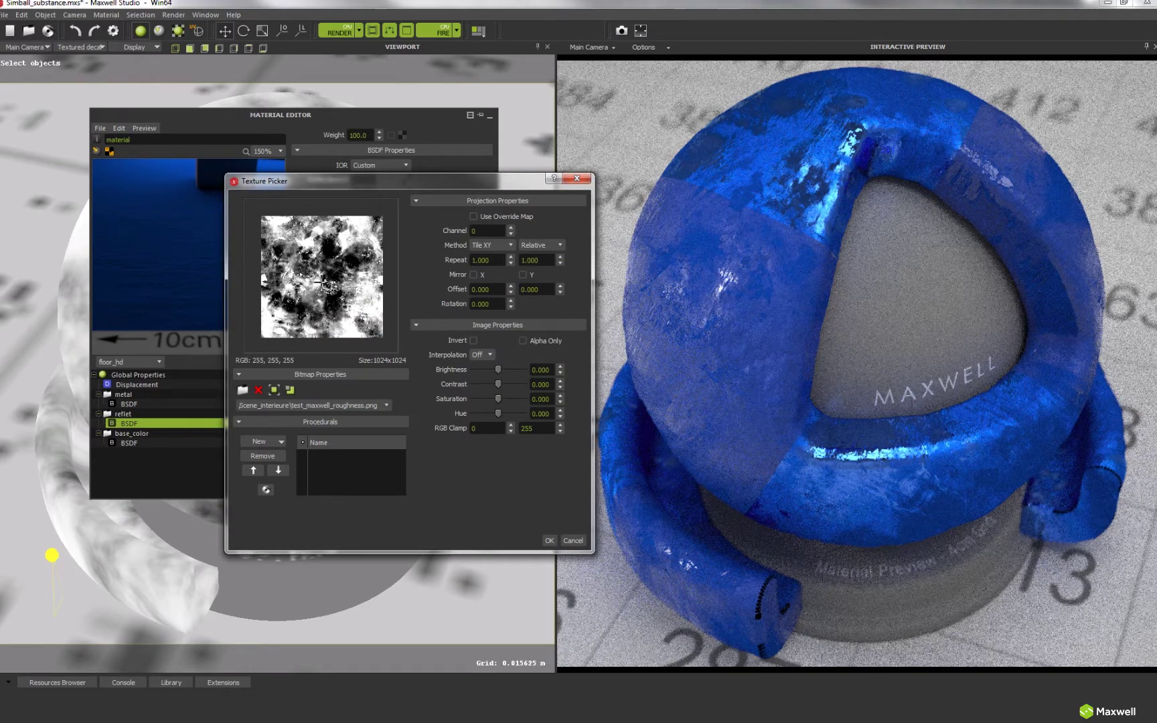
{"action": "left_click", "coordinate": [572, 541]}
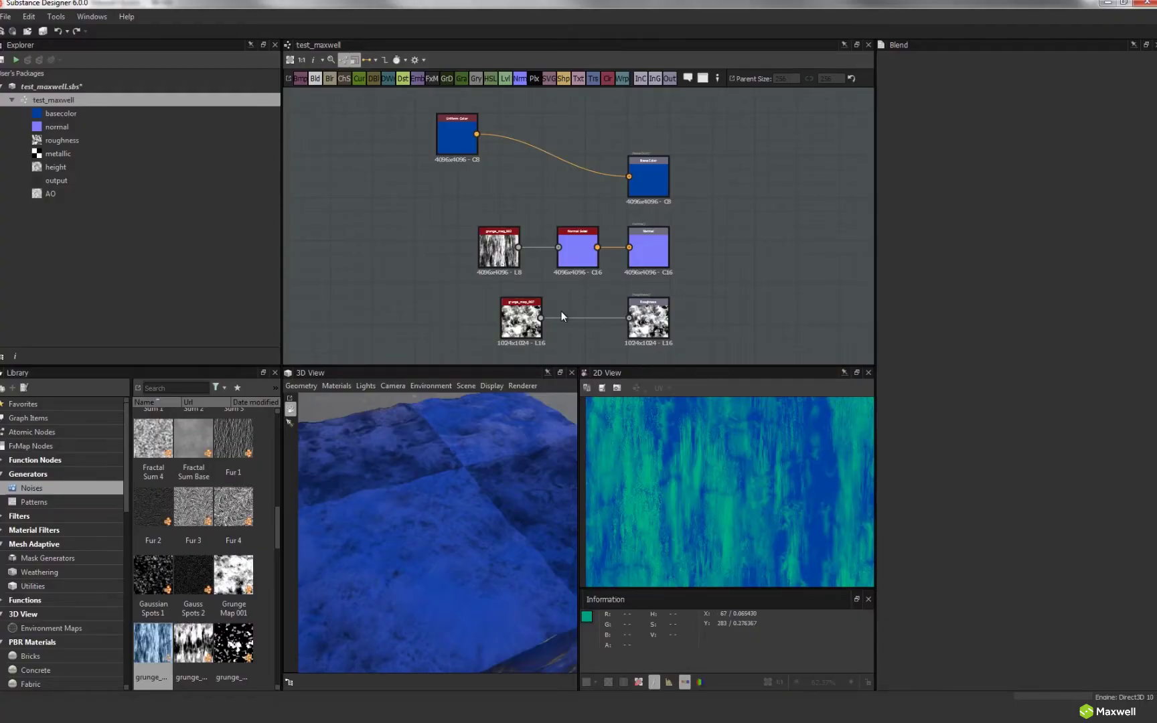
In Substance Designer, examine the Uniform Color node connected to the specularLevel output
{"action": "middle_click_drag", "start_coordinate": [561, 310], "coordinate": [507, 119]}
{"action": "middle_click_drag", "start_coordinate": [535, 315], "coordinate": [514, 134]}
{"action": "scroll", "coordinate": [545, 253], "scroll_direction": "up", "scroll_amount": 3}
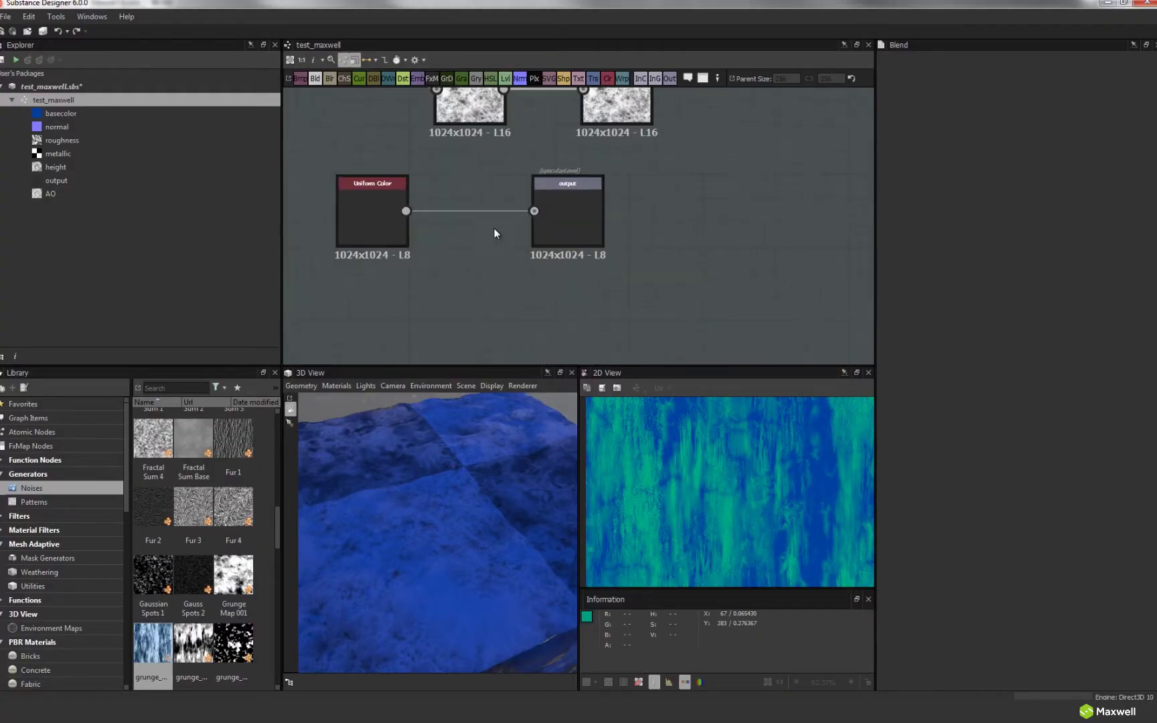
{"action": "middle_click_drag", "start_coordinate": [506, 236], "coordinate": [595, 227]}
{"action": "scroll", "coordinate": [595, 226], "scroll_direction": "up", "scroll_amount": 3}
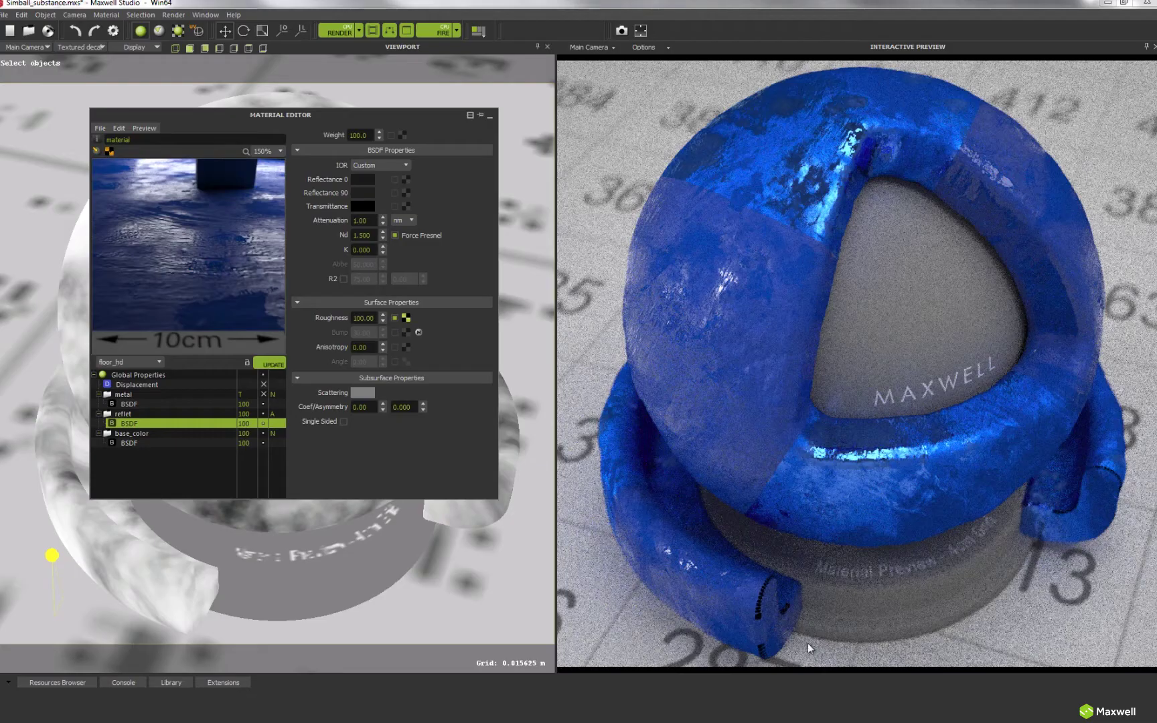
Back in Maxwell Studio, try other Nd values on the reflet BSDF, finishing with 1.3
{"action": "double_click", "coordinate": [370, 235]}
{"action": "type", "text": "8"}
{"action": "key", "text": "Return"}
{"action": "triple_click", "coordinate": [360, 236]}
{"action": "type", "text": "1.3"}
{"action": "key", "text": "Return"}
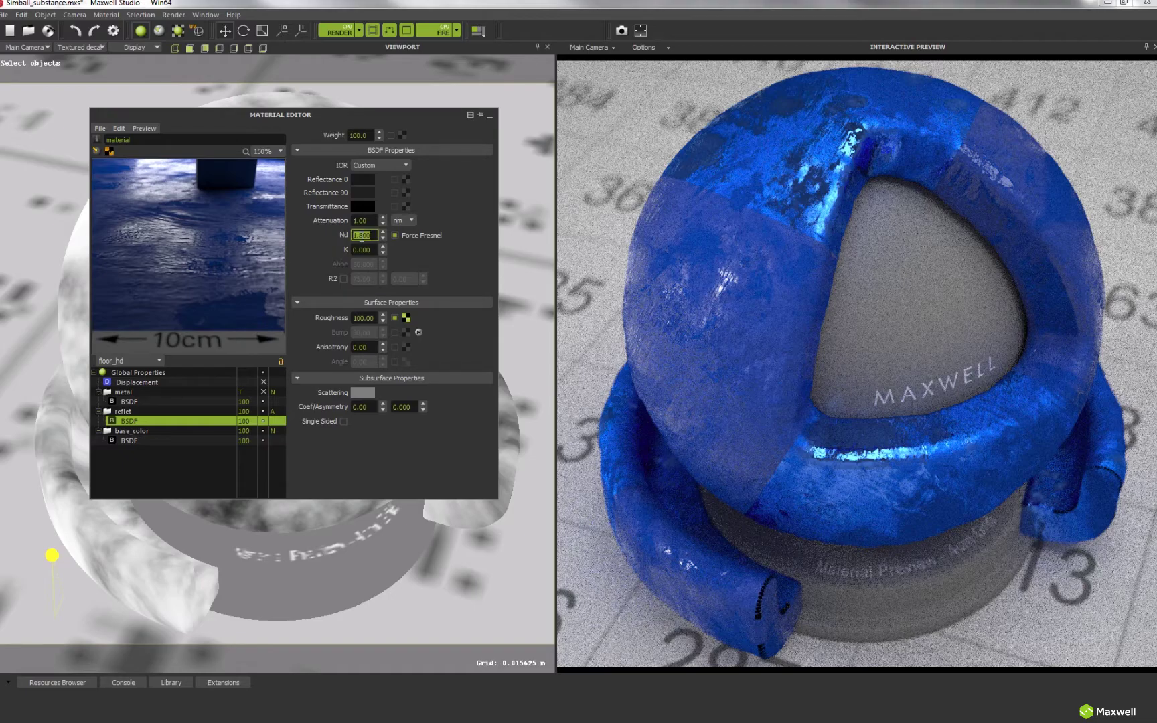
Try Nd values of 2.5, 3 and 5 on the reflet BSDF and compare the reflections in the material preview
{"action": "left_click", "coordinate": [367, 250]}
{"action": "triple_click", "coordinate": [365, 236]}
{"action": "type", "text": "2.5"}
{"action": "key", "text": "Return"}
{"action": "type", "text": "3"}
{"action": "key", "text": "Return"}
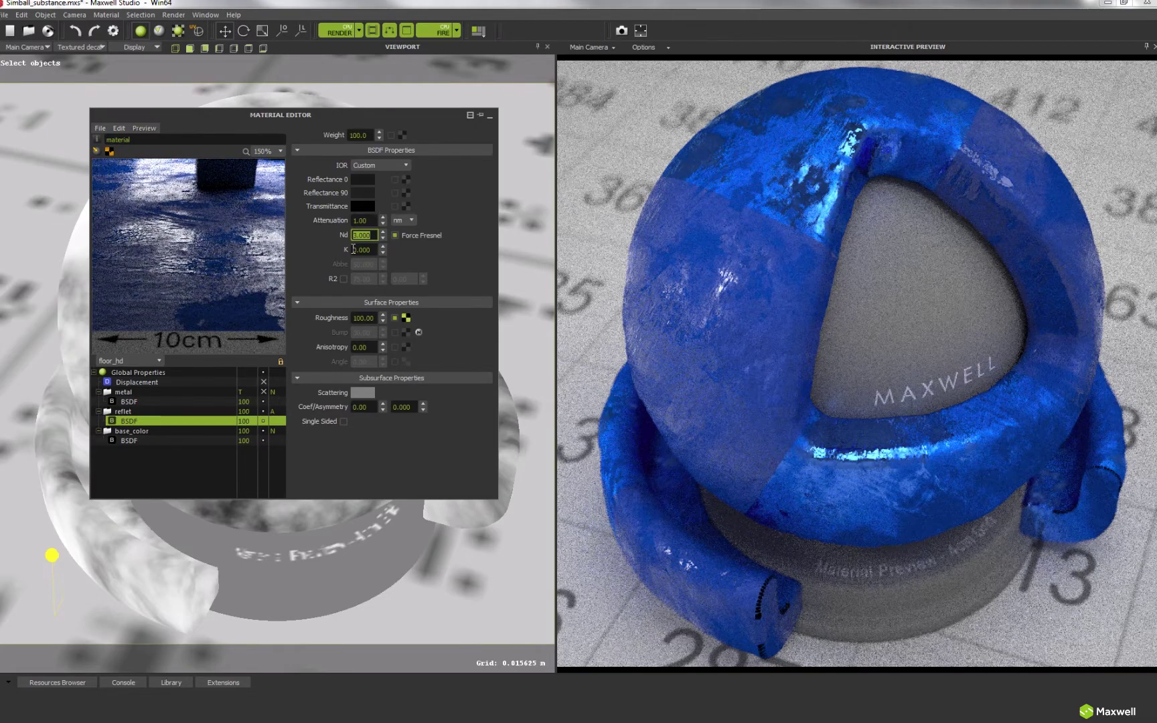
{"action": "type", "text": "5"}
{"action": "key", "text": "Return"}
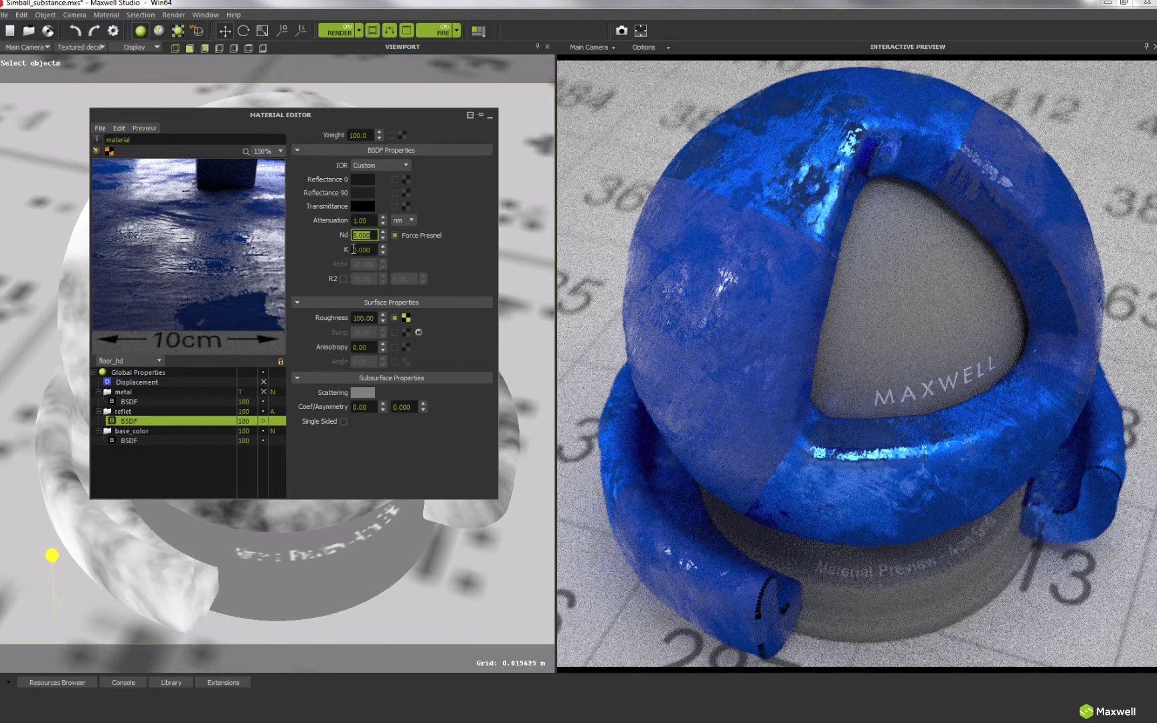
Lower the reflet BSDF's Nd to 1.4 and finish by setting it to 1.500
{"action": "type", "text": "1.4"}
{"action": "key", "text": "Return"}
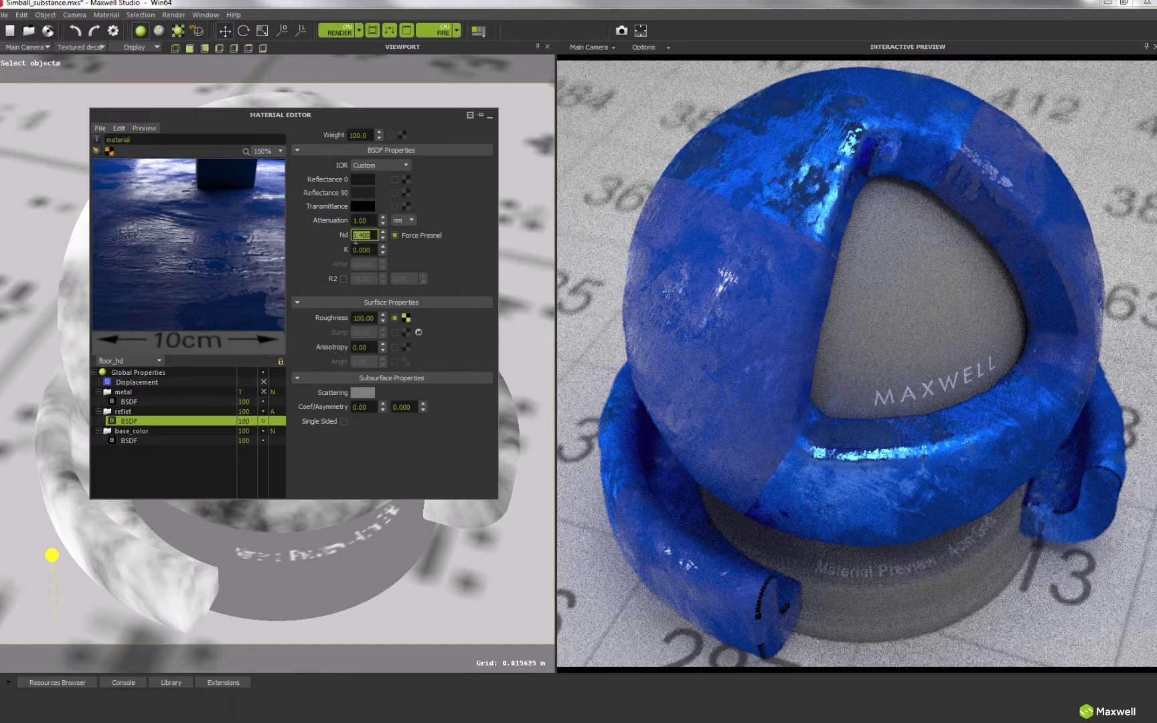
{"action": "left_click_drag", "start_coordinate": [356, 235], "coordinate": [370, 236]}
{"action": "type", "text": "500"}
Examine the metal layer's BSDF and the test_maxwell_metallic.png map used as the layer's opacity mask
{"action": "left_click", "coordinate": [166, 401]}
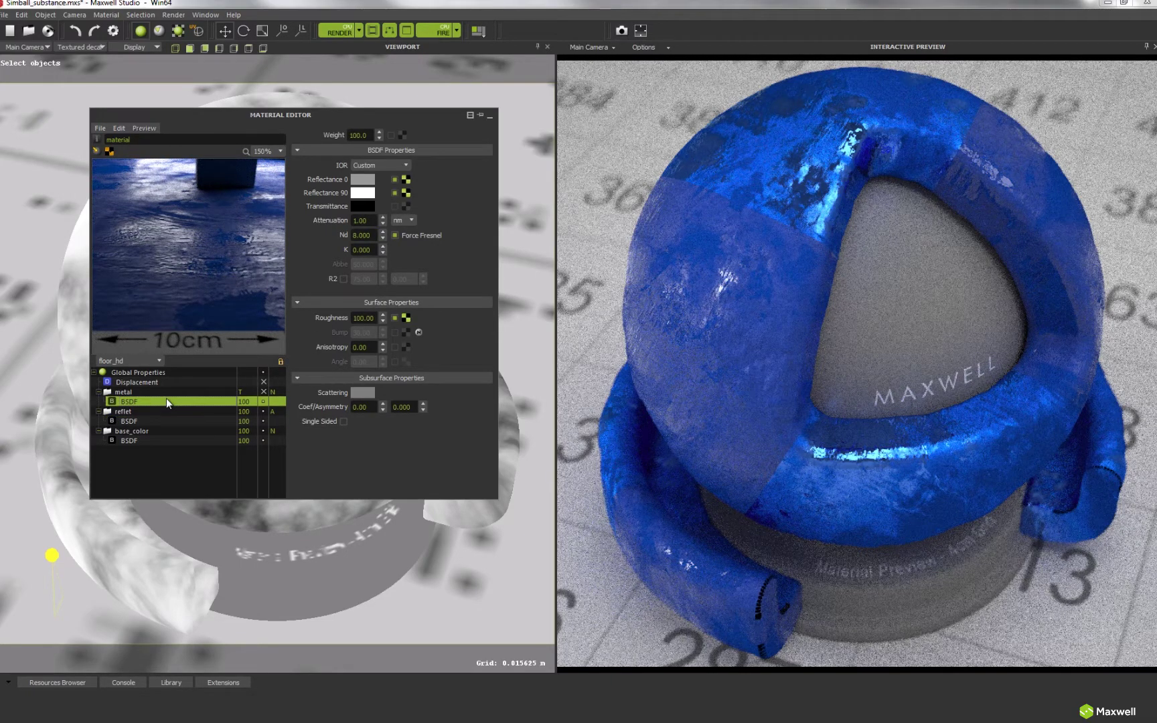
{"action": "left_click", "coordinate": [119, 391]}
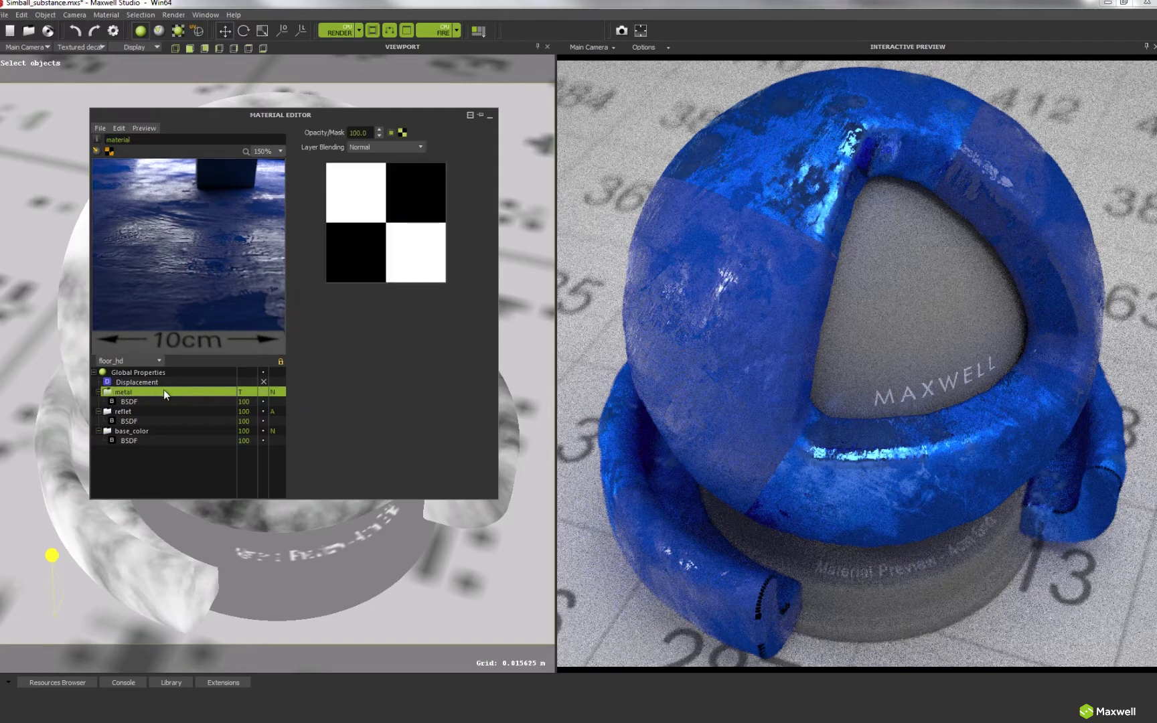
{"action": "left_click", "coordinate": [403, 133]}
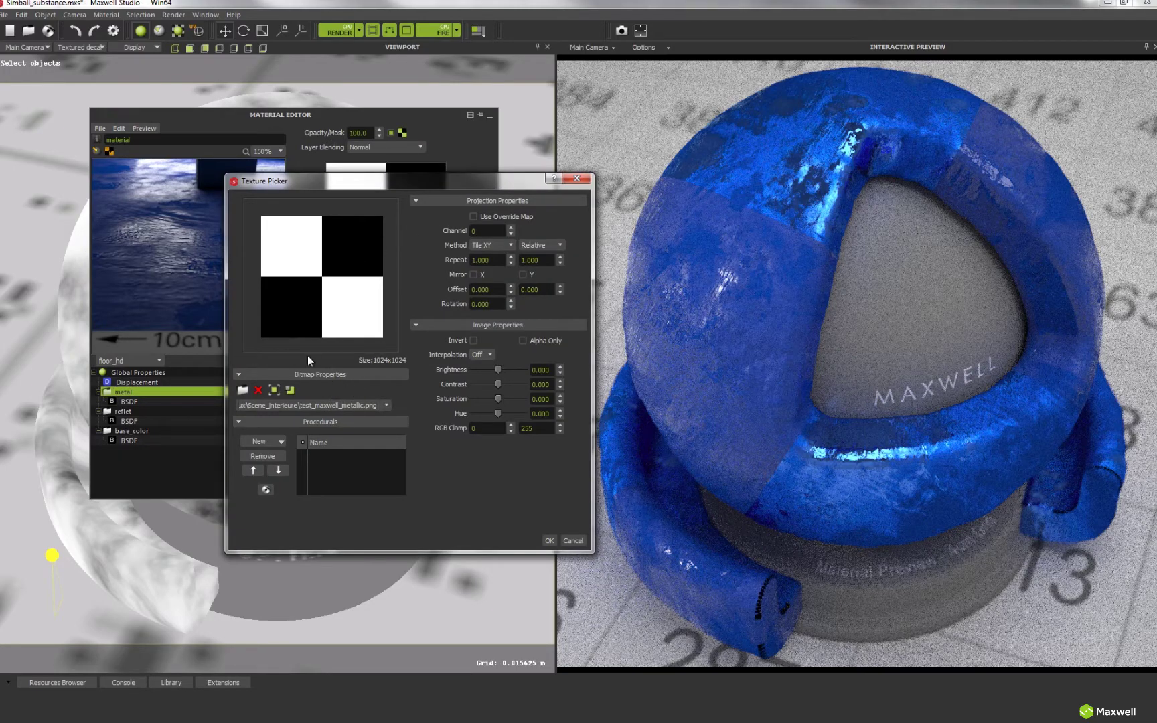
{"action": "left_click", "coordinate": [571, 541]}
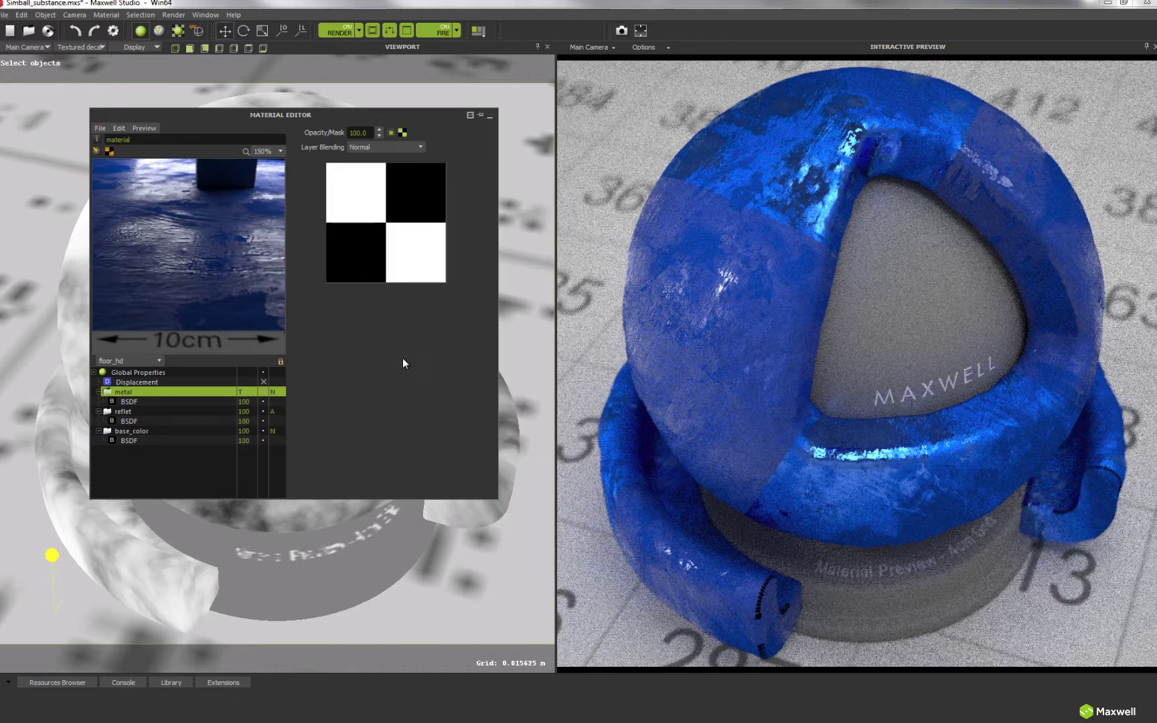
Review the metal BSDF's base color map, Nd value and roughness map, and enable the metal layer
{"action": "left_click", "coordinate": [171, 403]}
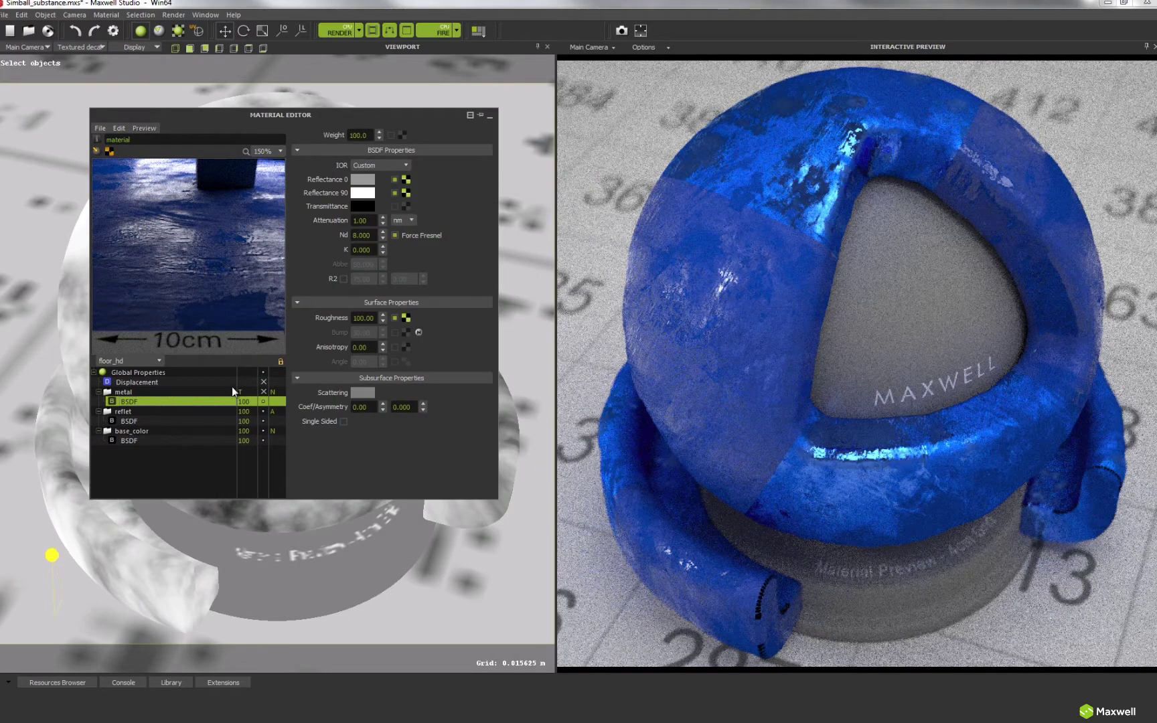
{"action": "left_click", "coordinate": [406, 181]}
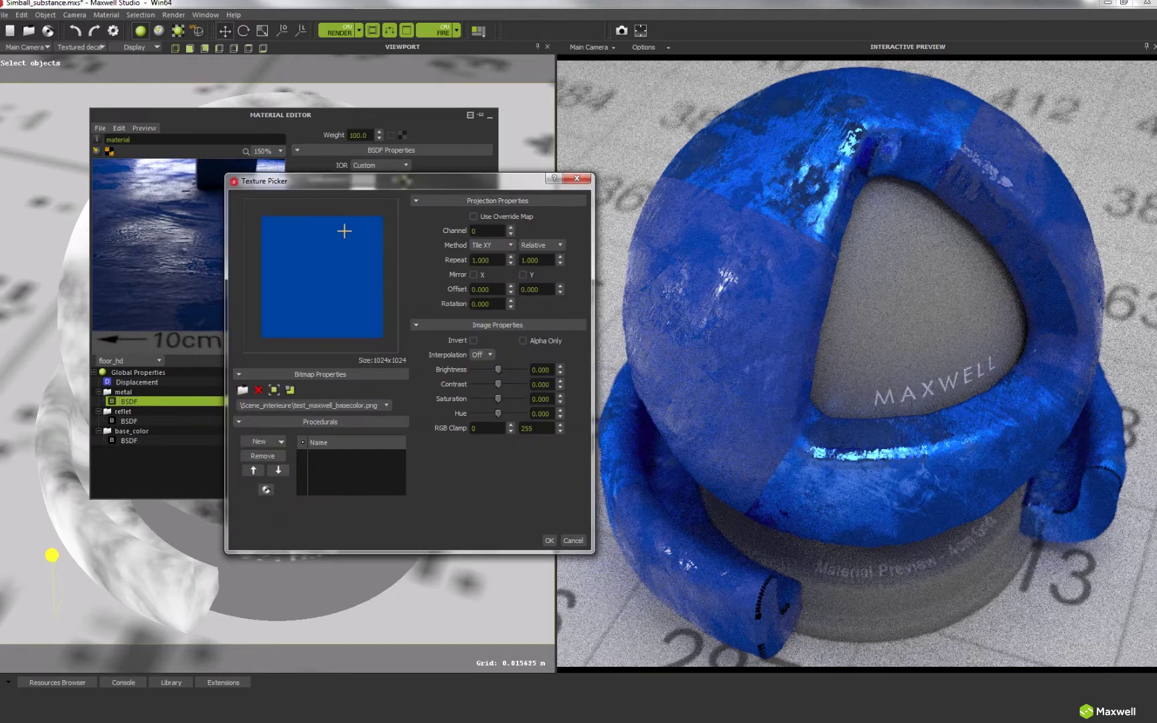
{"action": "left_click", "coordinate": [574, 541]}
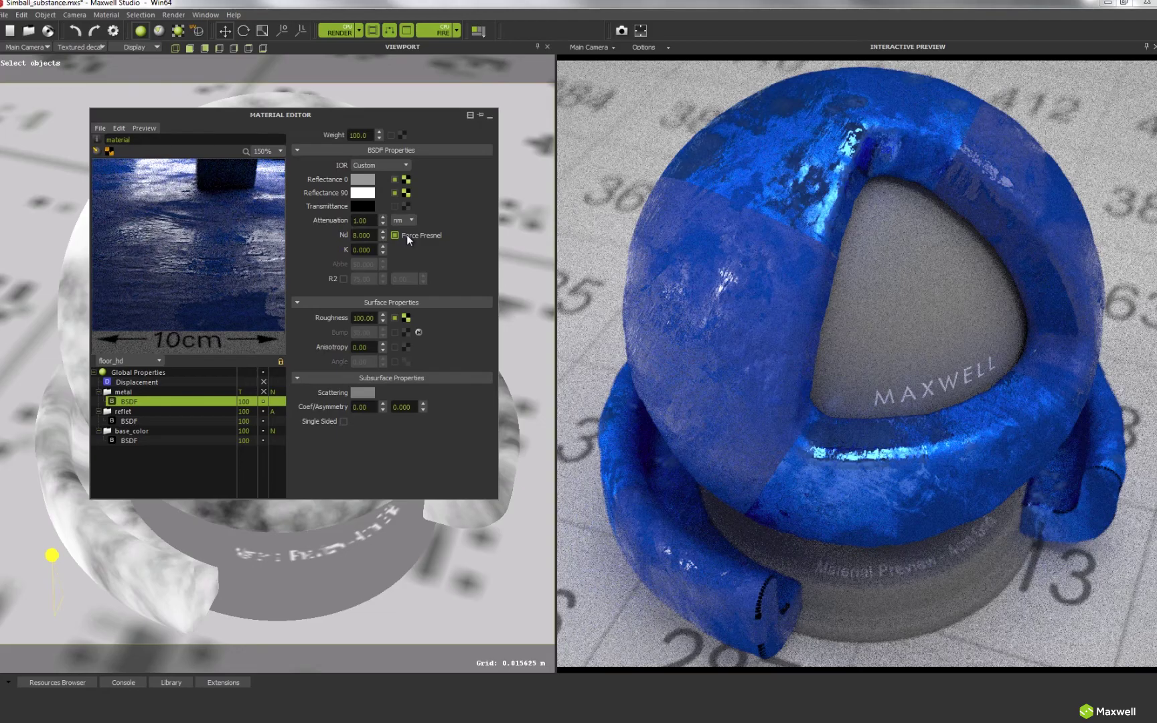
{"action": "double_click", "coordinate": [362, 235]}
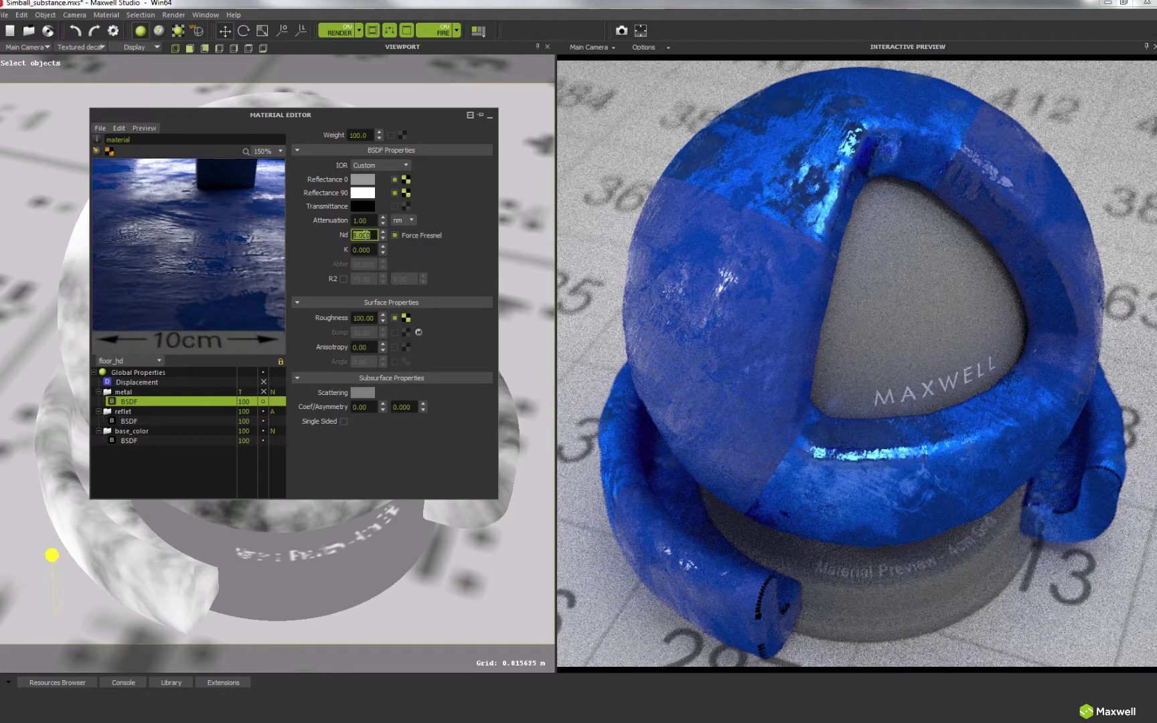
{"action": "left_click", "coordinate": [406, 318]}
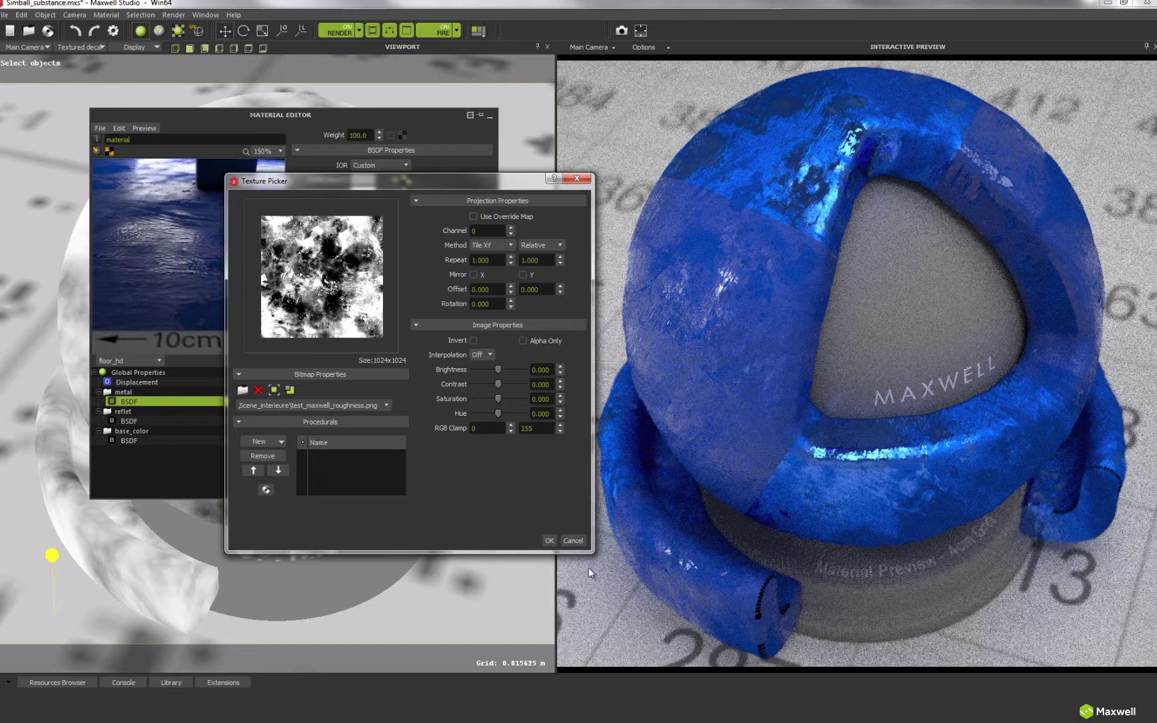
{"action": "left_click", "coordinate": [585, 542]}
{"action": "left_click", "coordinate": [261, 395]}
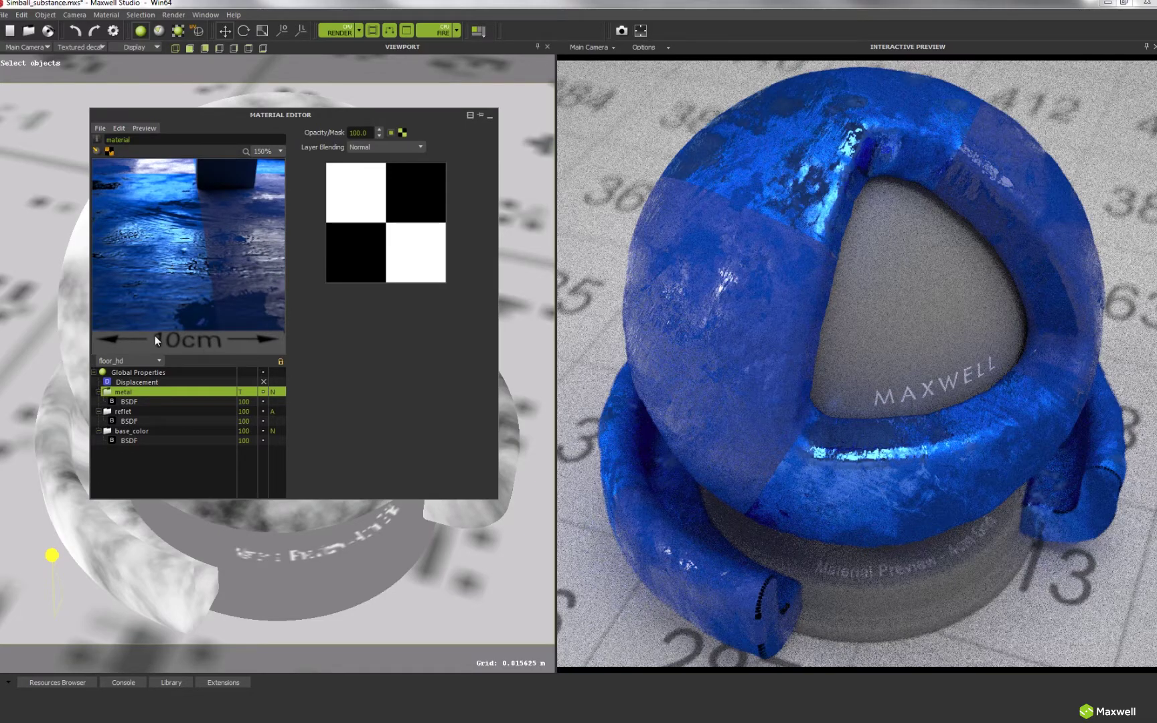
Examine the Displacement's test_maxwell_height.png map and Height setting, and enable the Displacement
{"action": "left_click", "coordinate": [141, 383]}
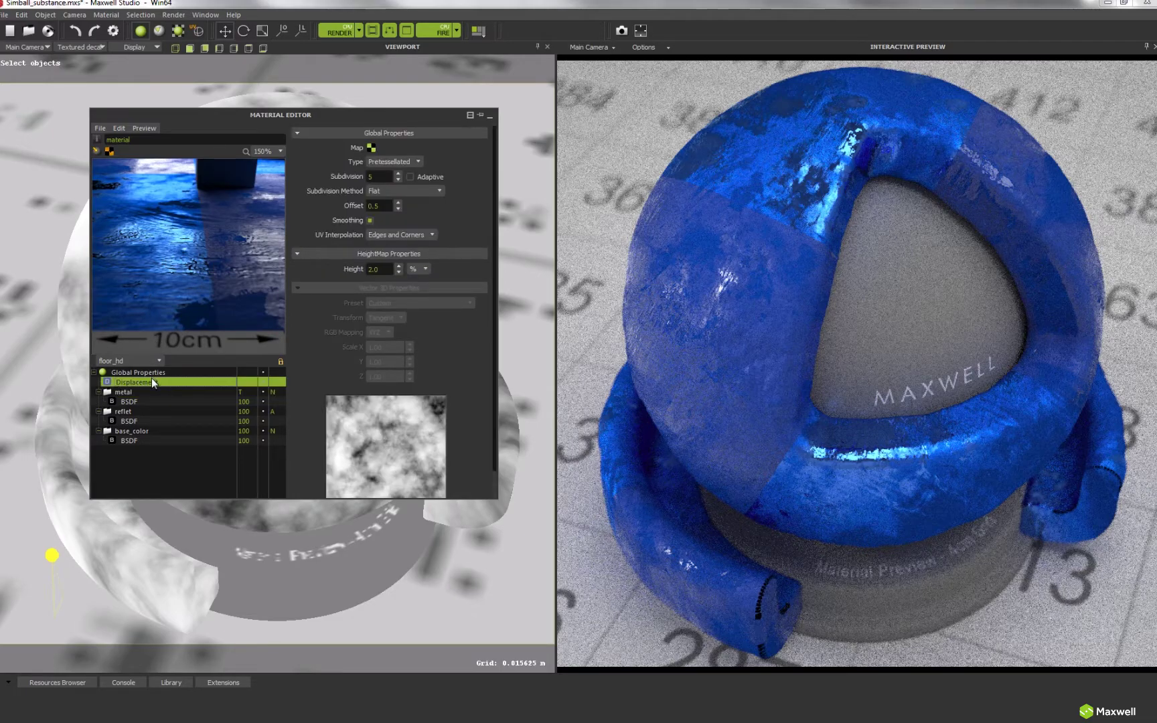
{"action": "left_click", "coordinate": [371, 148]}
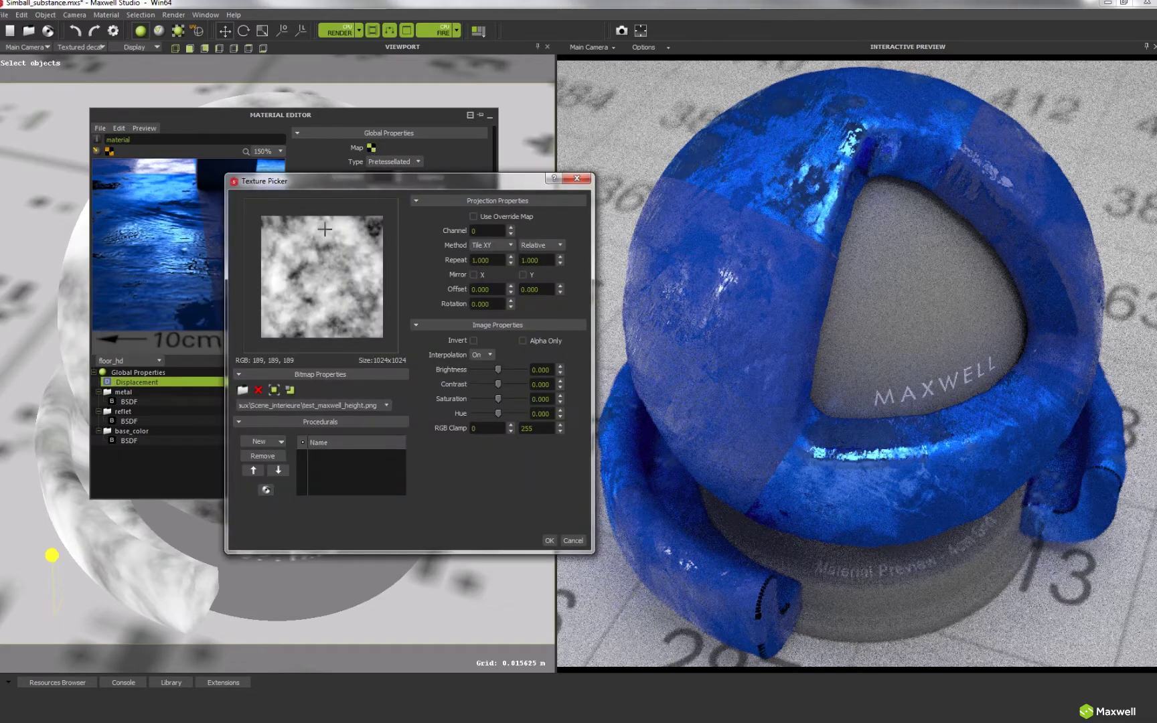
{"action": "left_click", "coordinate": [580, 542]}
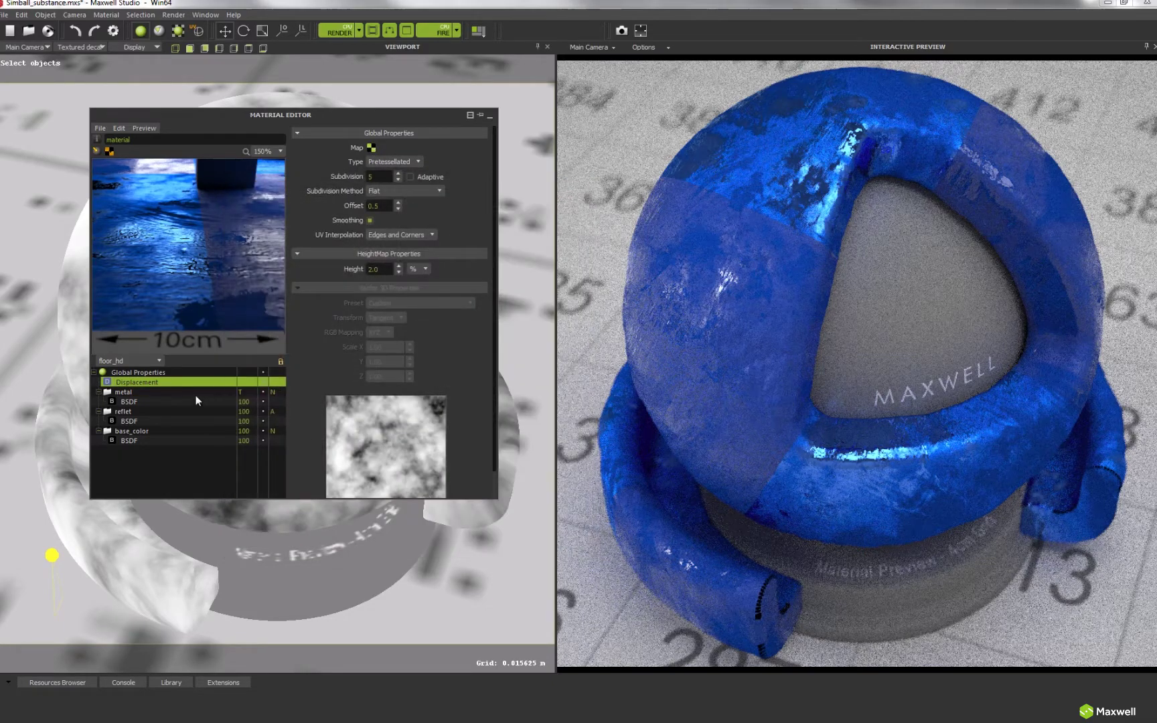
{"action": "right_click", "coordinate": [157, 382]}
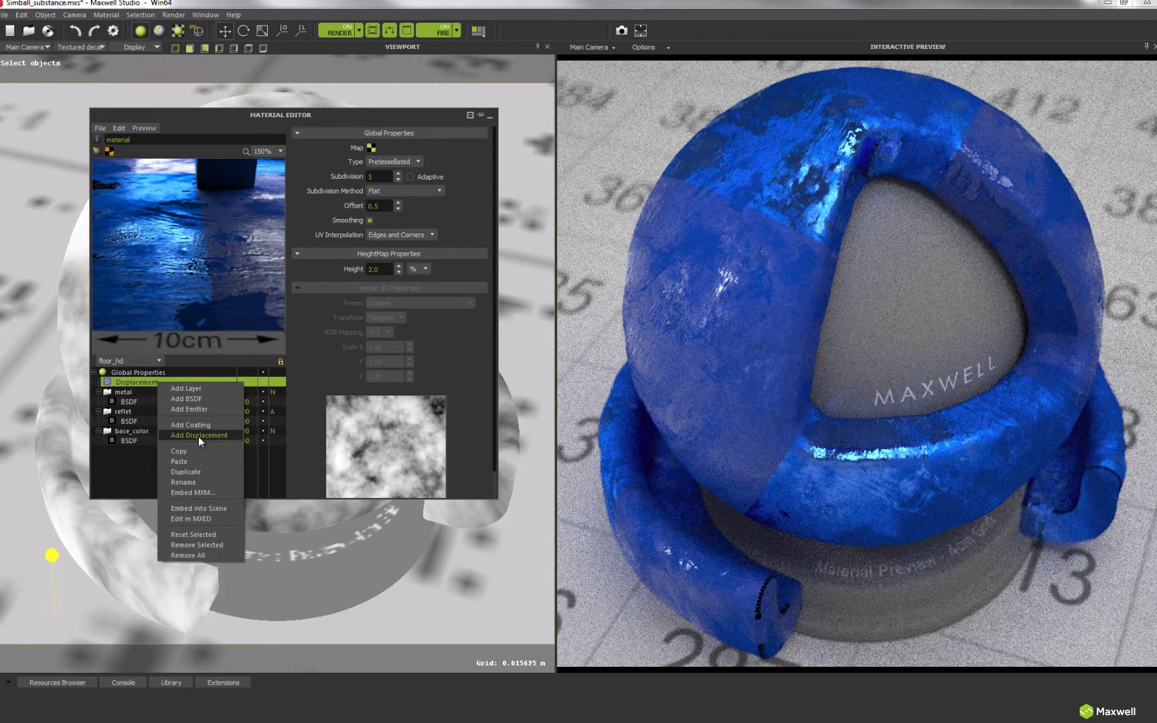
{"action": "left_click", "coordinate": [123, 475]}
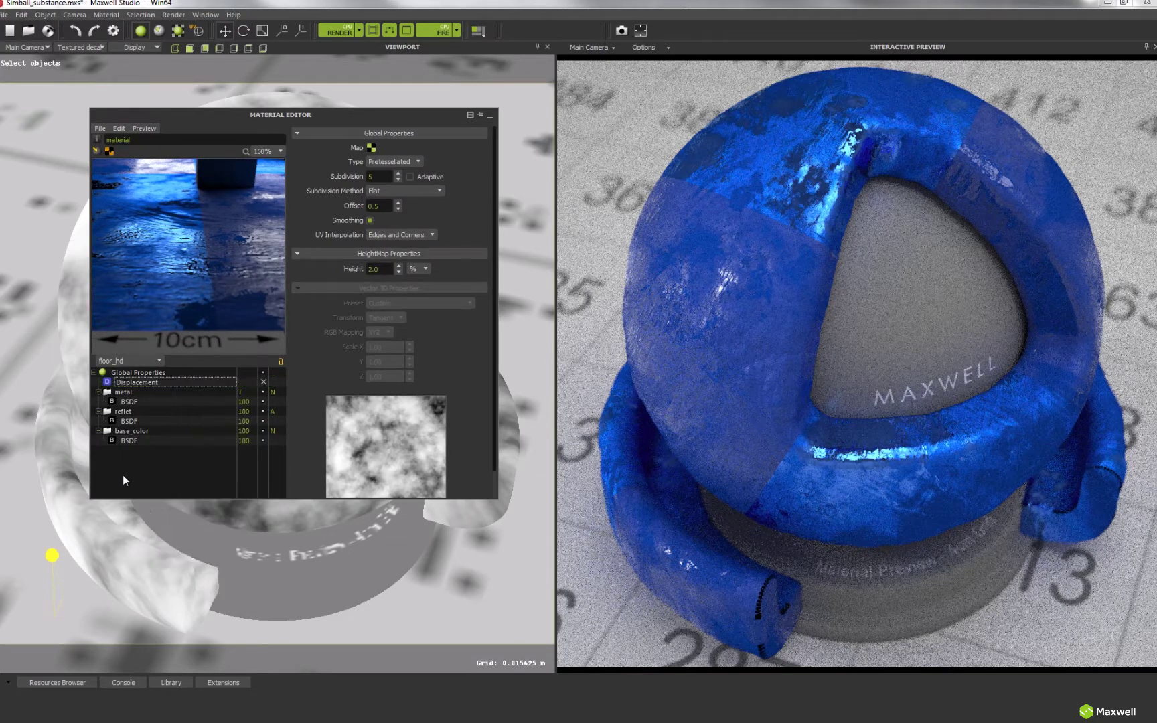
{"action": "double_click", "coordinate": [373, 269]}
{"action": "left_click", "coordinate": [263, 382]}
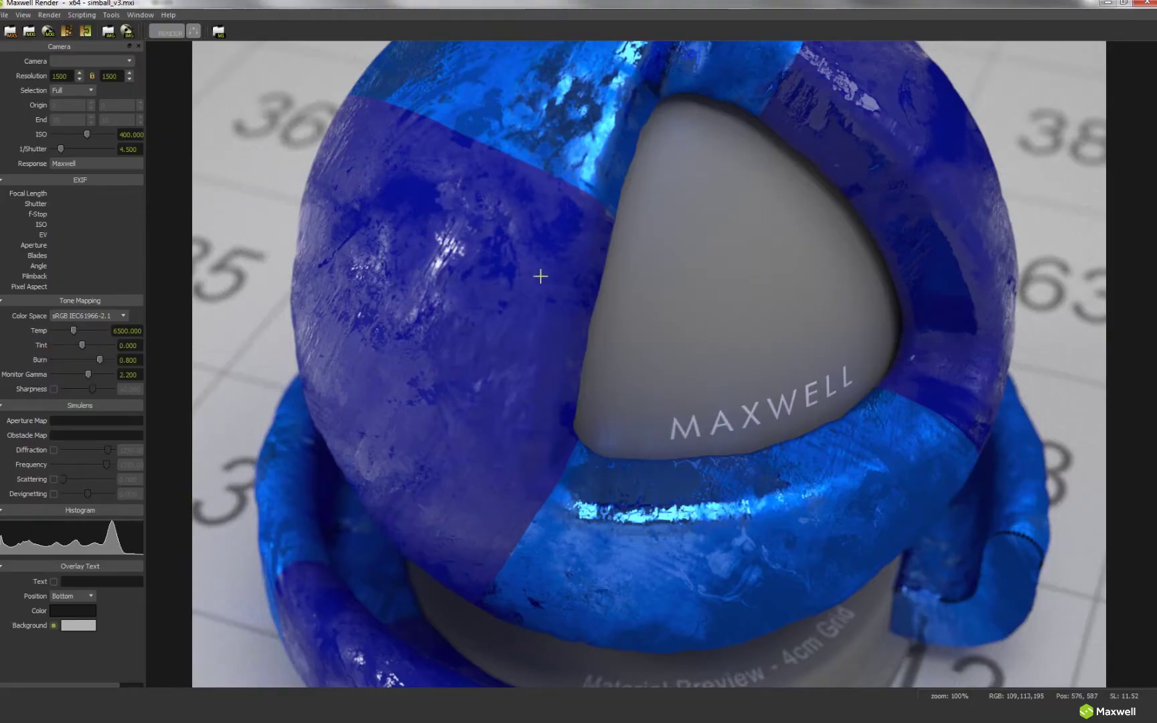
In Maxwell Render, examine the simball_v3.mxi render's metal and non-metal areas up close and as a whole
{"action": "left_click_drag", "start_coordinate": [537, 274], "coordinate": [537, 341]}
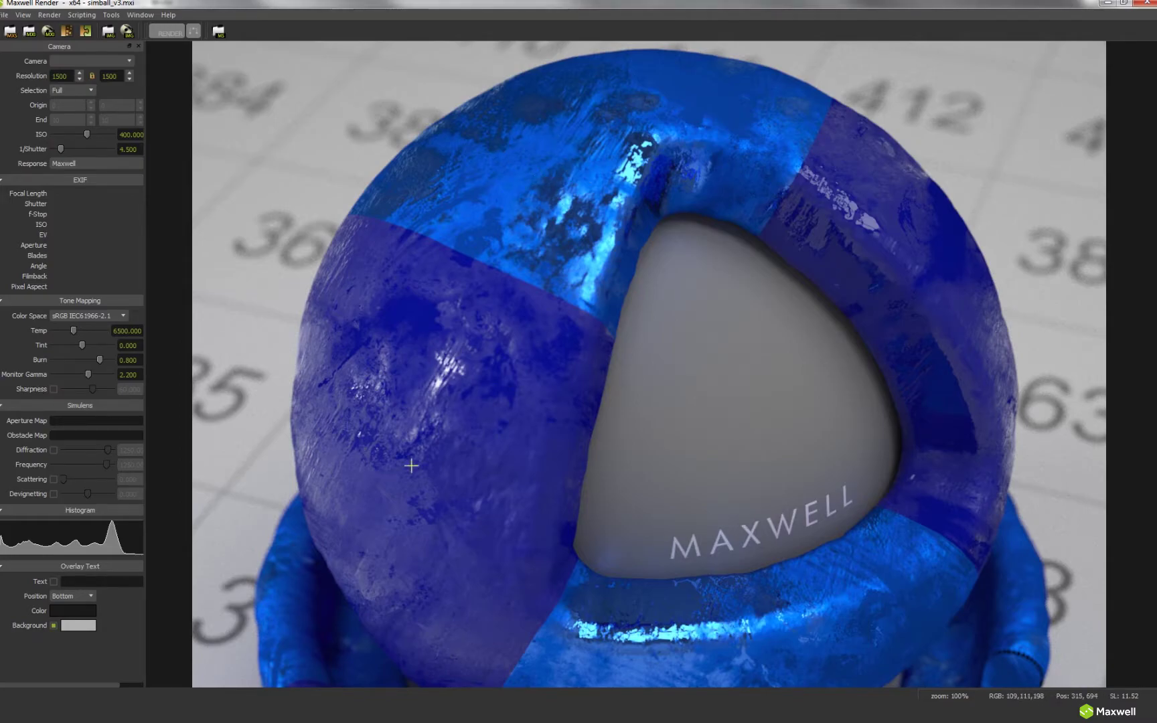
{"action": "left_click_drag", "start_coordinate": [471, 474], "coordinate": [457, 392]}
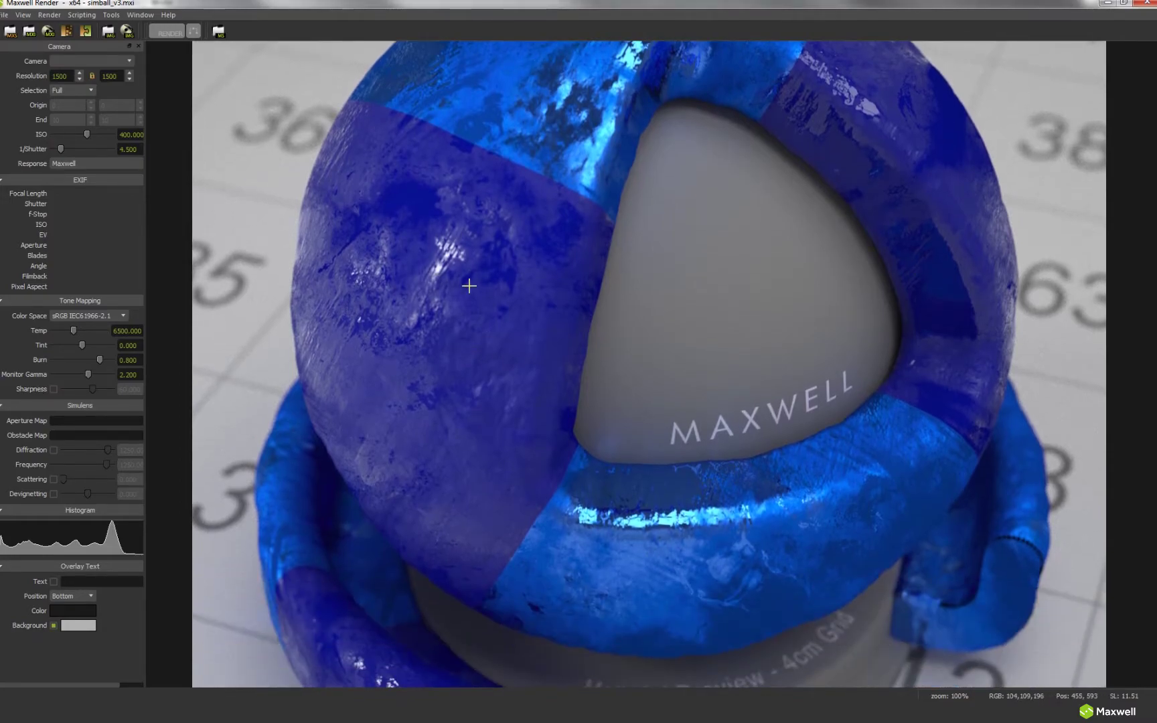
{"action": "scroll", "coordinate": [401, 255], "scroll_direction": "up", "scroll_amount": 2}
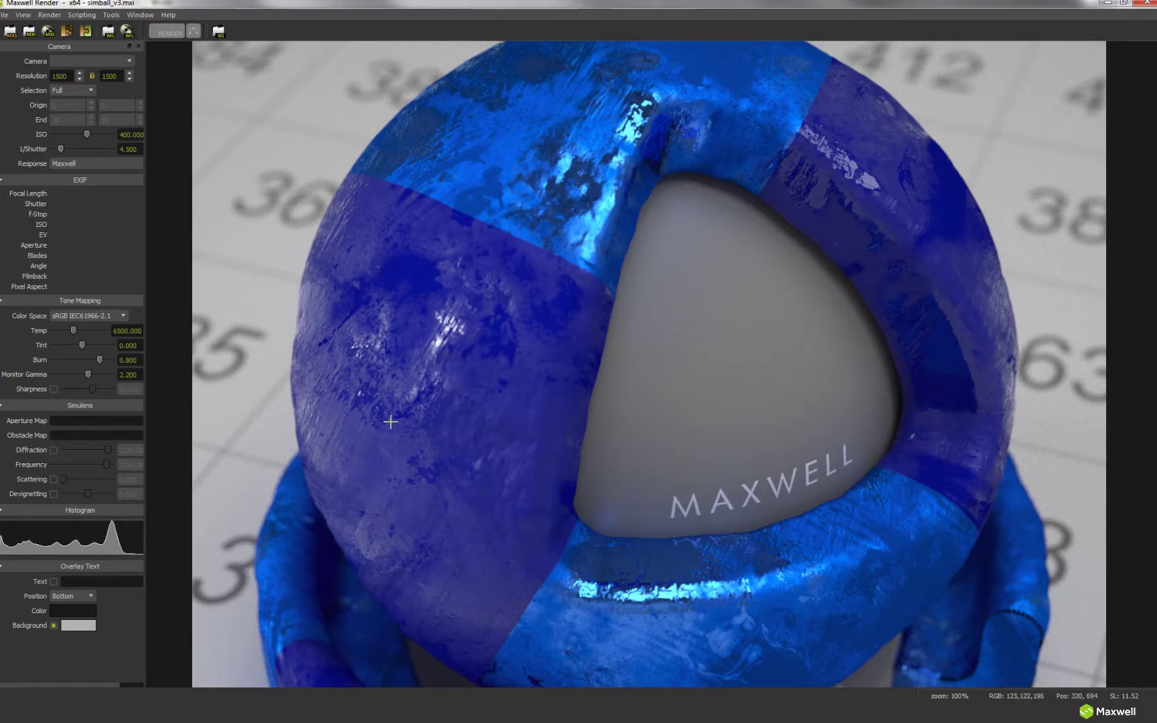
{"action": "scroll", "coordinate": [385, 402], "scroll_direction": "down", "scroll_amount": 3}
{"action": "scroll", "coordinate": [378, 319], "scroll_direction": "down", "scroll_amount": 2}
{"action": "scroll", "coordinate": [393, 336], "scroll_direction": "up", "scroll_amount": 1}
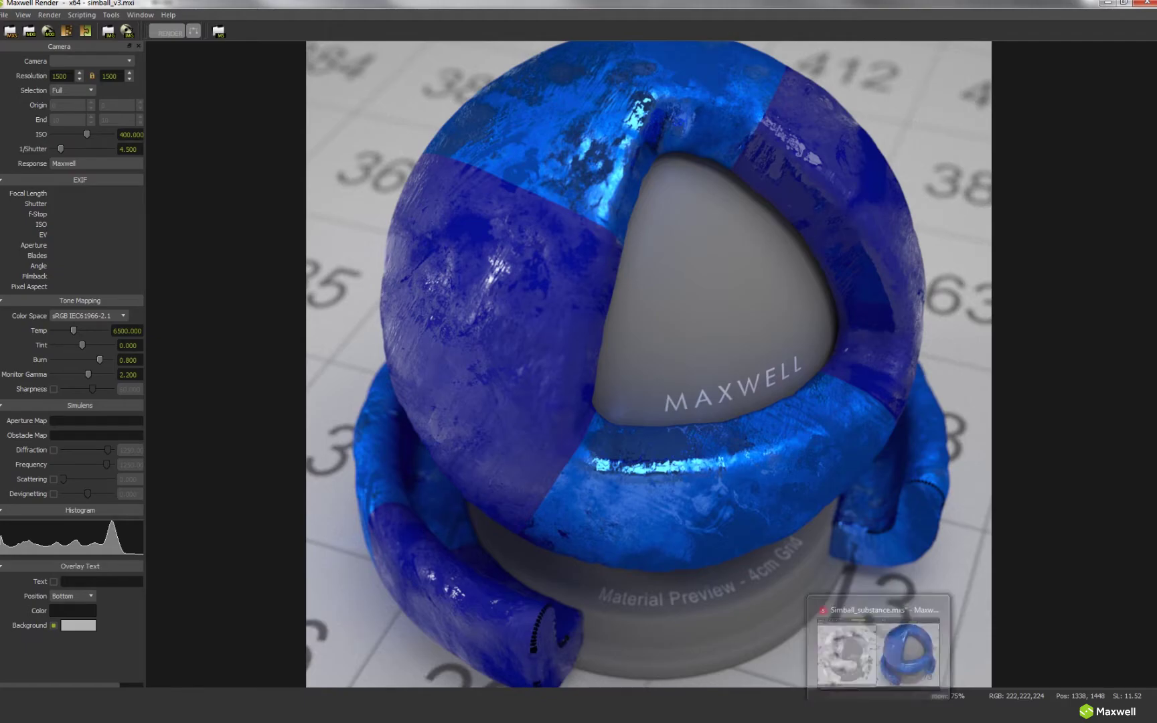
Switch to Substance Designer and inspect the blue material on the cube in the 3D view
{"action": "left_click", "coordinate": [811, 710]}
{"action": "left_click_drag", "start_coordinate": [507, 521], "coordinate": [429, 515]}
{"action": "left_click", "coordinate": [932, 713]}
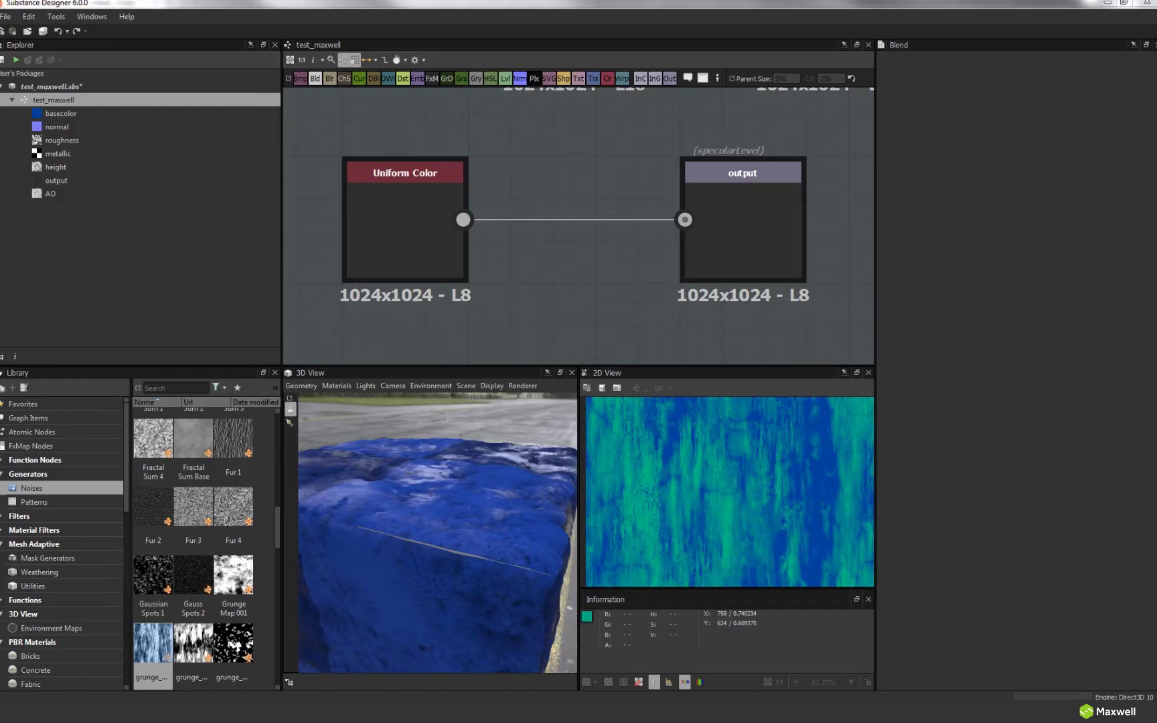